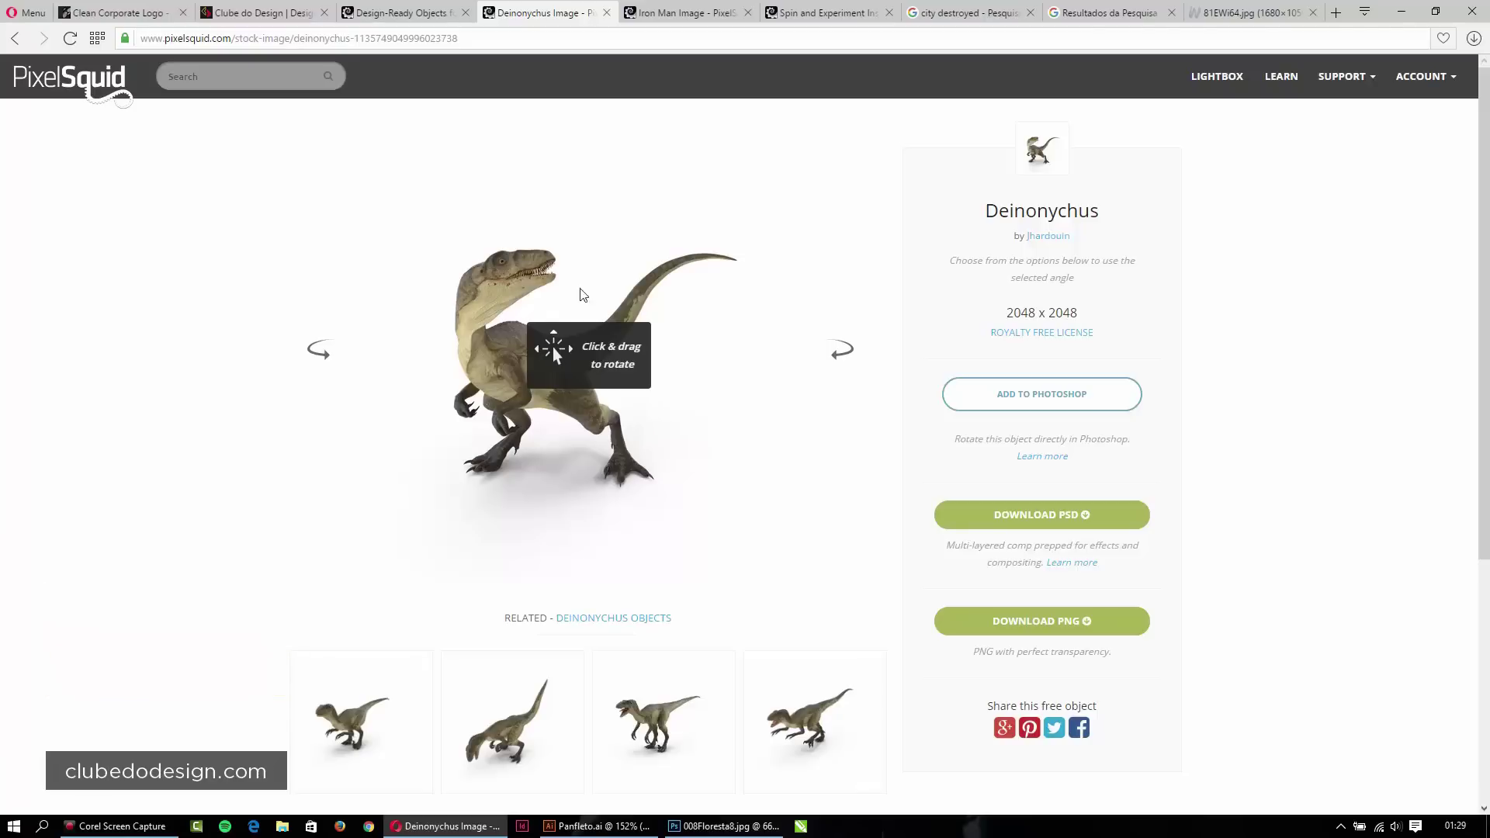
Spin the Deinonychus to a new angle and Iron Man to a kneeling front view, then show the home page.
mouse_move(511, 274)
mouse_down()
mouse_move(630, 324)
mouse_move(785, 336)
mouse_move(789, 419)
mouse_move(596, 429)
mouse_move(553, 346)
mouse_move(621, 333)
mouse_move(514, 338)
mouse_move(584, 372)
mouse_move(572, 299)
mouse_move(579, 316)
mouse_move(610, 220)
mouse_up()
click(660, 15)
mouse_move(562, 375)
mouse_down()
mouse_move(619, 397)
mouse_move(584, 453)
mouse_move(536, 372)
mouse_move(598, 361)
mouse_move(593, 378)
mouse_move(663, 330)
mouse_move(638, 49)
mouse_up()
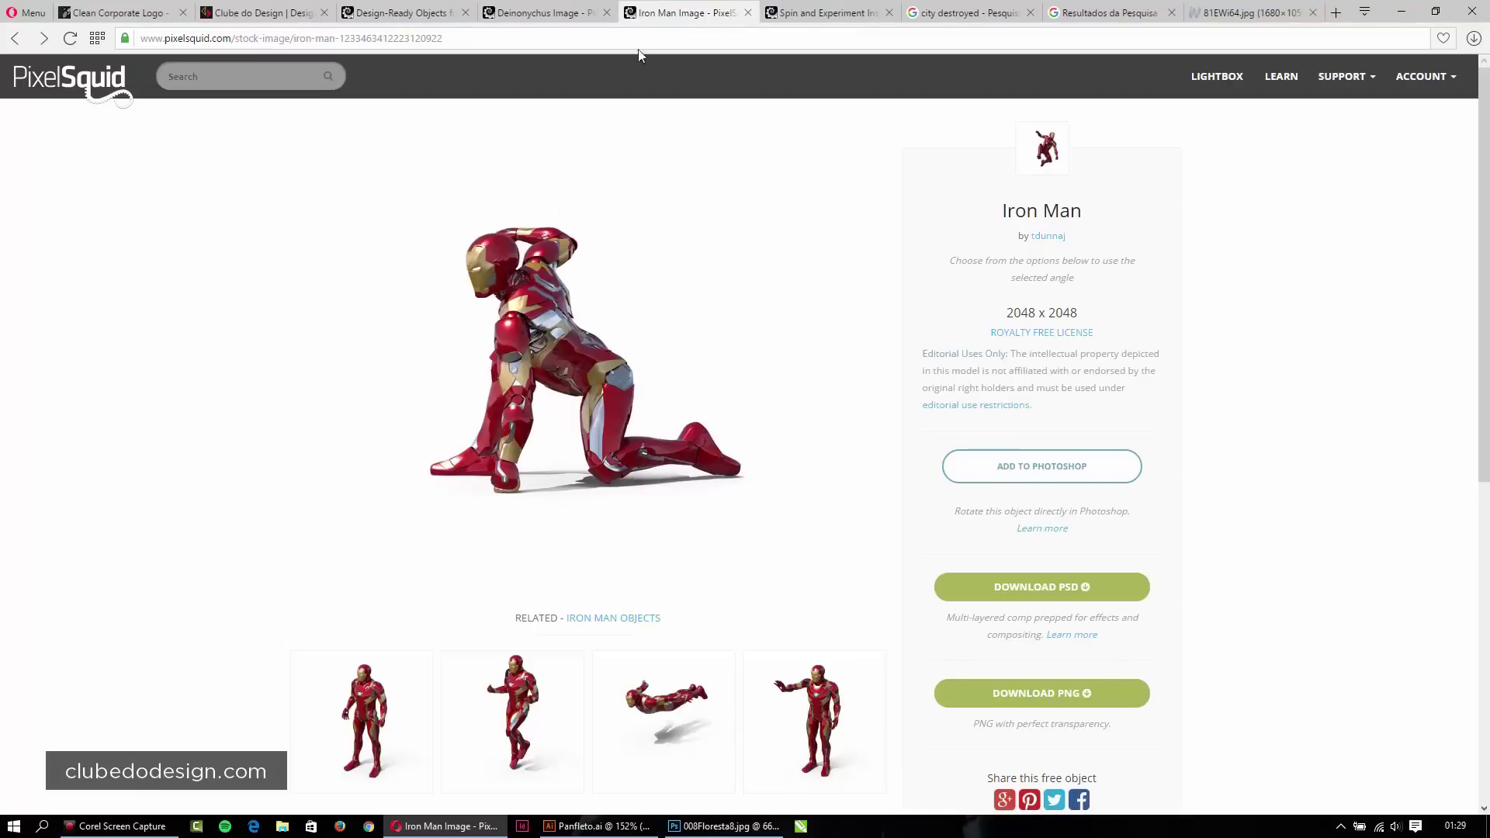
mouse_move(575, 297)
mouse_down()
mouse_move(548, 326)
mouse_move(565, 311)
mouse_move(580, 337)
mouse_move(587, 320)
mouse_move(572, 323)
mouse_up()
click(570, 16)
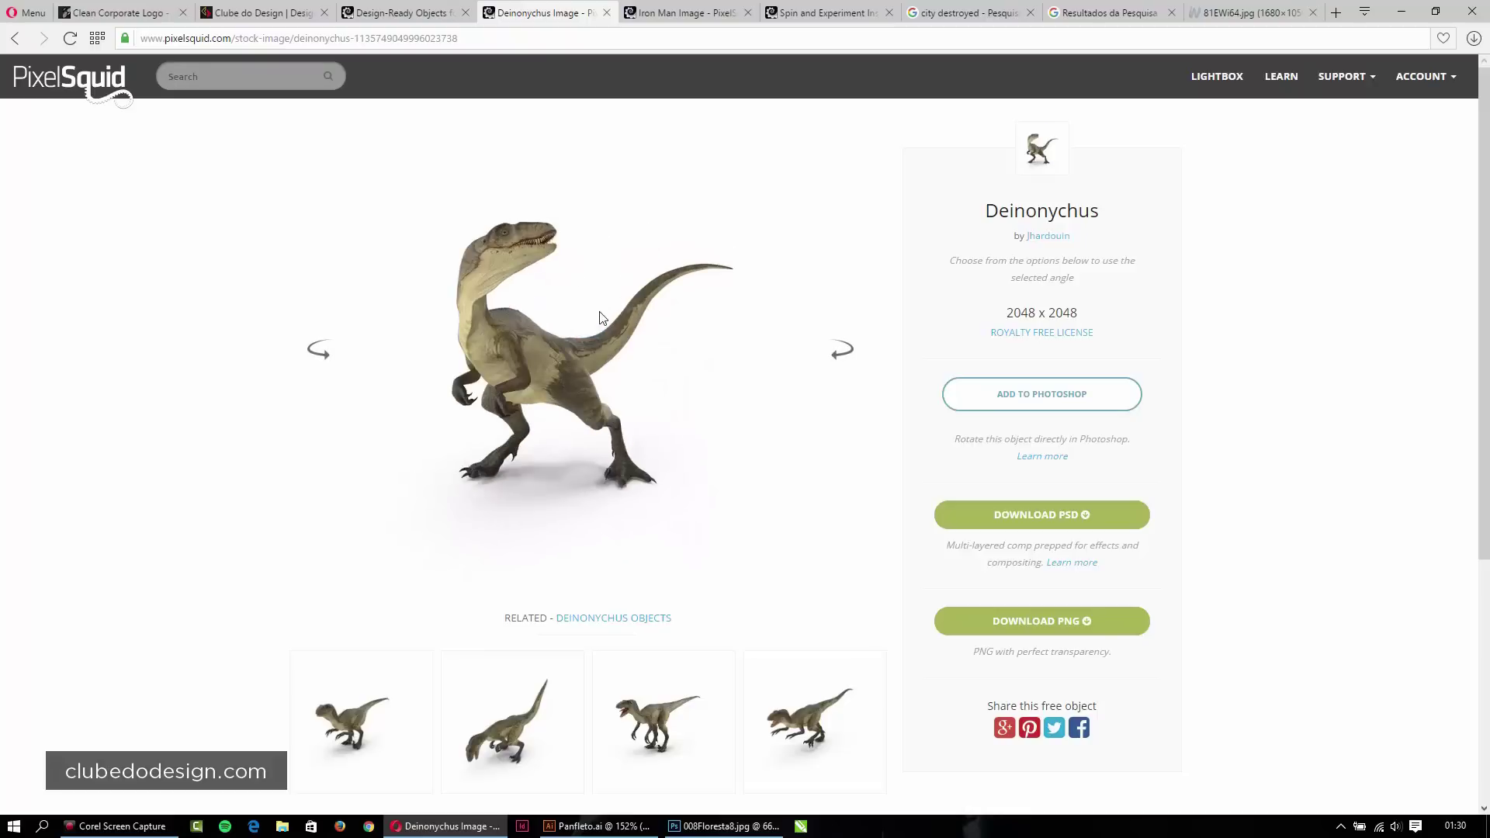
click(435, 13)
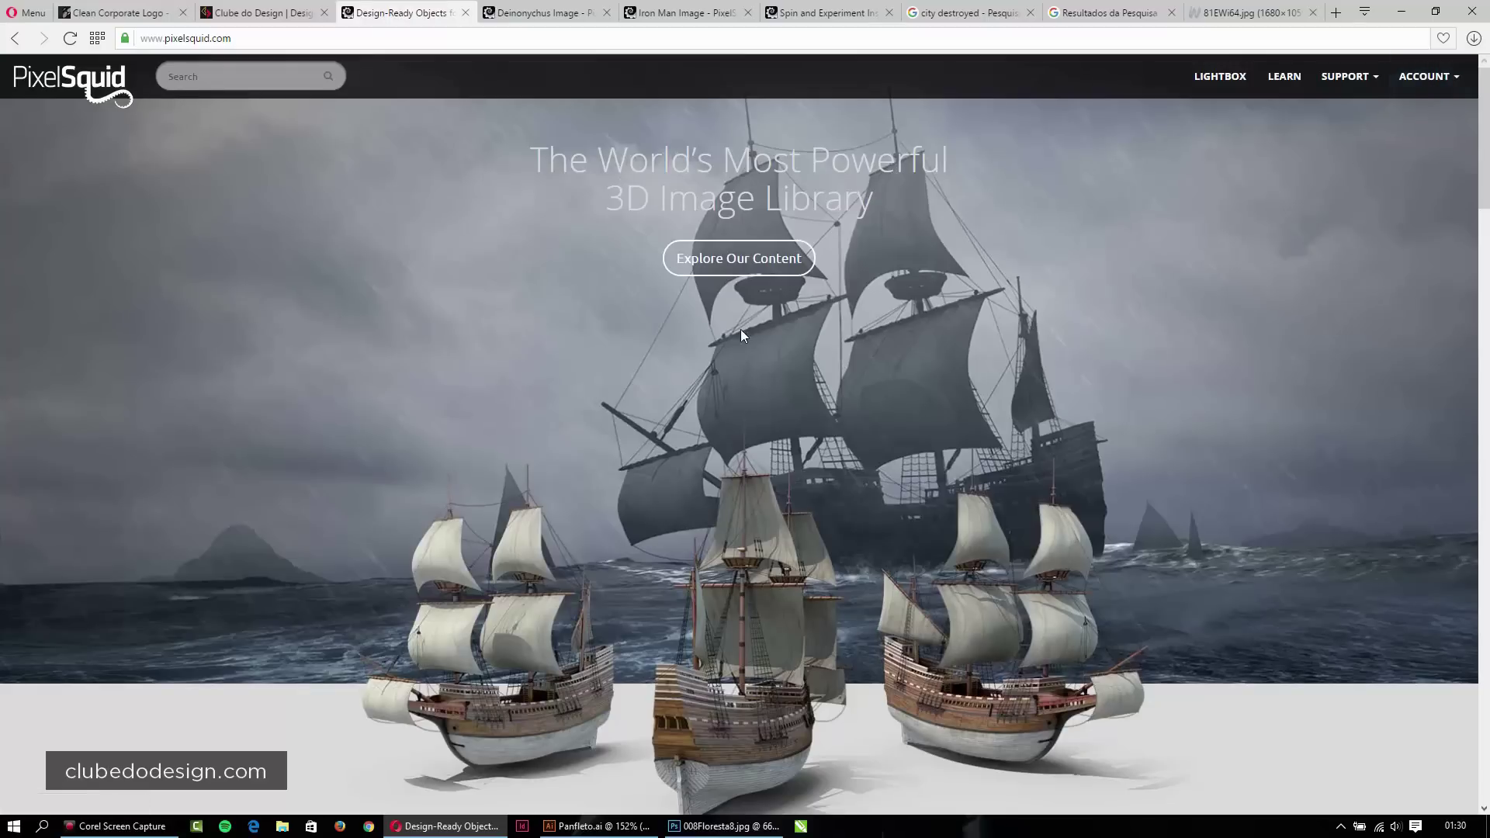
Browse the home page and the Photoshop plug-in demo page, then bring up Photoshop with 008Floresta8.jpg.
scroll(740, 329, down, 3)
scroll(741, 329, up, 3)
scroll(812, 482, down, 5)
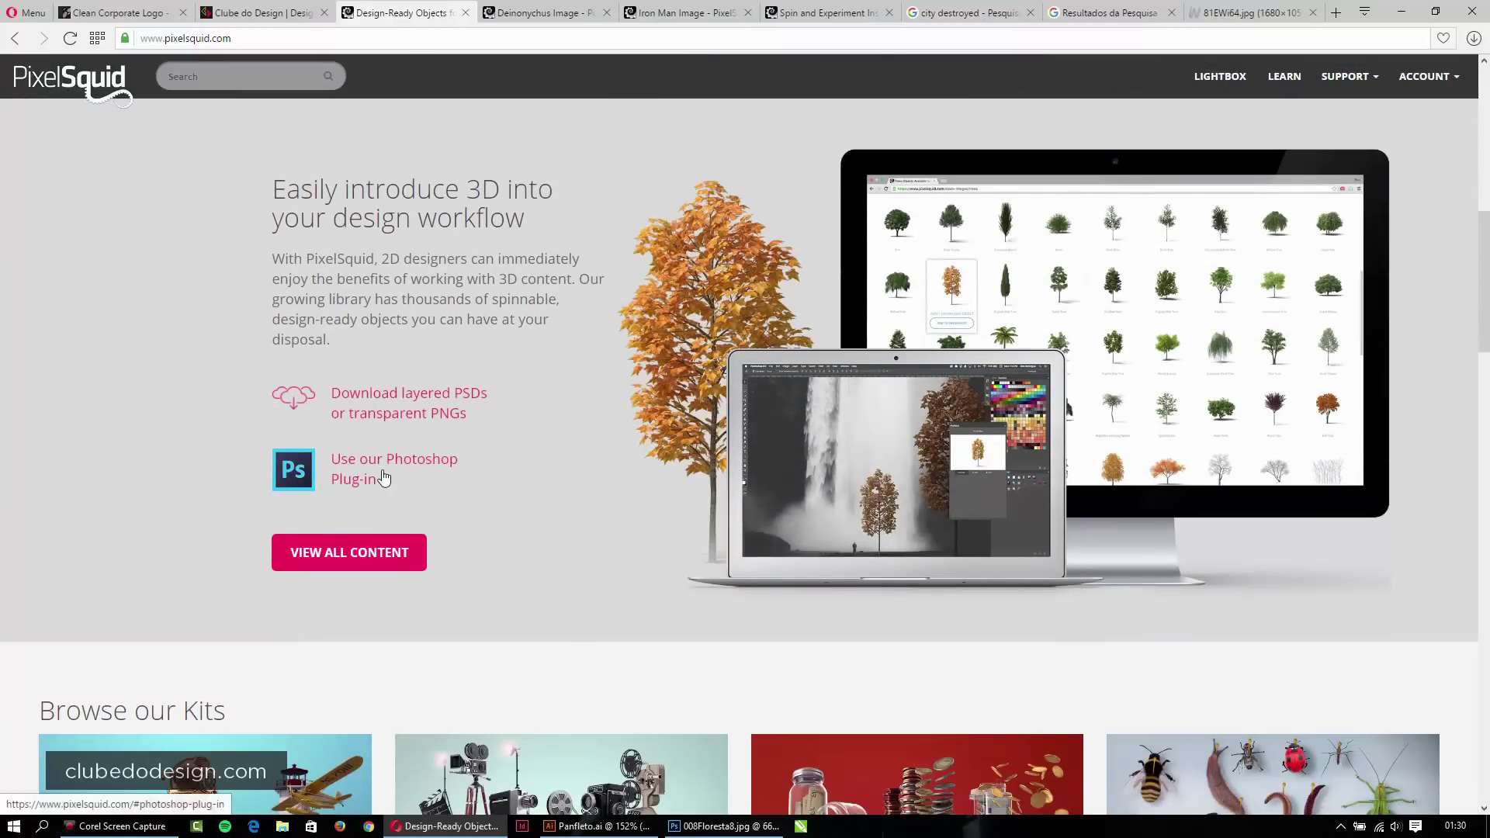
click(822, 12)
scroll(865, 241, down, 5)
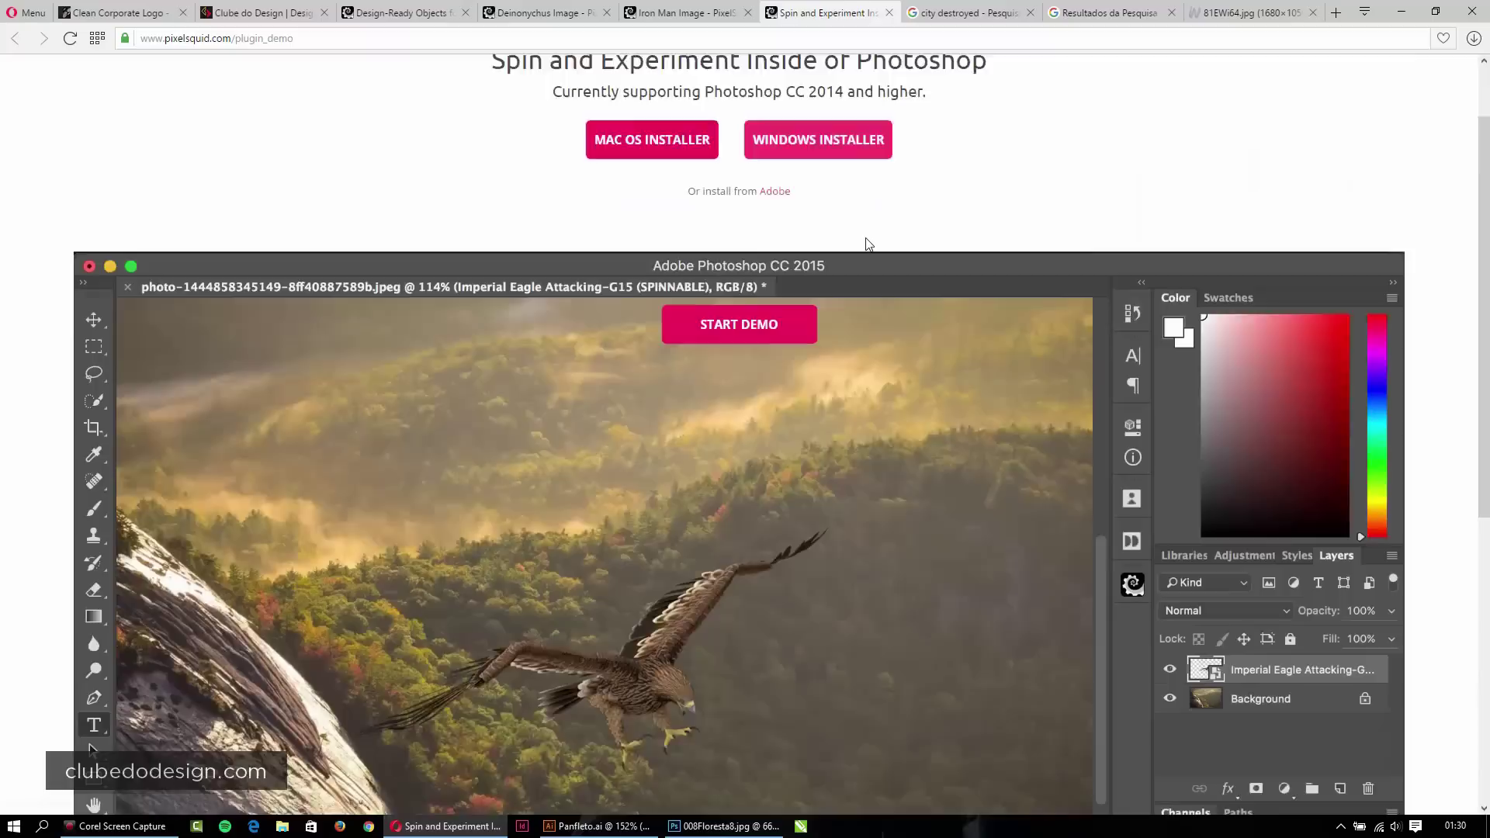
scroll(865, 241, up, 5)
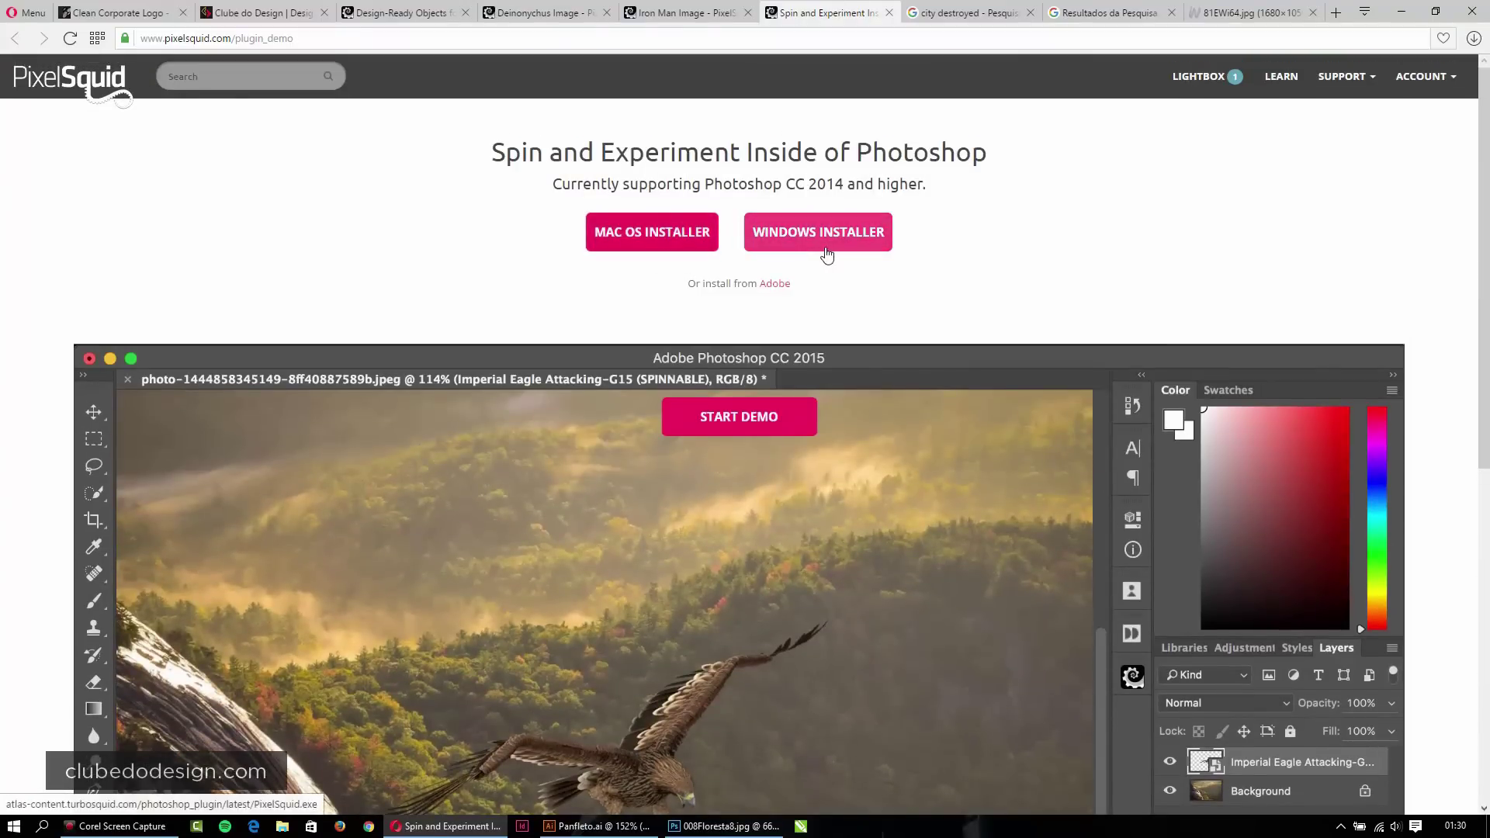
click(724, 826)
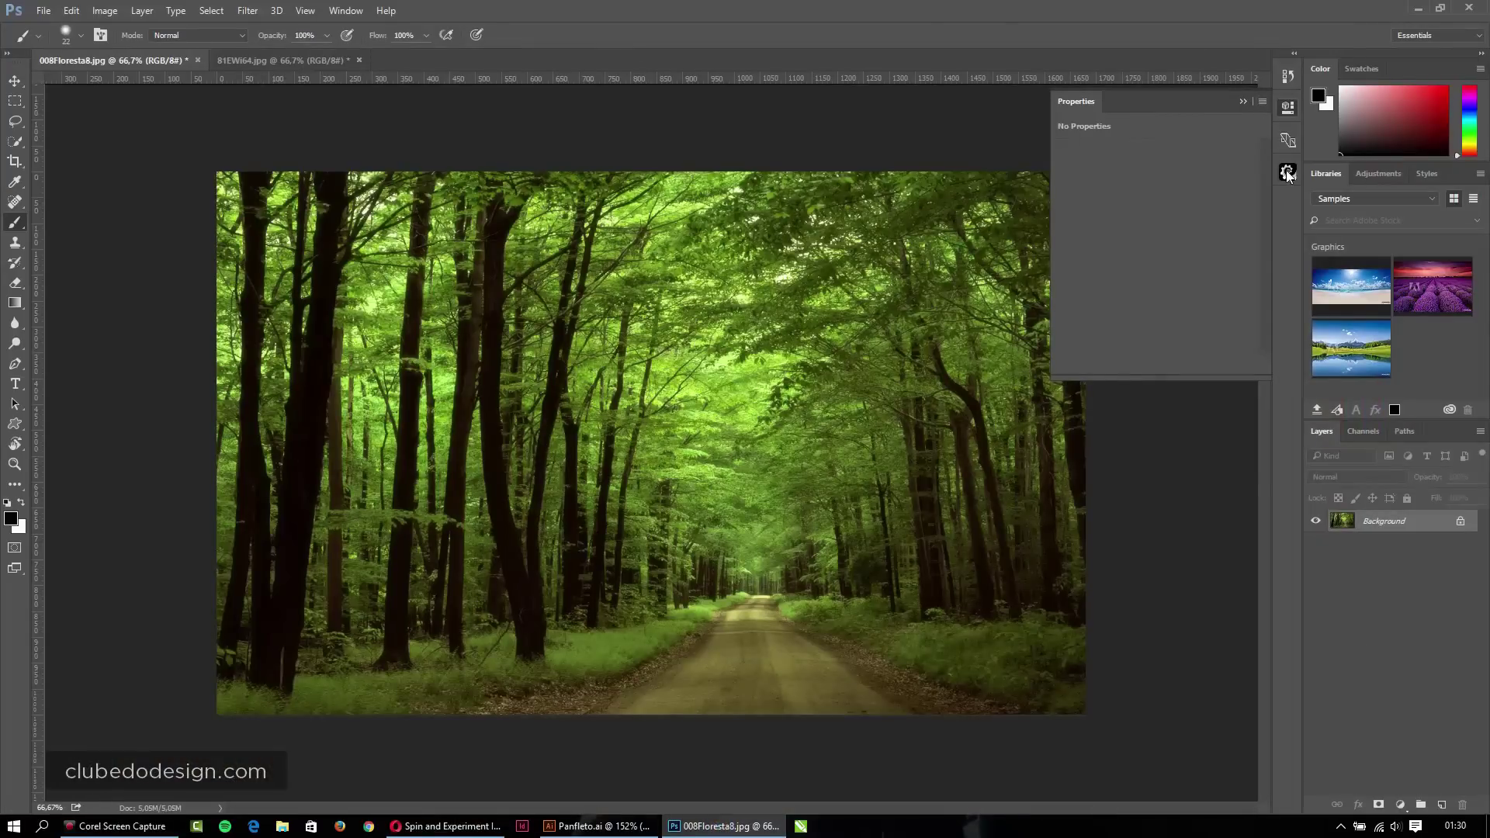
Open the PixelSquid panel in Photoshop, check the Extensions menu, and refresh it to show Explore Themes.
click(1288, 174)
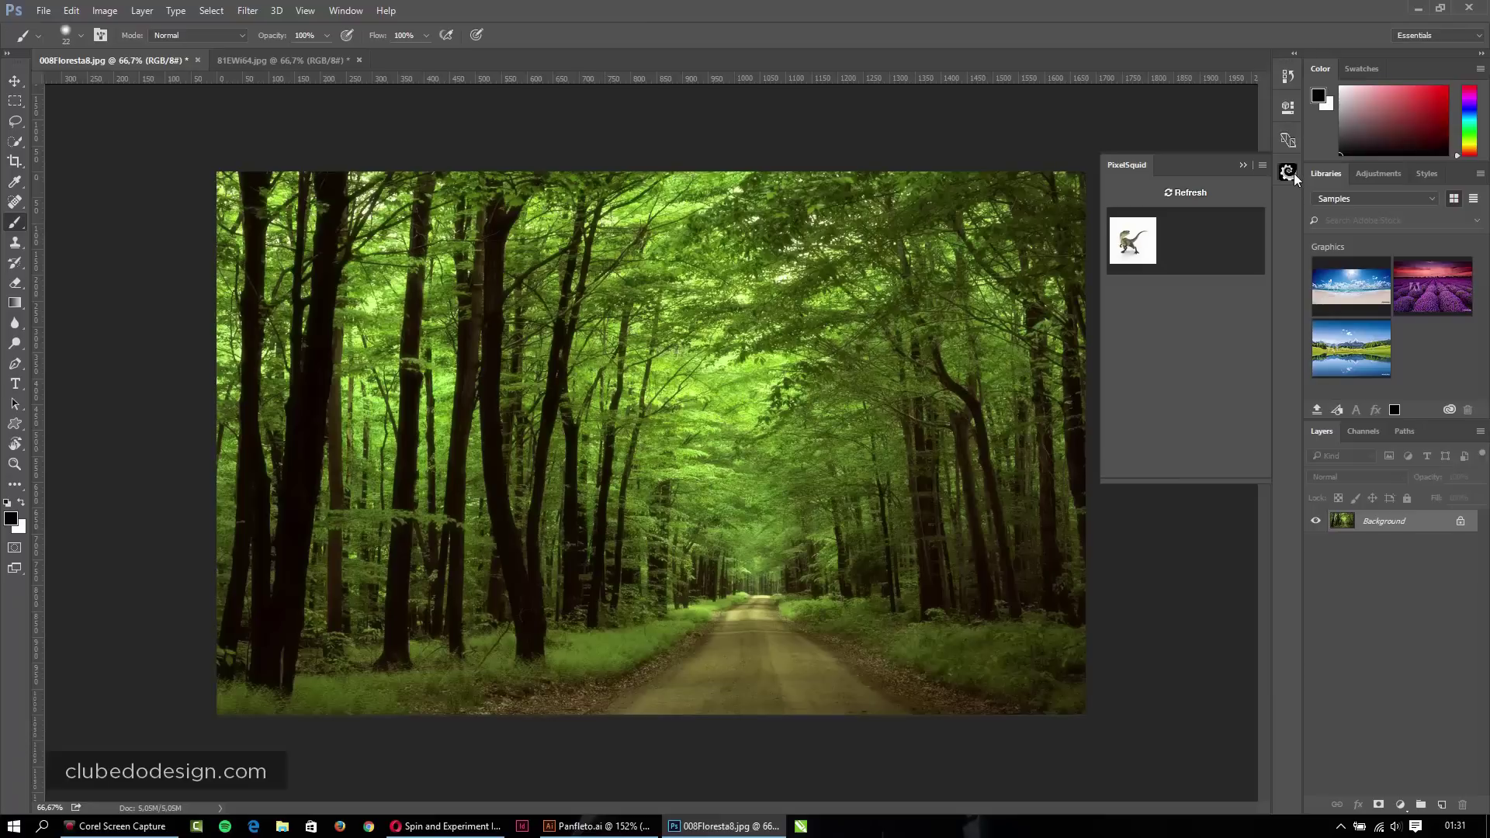
click(346, 11)
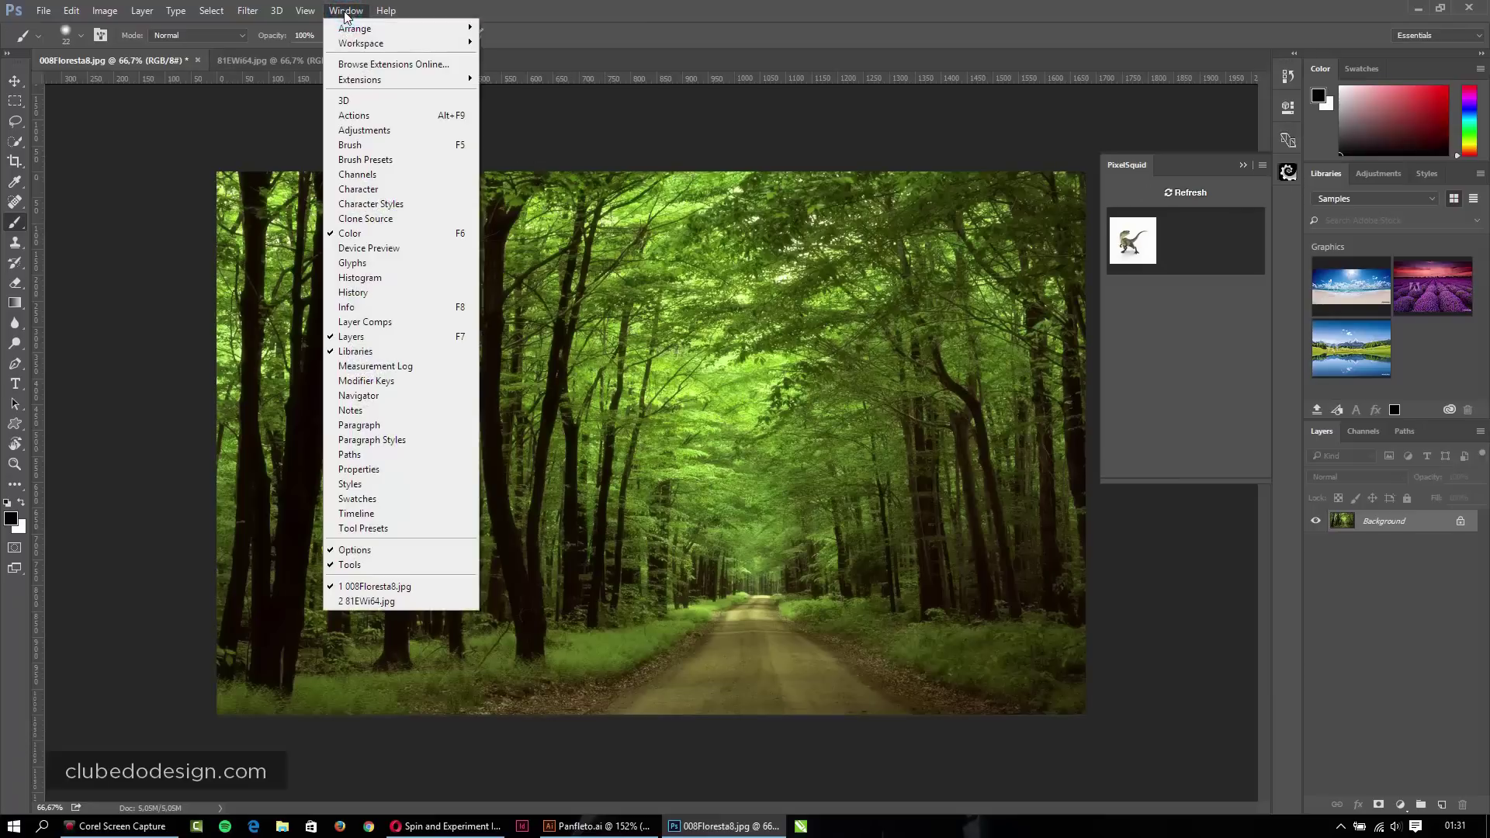
mouse_move(360, 79)
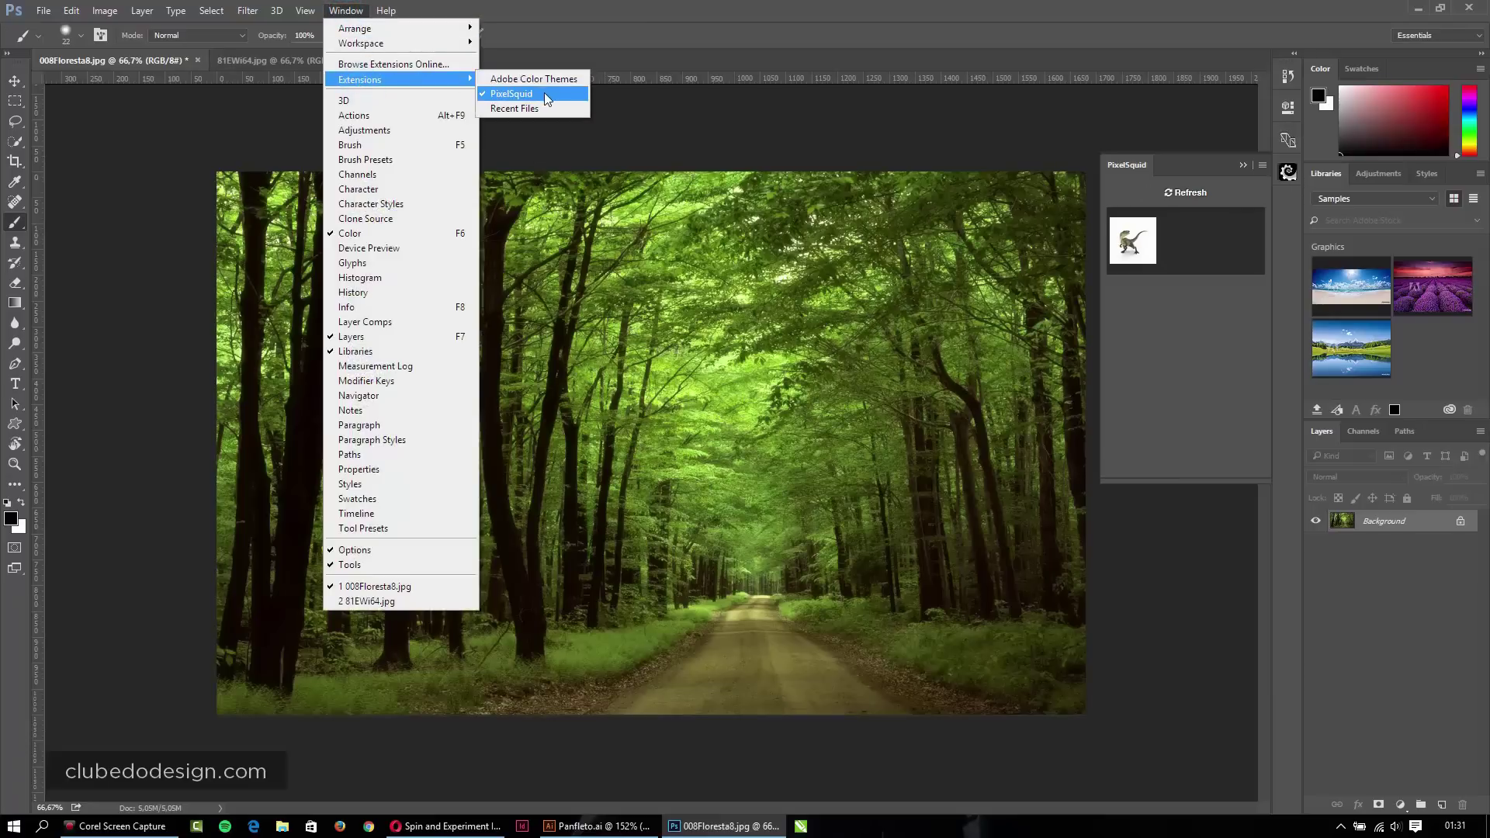
click(957, 133)
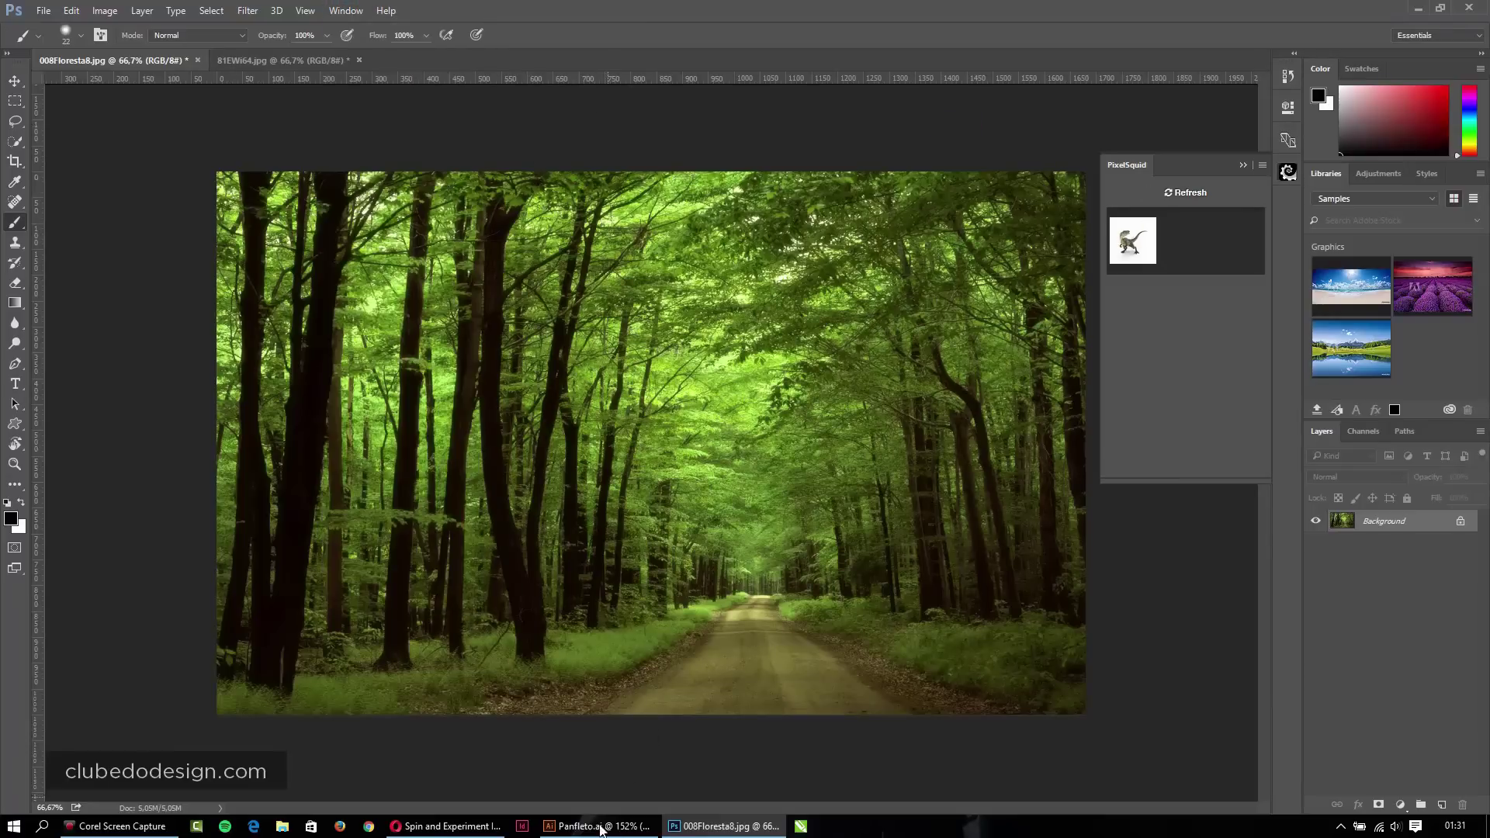
click(1183, 194)
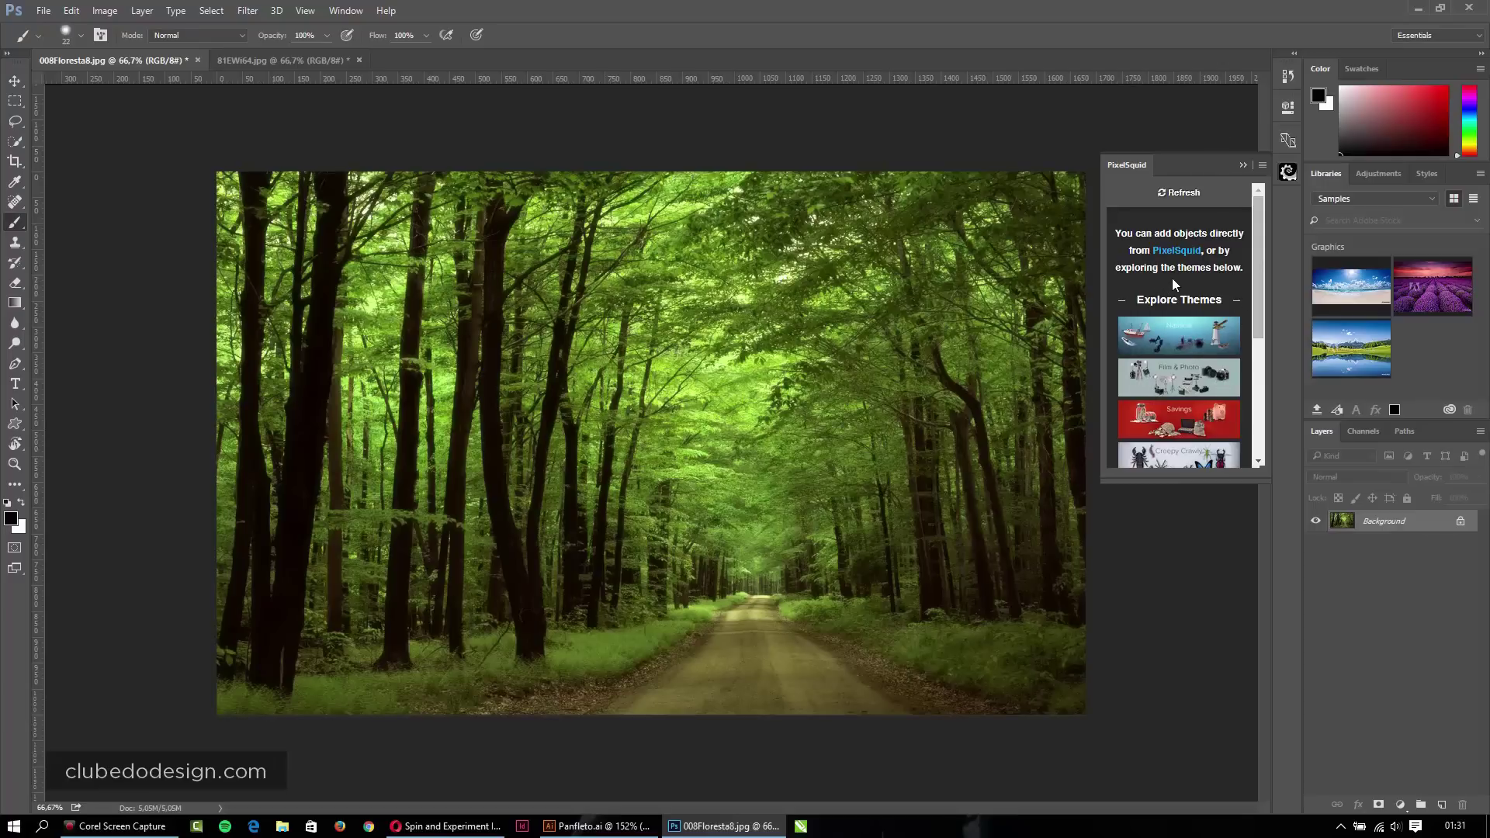
Return to the browser and scroll through the PixelSquid home page.
click(481, 826)
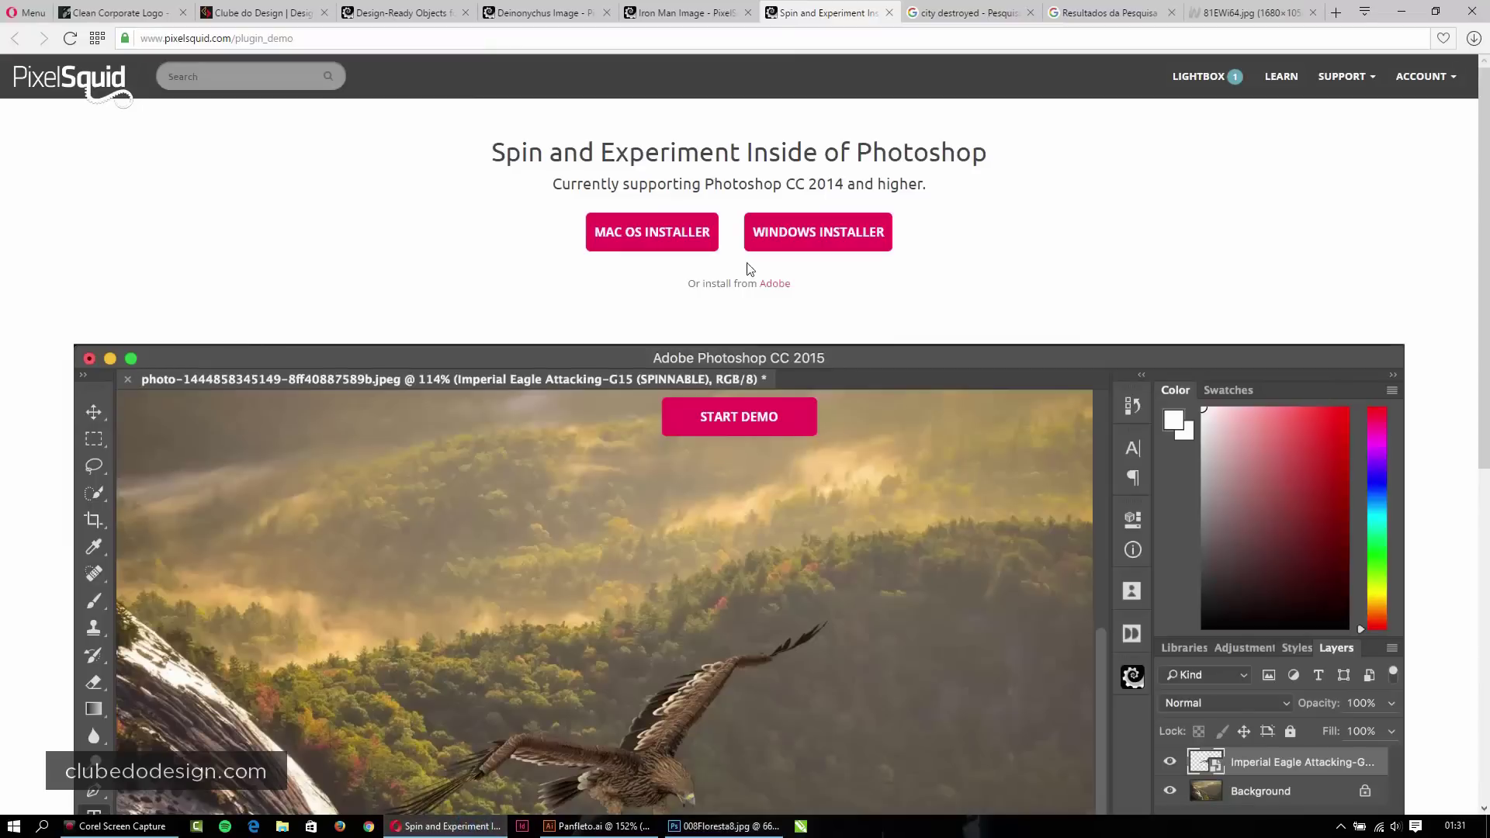
click(518, 13)
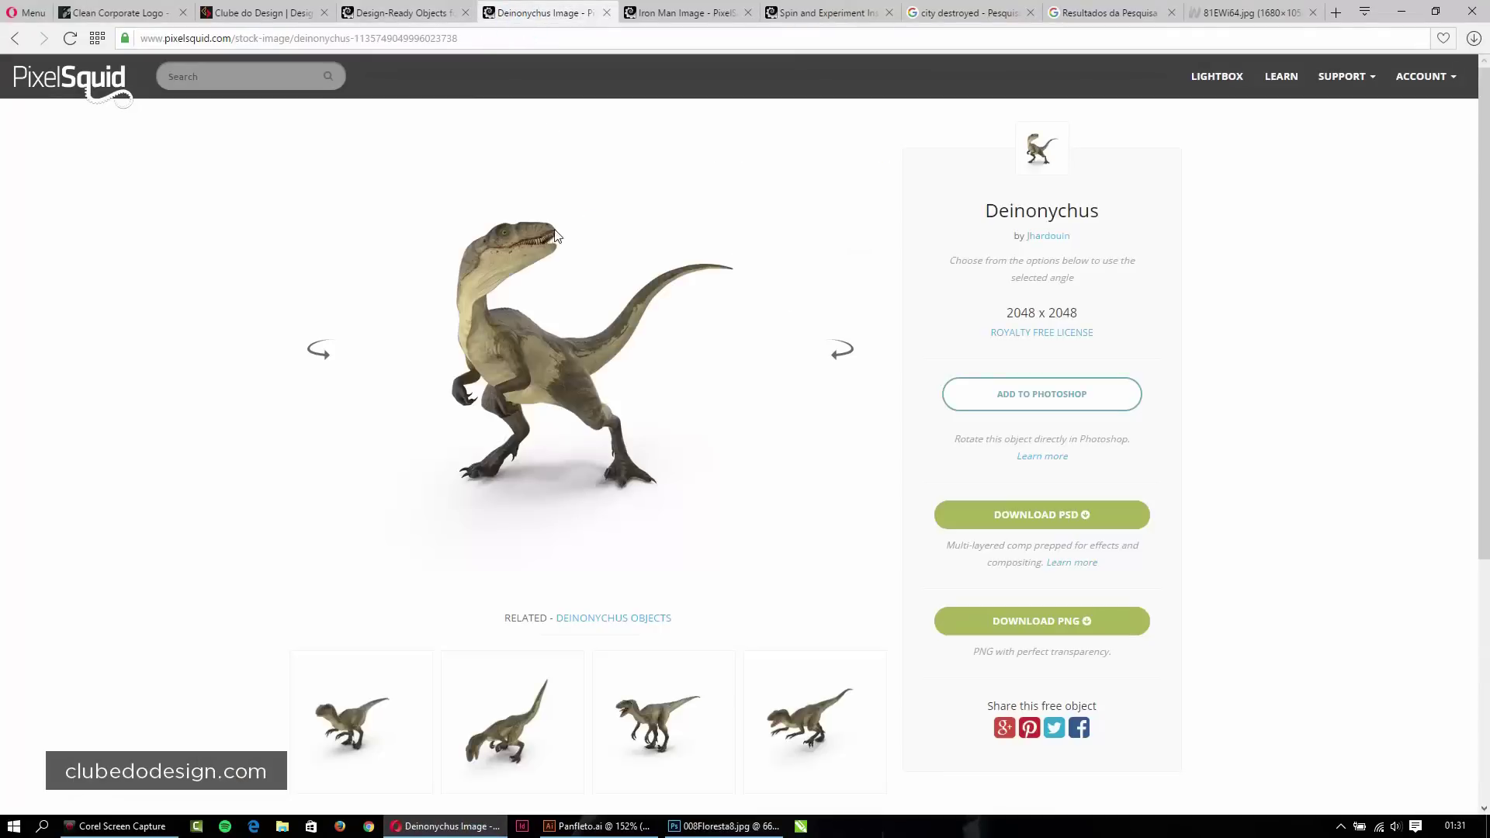
click(382, 13)
scroll(607, 318, up, 7)
scroll(607, 315, down, 5)
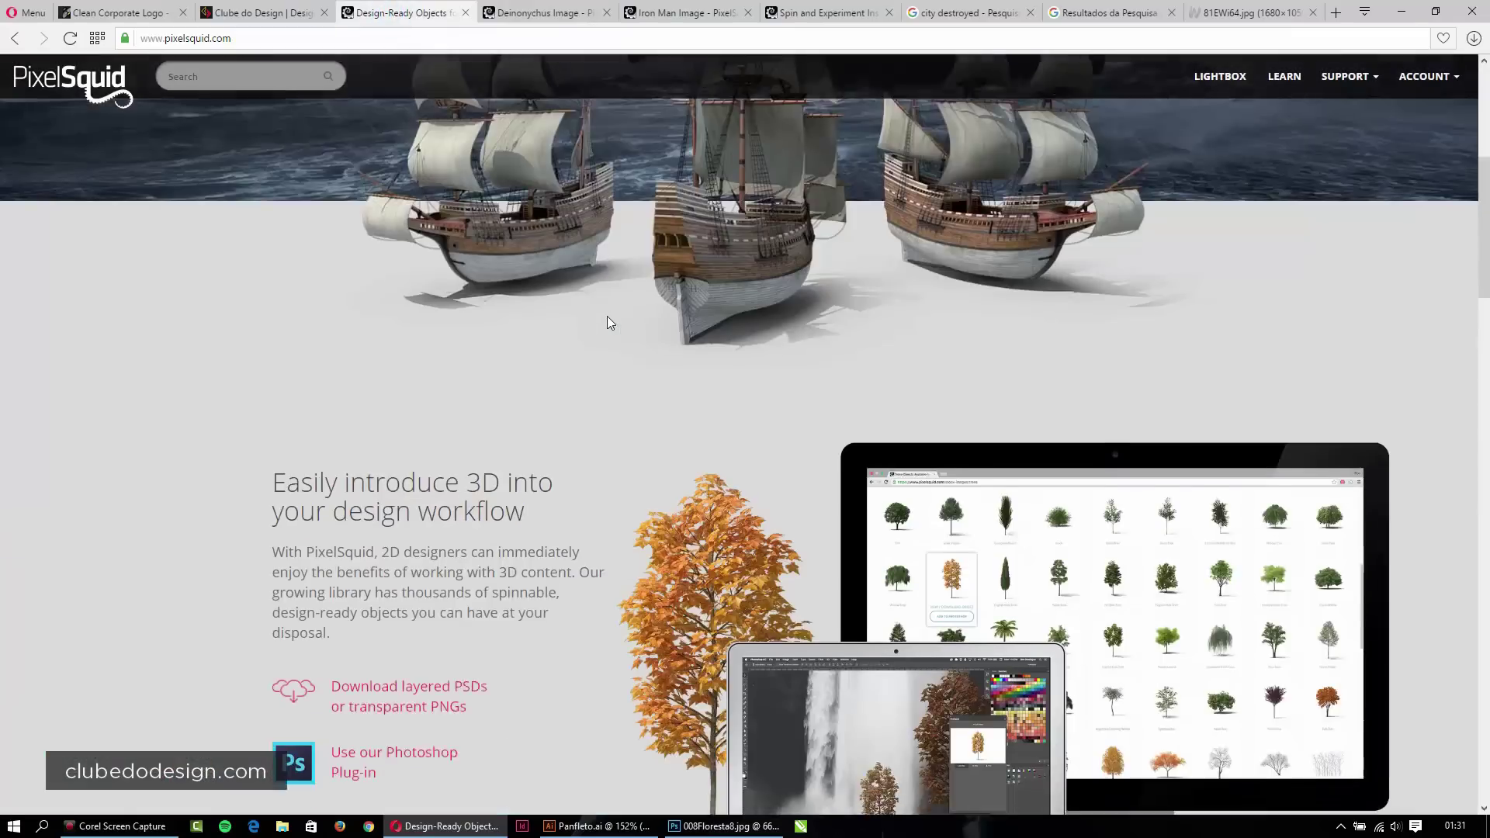
scroll(606, 315, down, 3)
scroll(607, 315, down, 6)
scroll(781, 449, down, 8)
scroll(781, 448, down, 3)
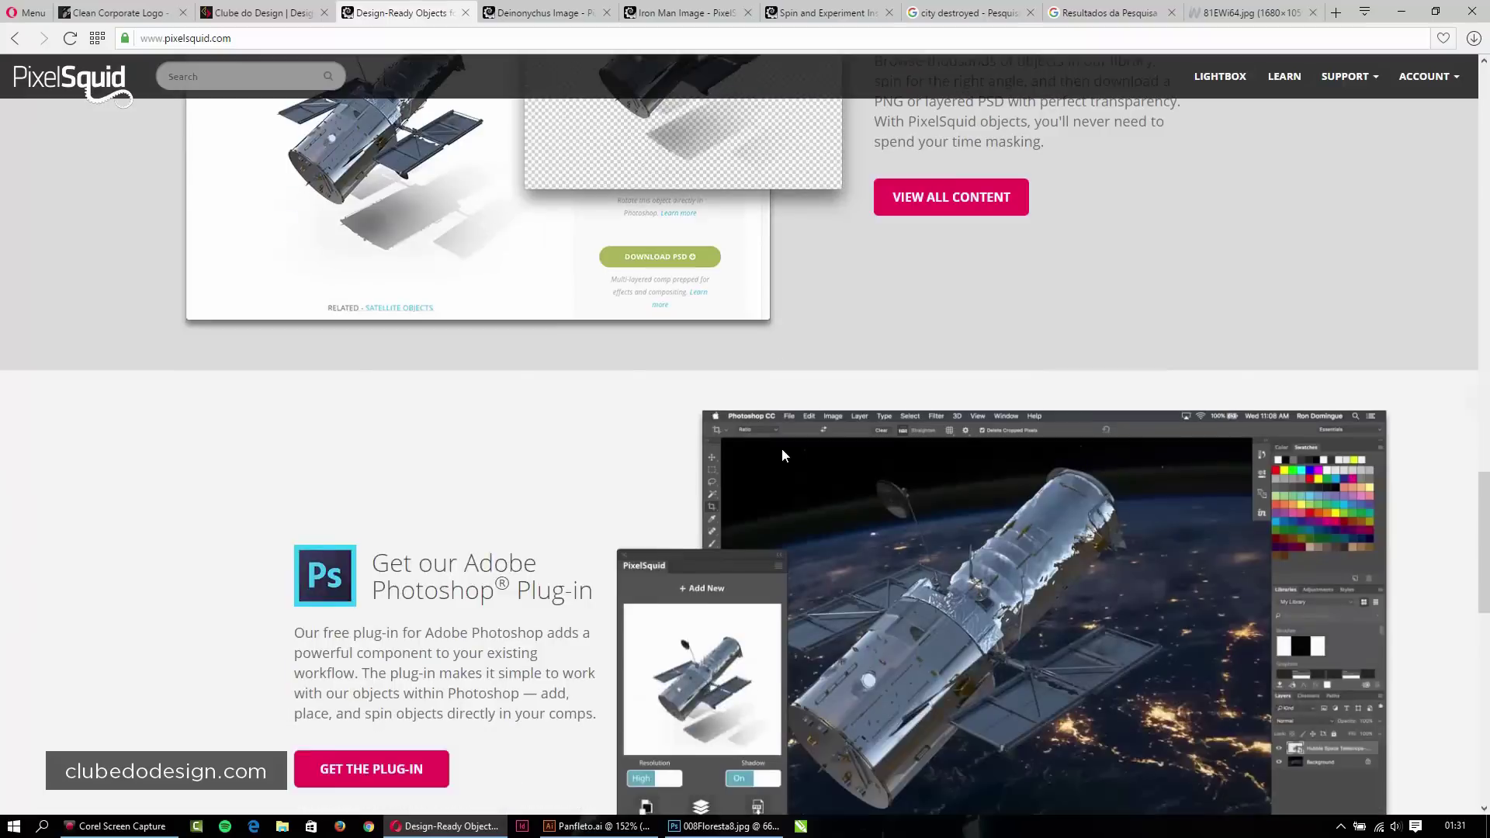
scroll(781, 449, down, 5)
scroll(780, 449, down, 7)
scroll(781, 448, down, 1)
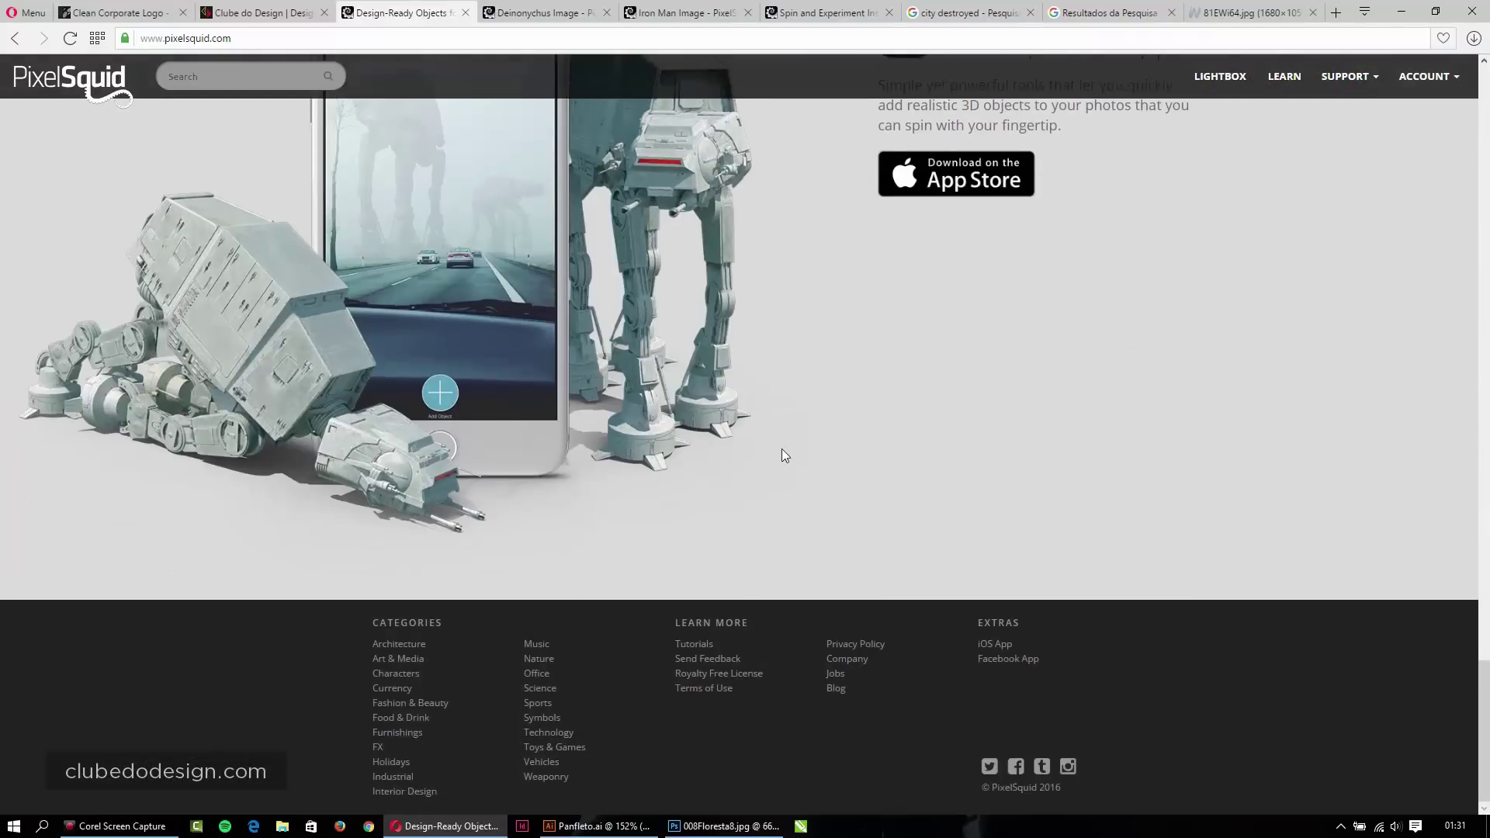
scroll(780, 449, up, 1)
scroll(603, 431, up, 1)
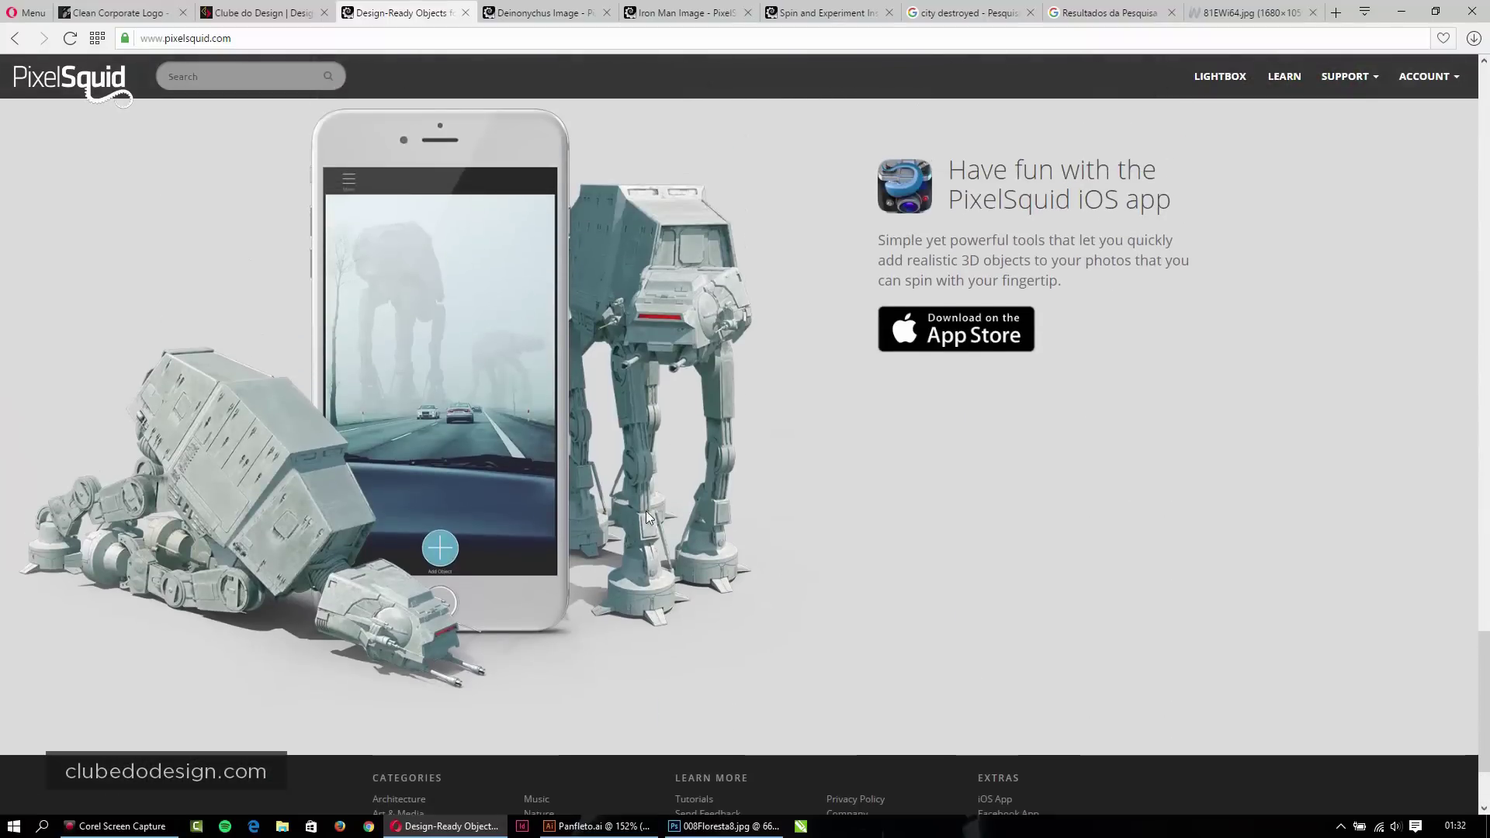
scroll(646, 511, up, 2)
scroll(646, 510, up, 5)
scroll(626, 471, up, 7)
scroll(626, 471, up, 5)
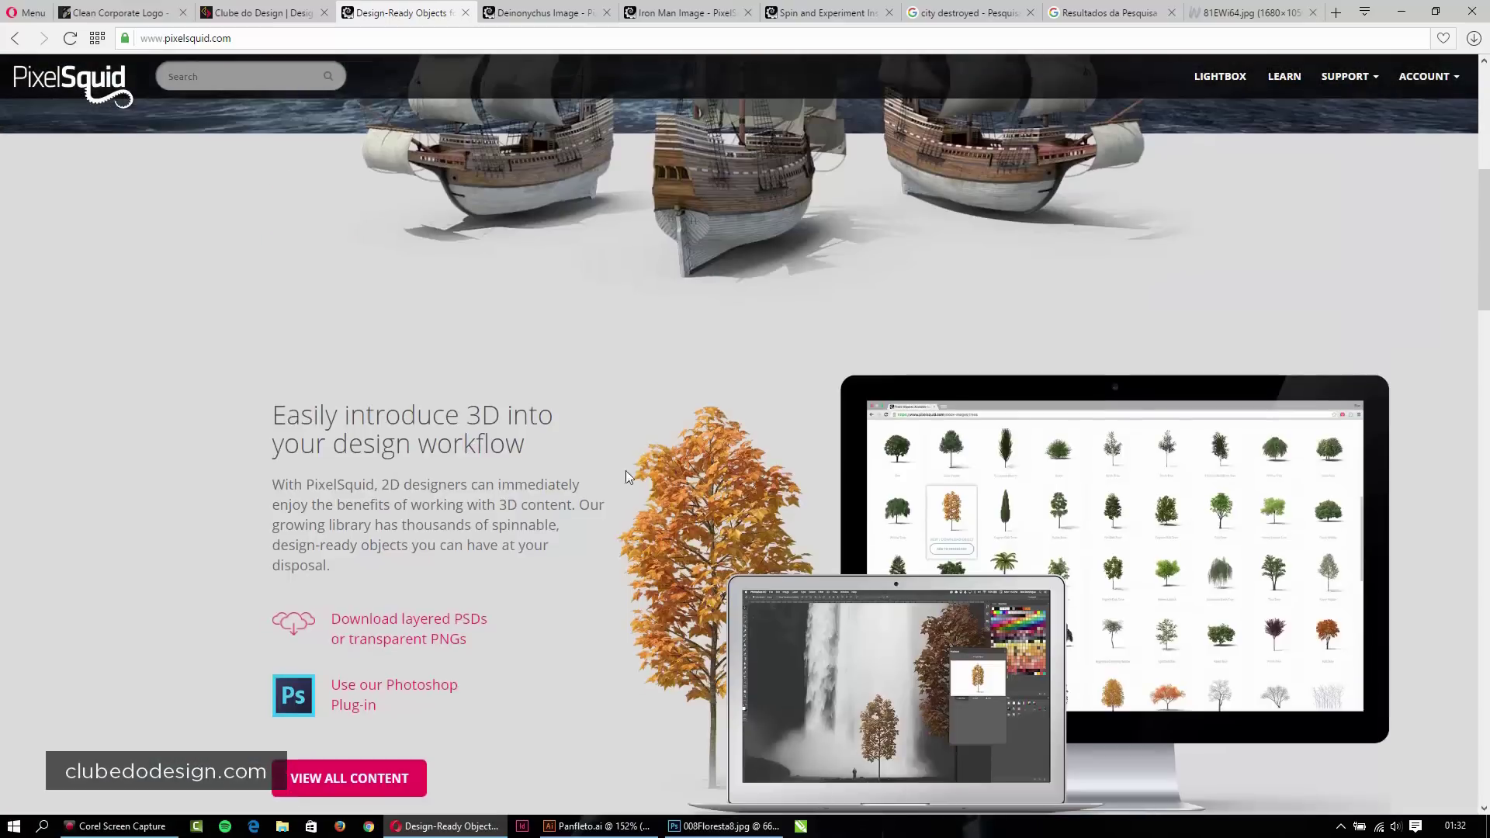
Check the Deinonychus page and rotate the Iron Man model to a new angle.
click(497, 12)
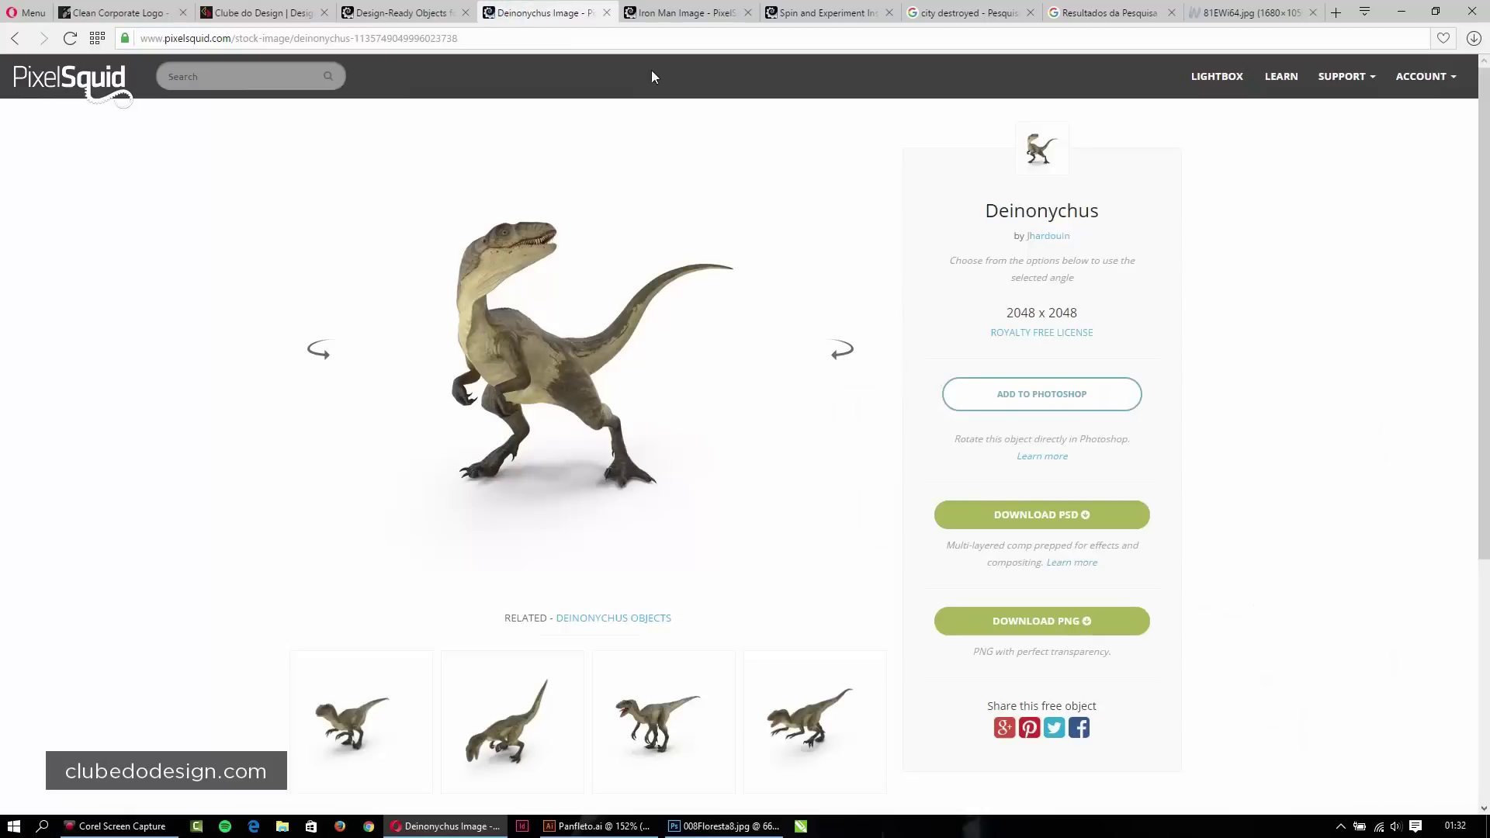
click(683, 12)
drag(616, 362, 613, 333)
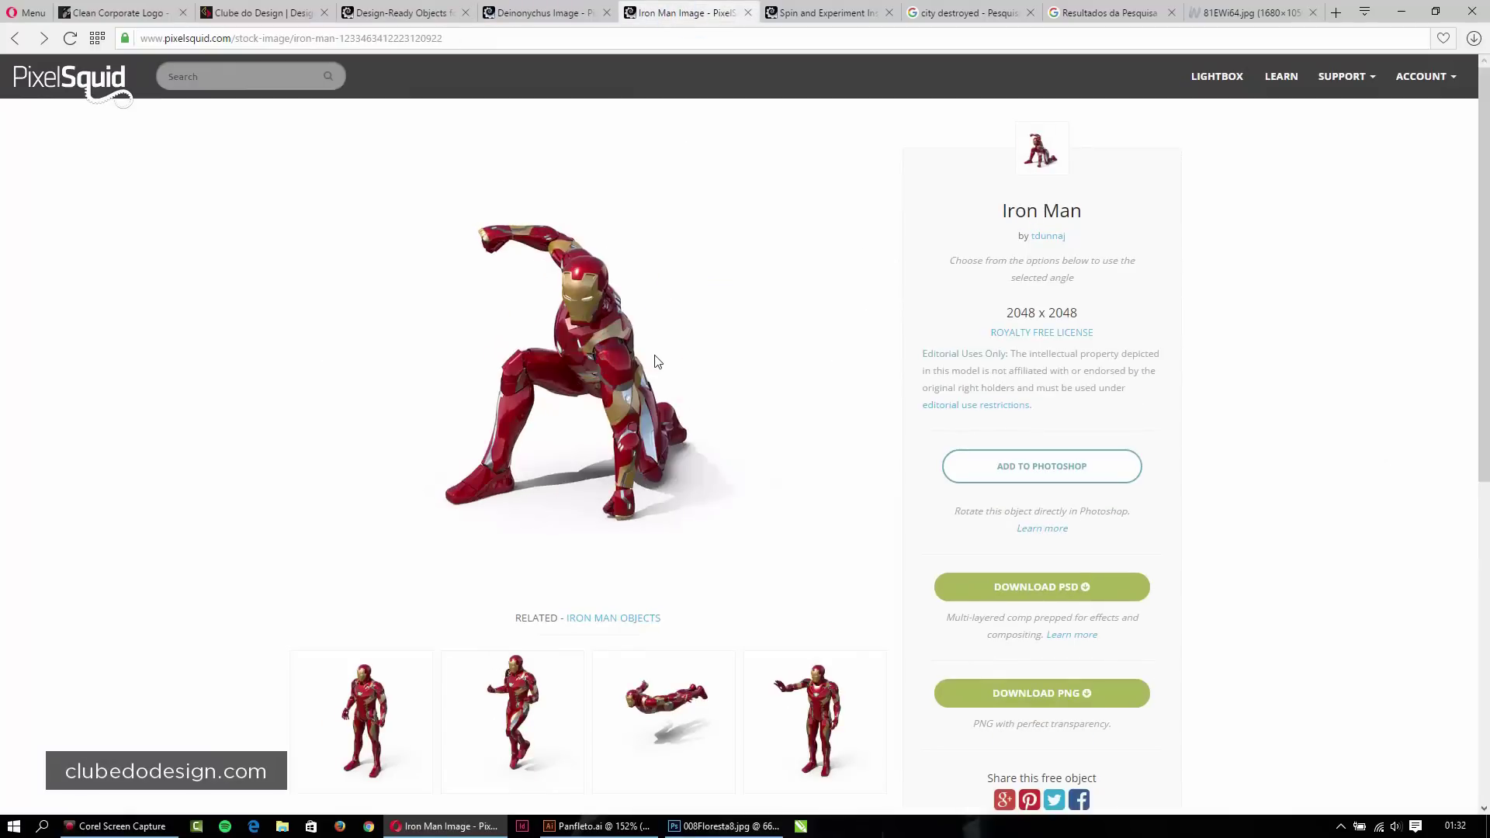
Search the PixelSquid library for 'dino', listing 17 objects, then reopen the Deinonychus page.
click(399, 13)
click(199, 76)
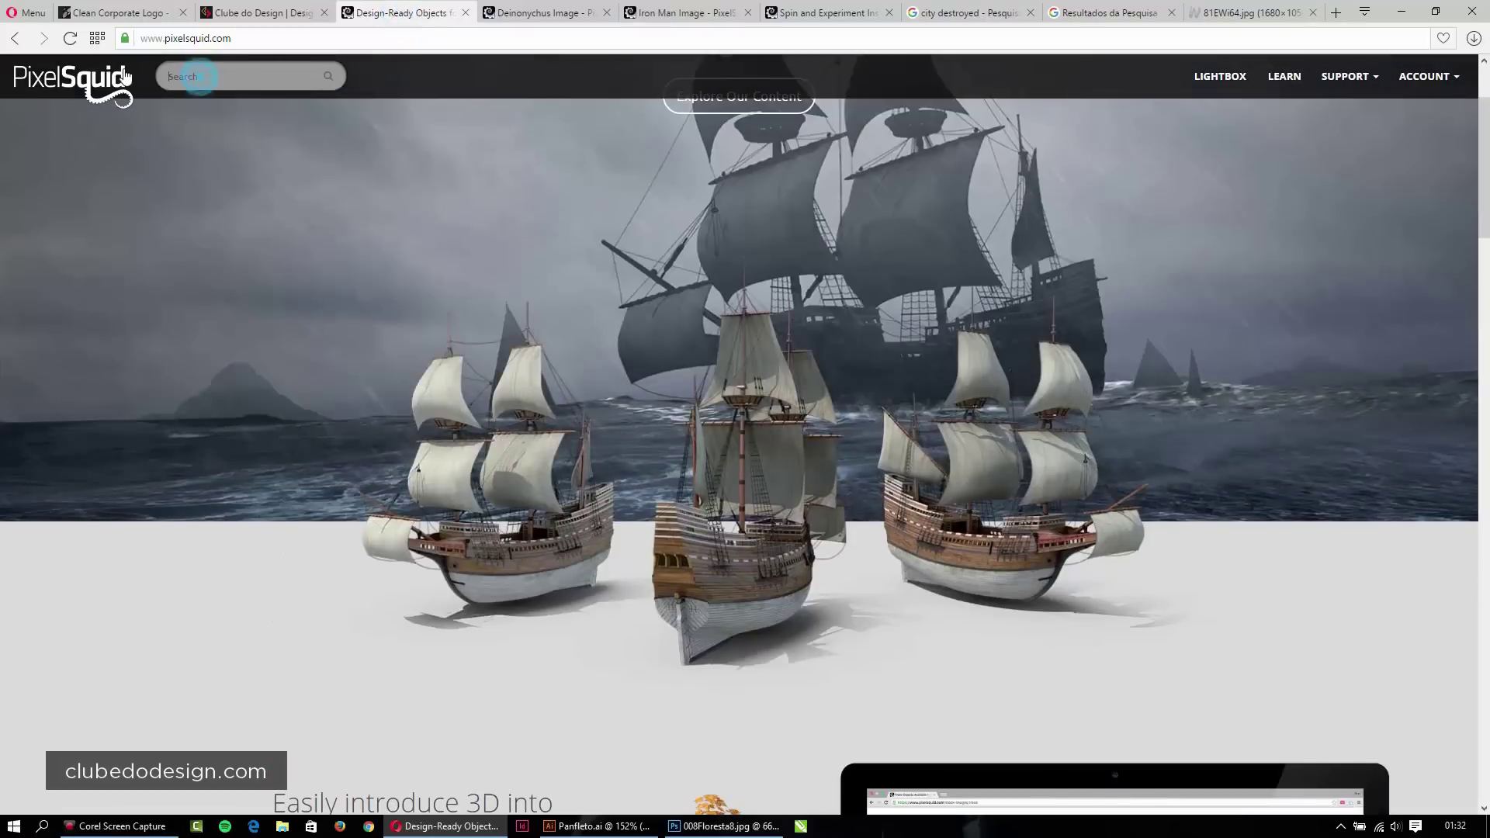
text(dino)
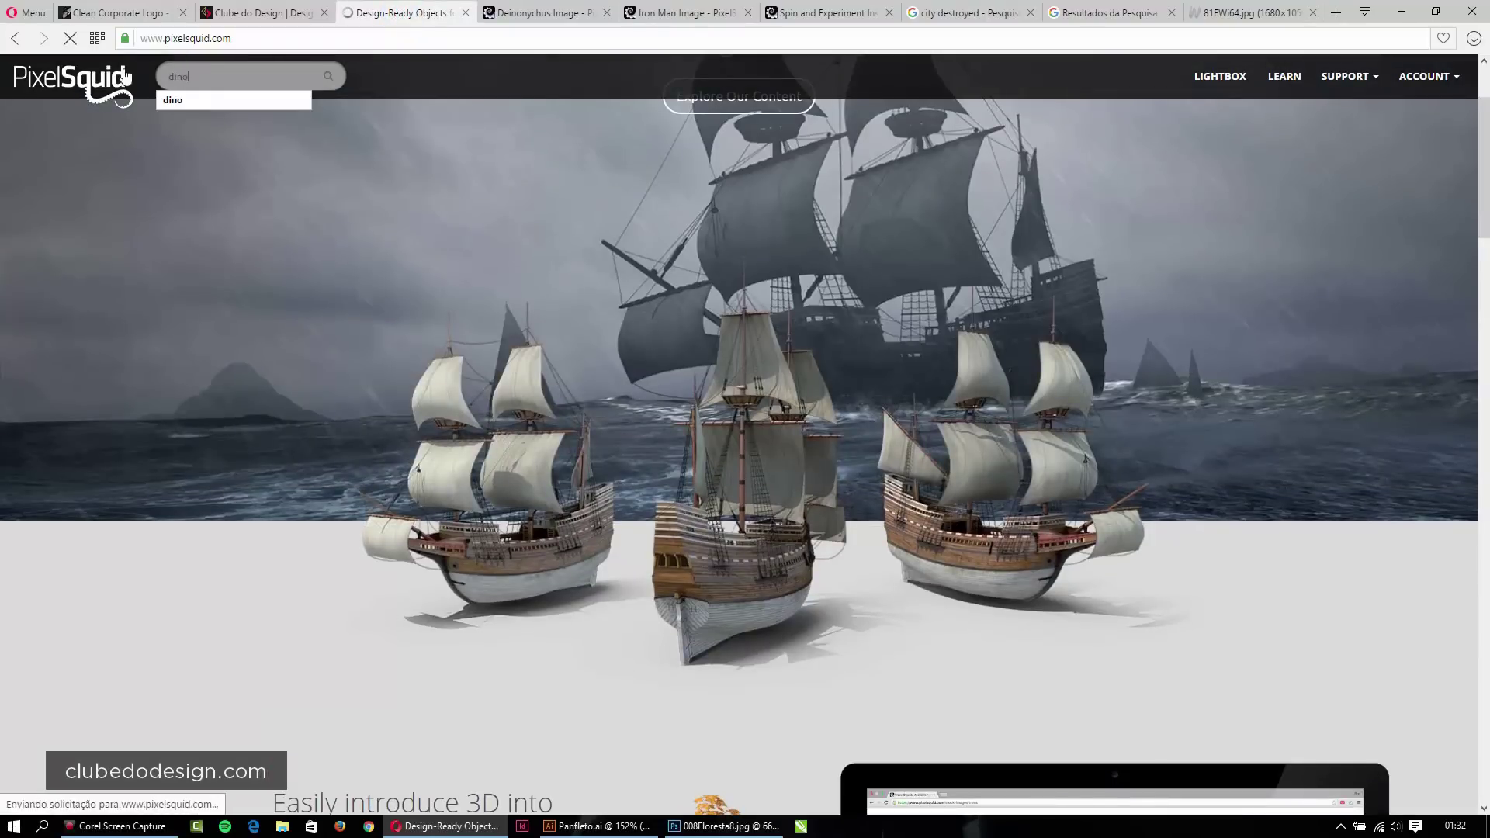
key(Return)
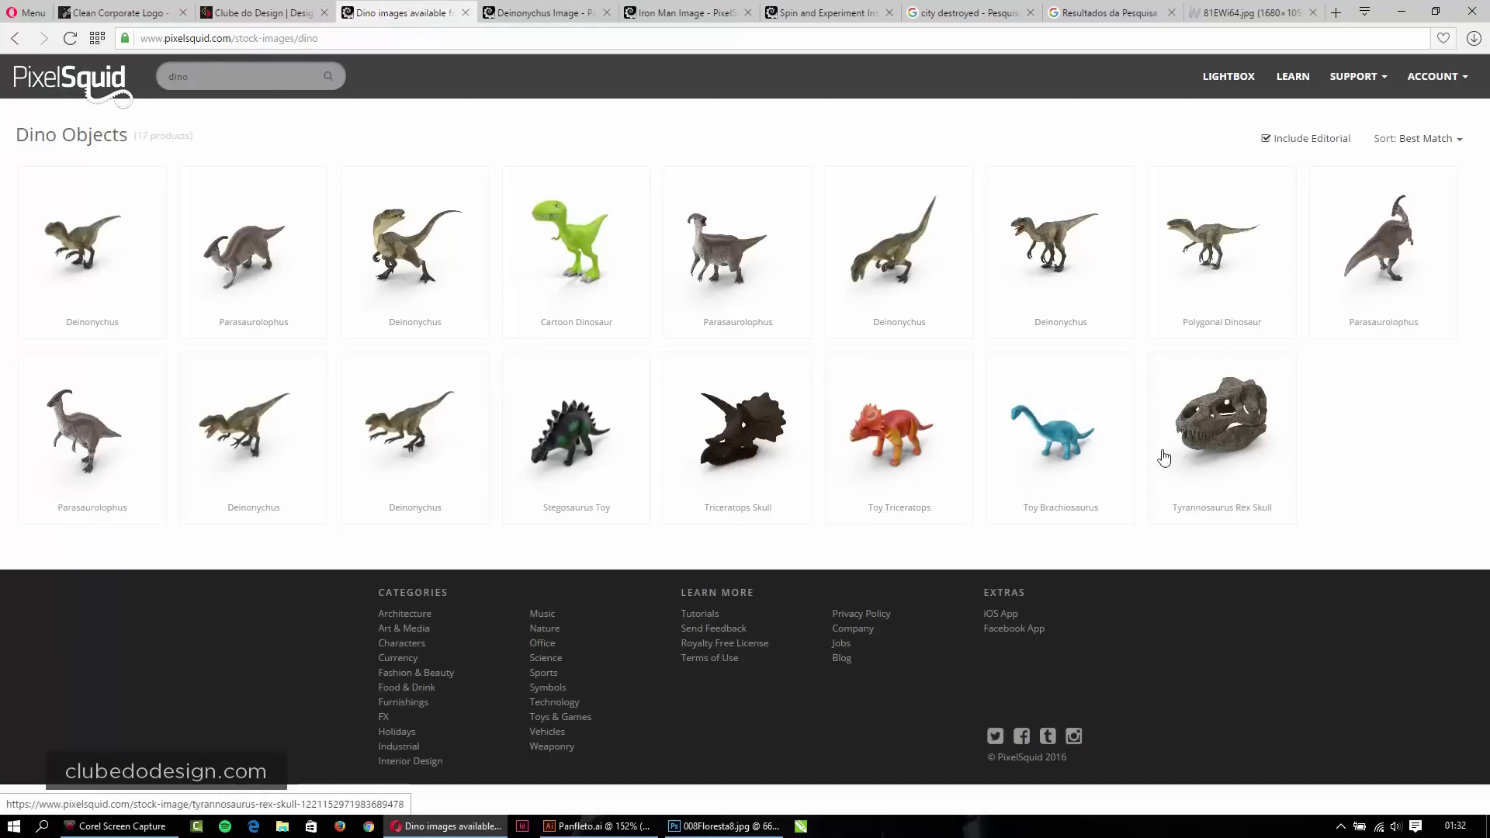
click(516, 13)
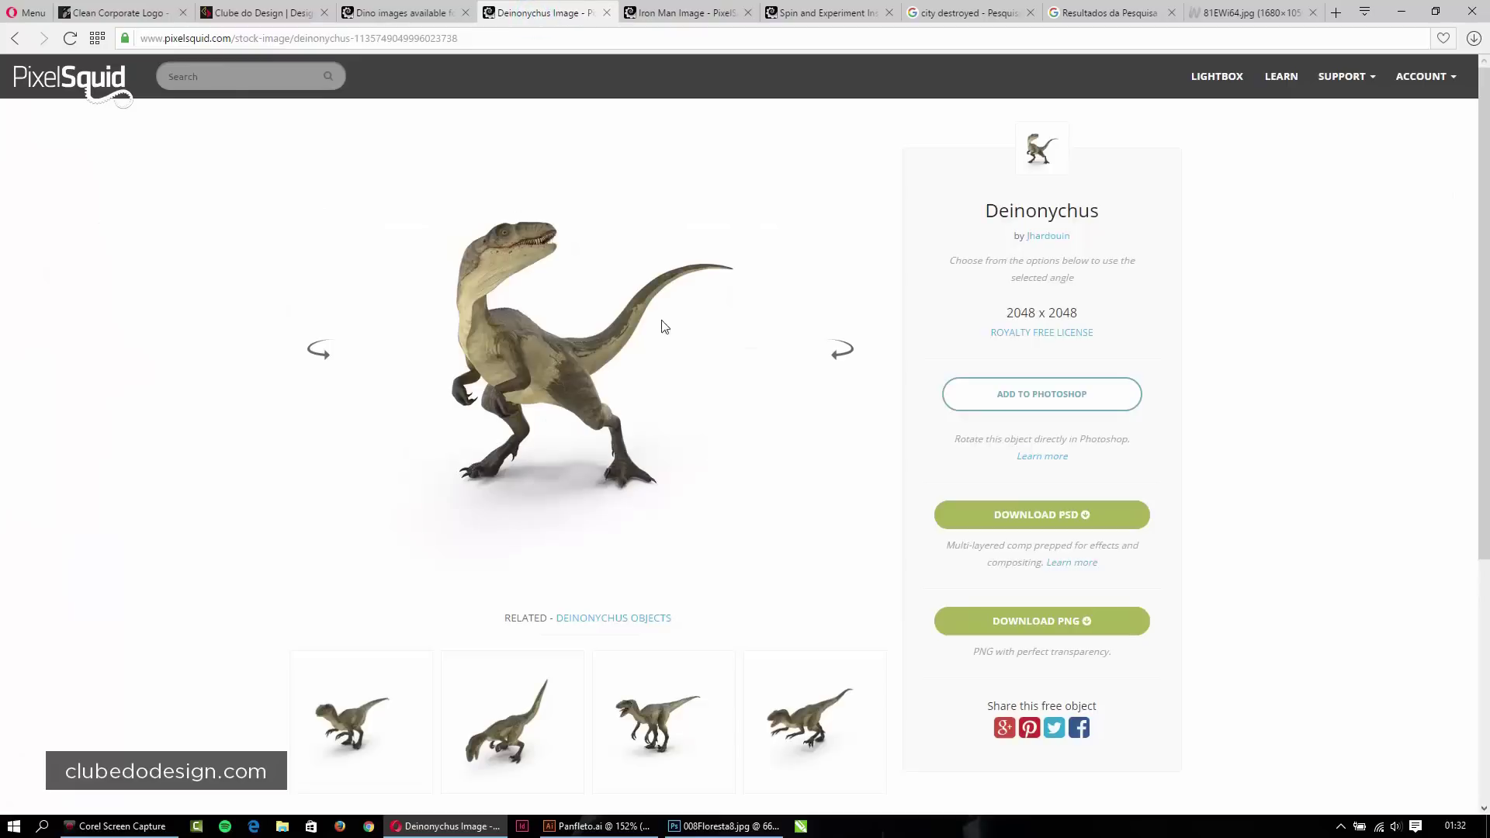
Turn the Deinonychus through several angles to face the front and add it to Photoshop.
drag(659, 323, 592, 332)
mouse_move(619, 396)
mouse_down()
mouse_move(670, 375)
mouse_move(622, 332)
mouse_move(539, 369)
mouse_move(512, 342)
mouse_move(556, 339)
mouse_move(533, 226)
mouse_up()
mouse_move(548, 352)
mouse_down()
mouse_move(559, 331)
mouse_move(543, 333)
mouse_up()
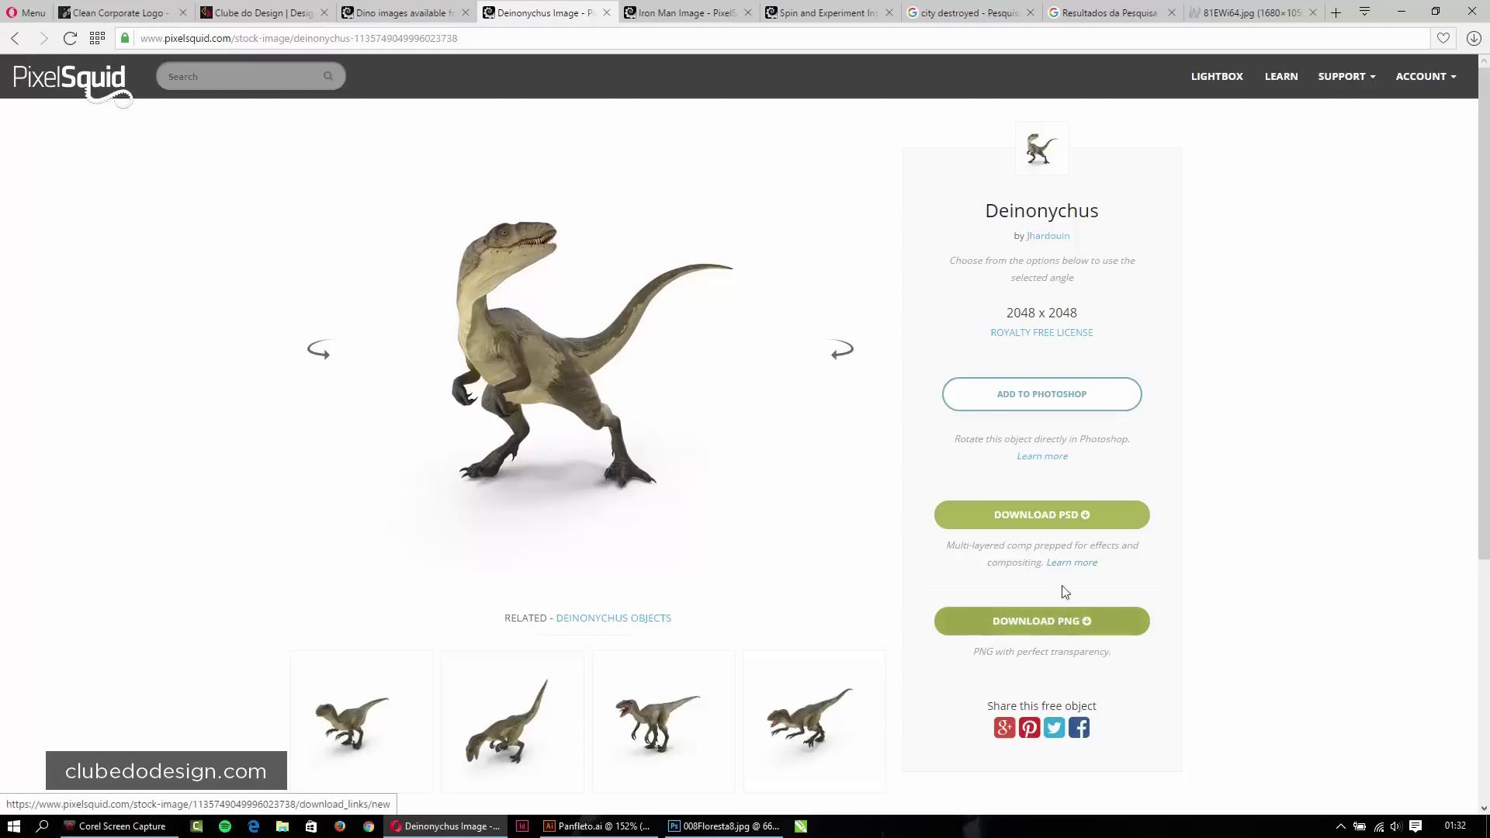
click(1049, 396)
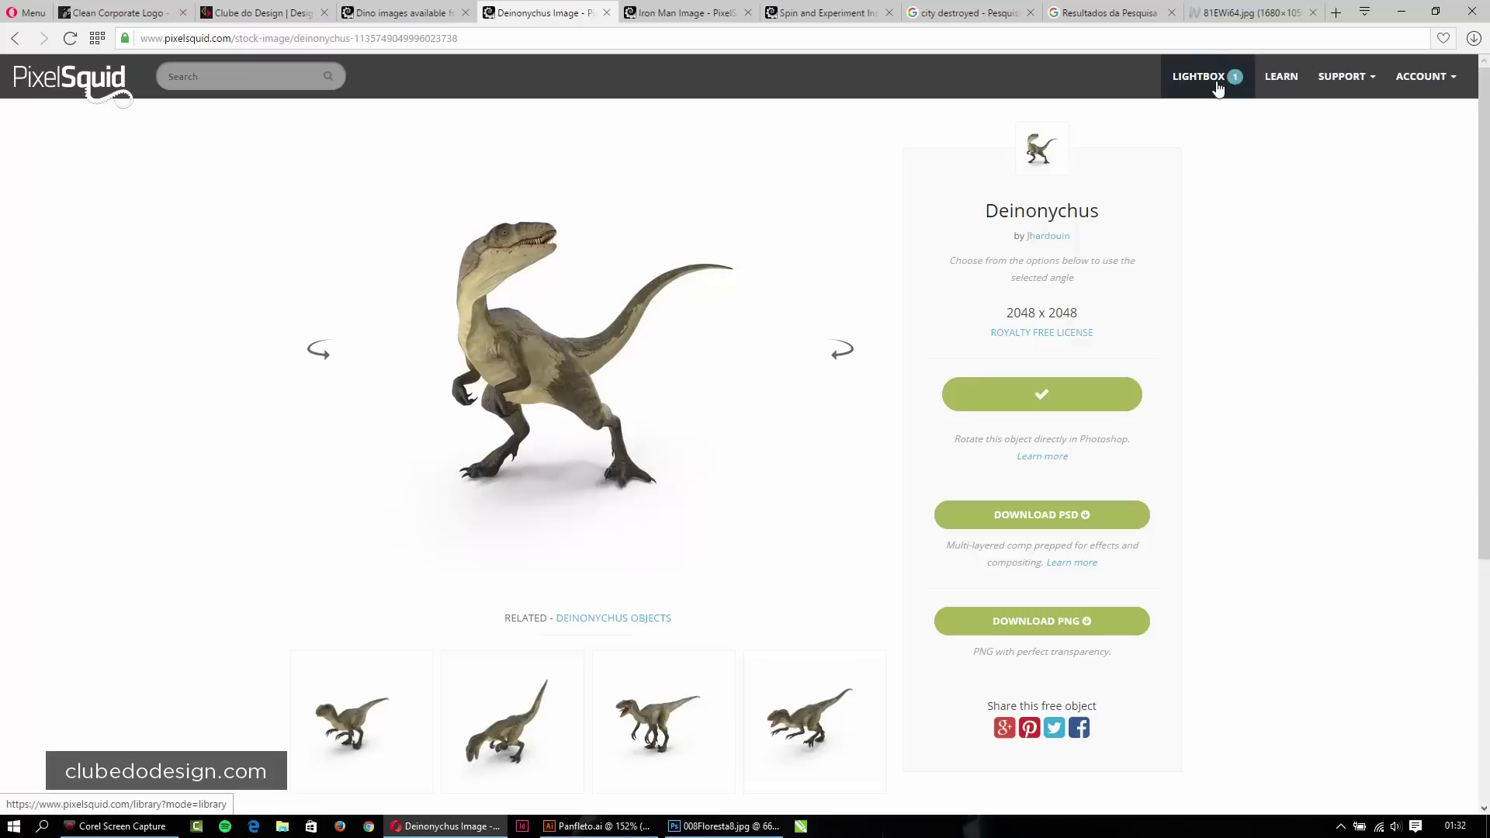
Refresh the PixelSquid panel and place the Deinonychus as layer Deinonychus-G03 (SPINNABLE).
click(725, 825)
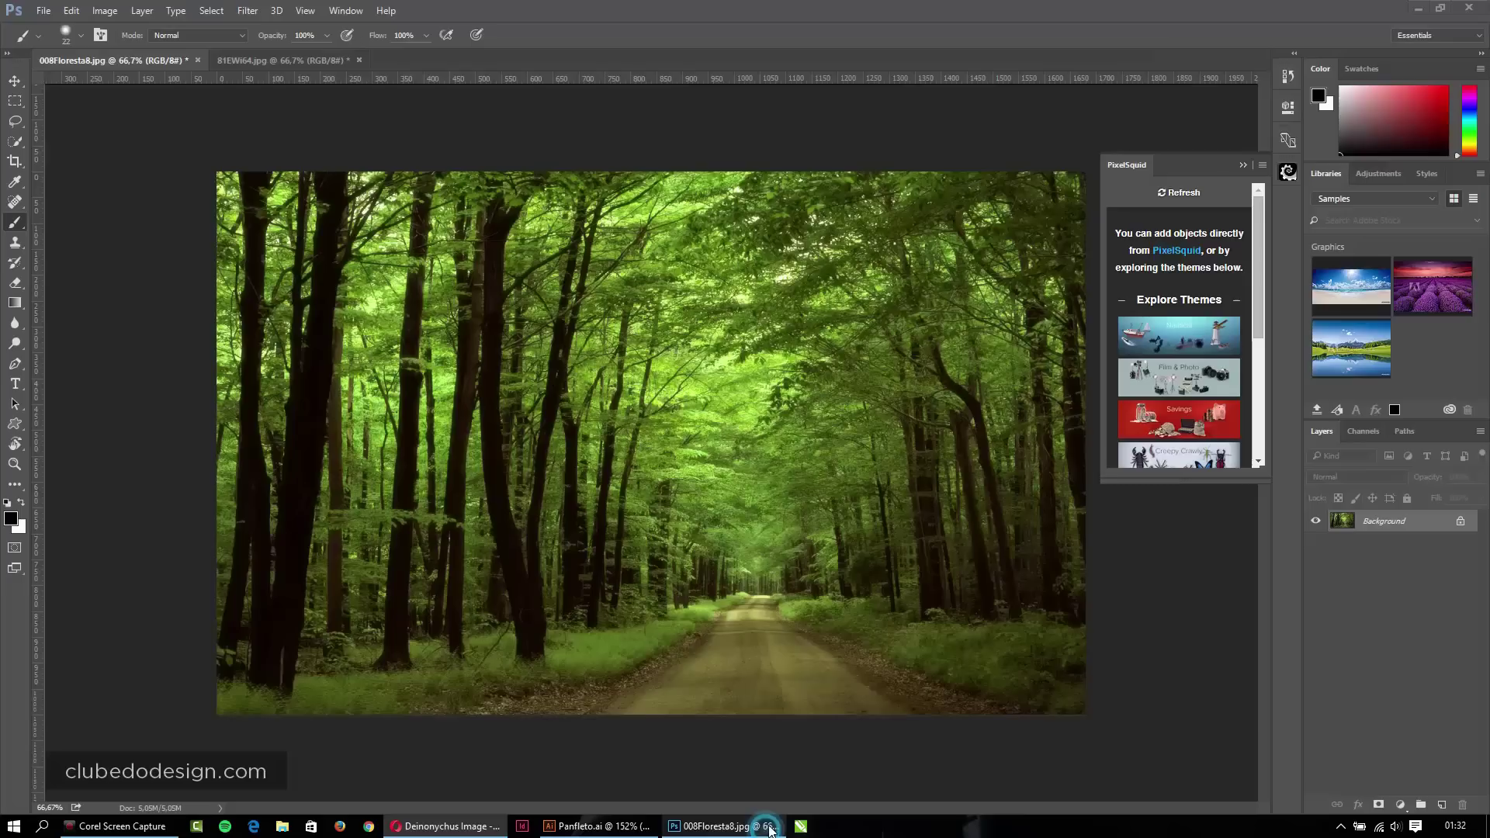
click(1187, 196)
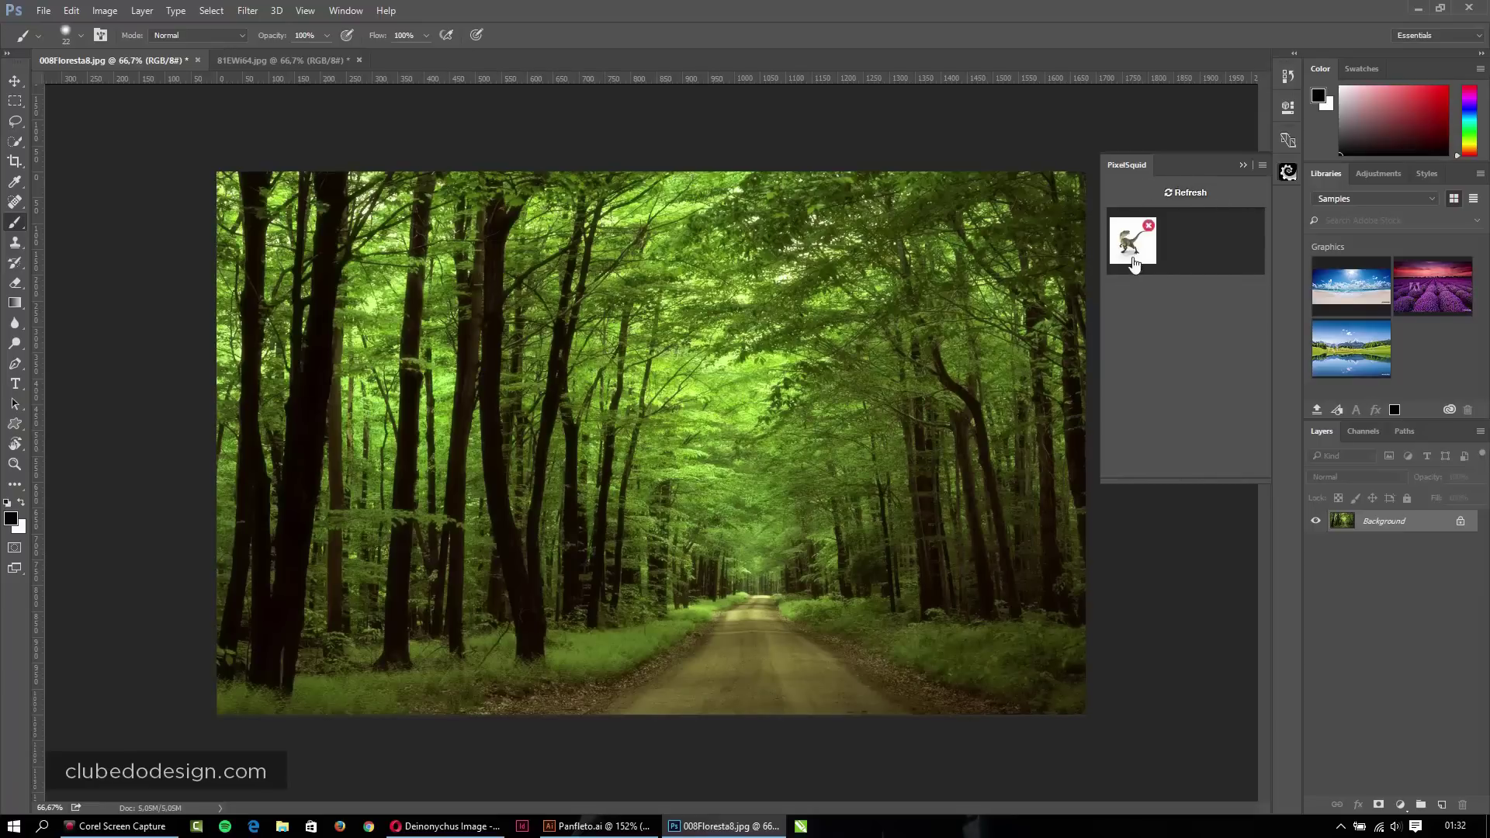
click(1132, 253)
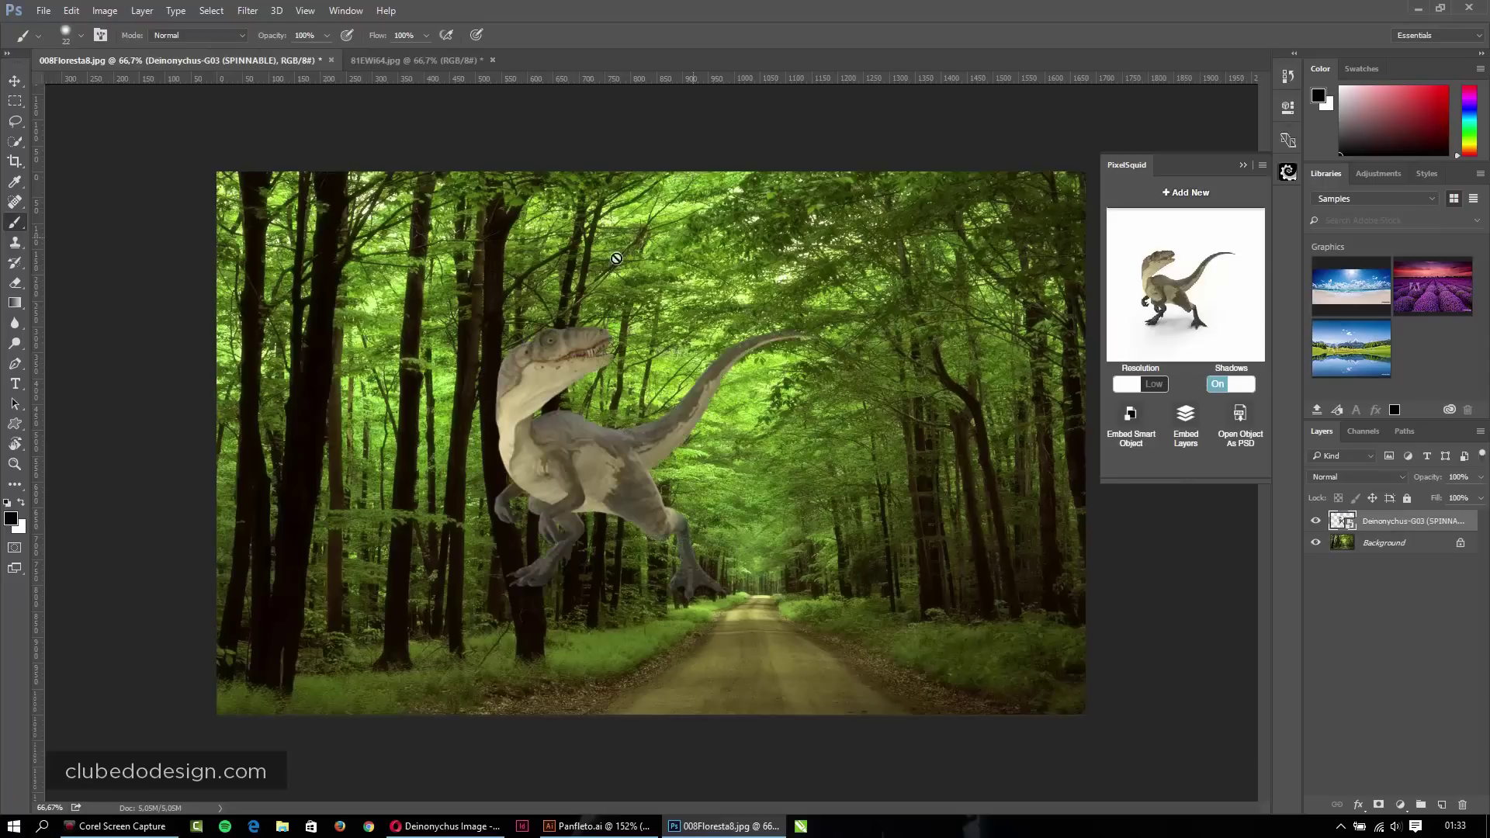
Move the Deinonychus onto the forest road, scale it down with Free Transform, and commit.
click(14, 81)
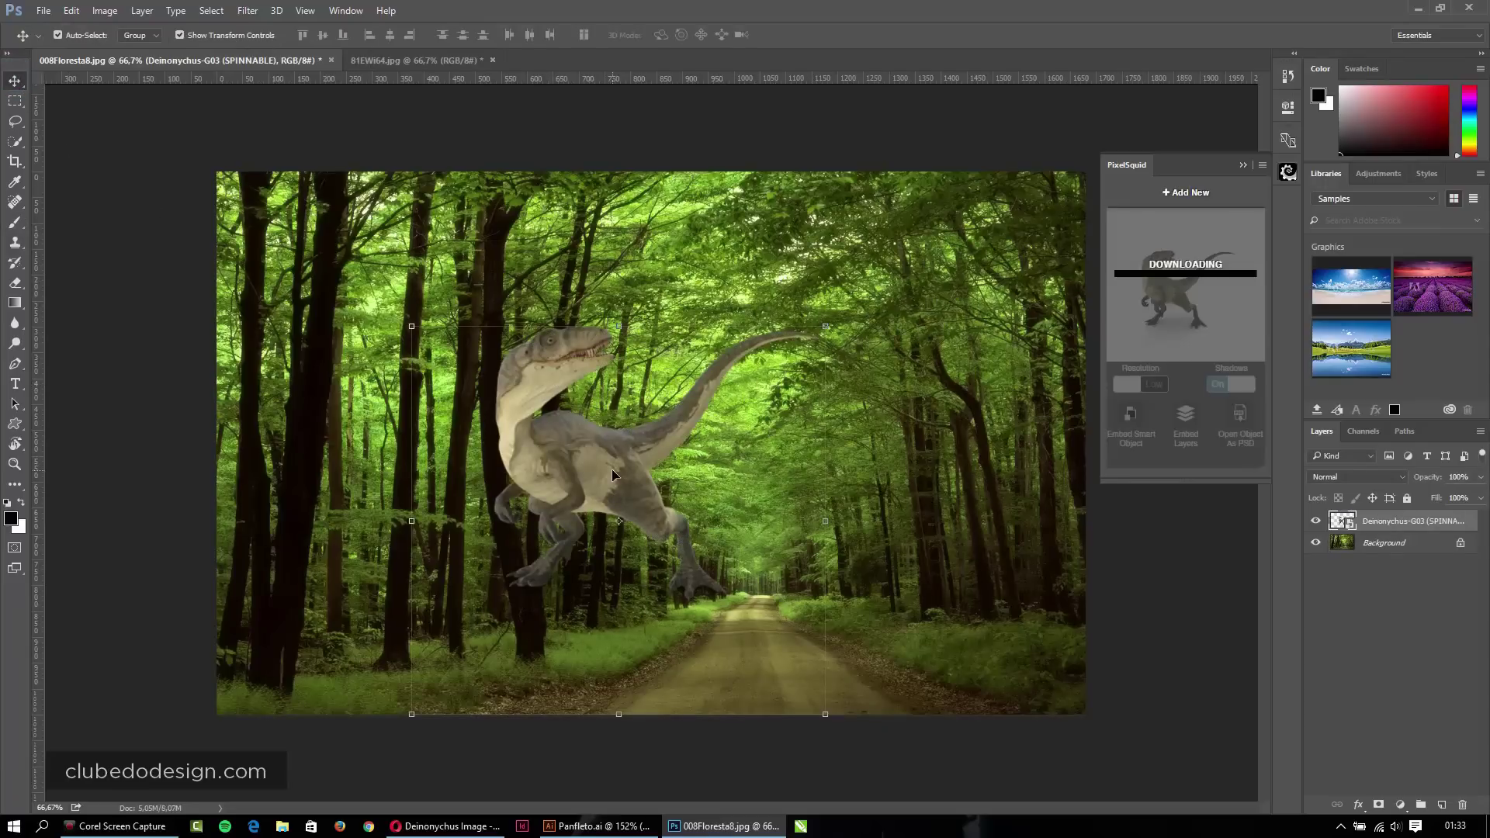
drag(613, 475, 746, 535)
mouse_move(766, 550)
mouse_down()
mouse_move(973, 432)
mouse_move(1043, 325)
mouse_up()
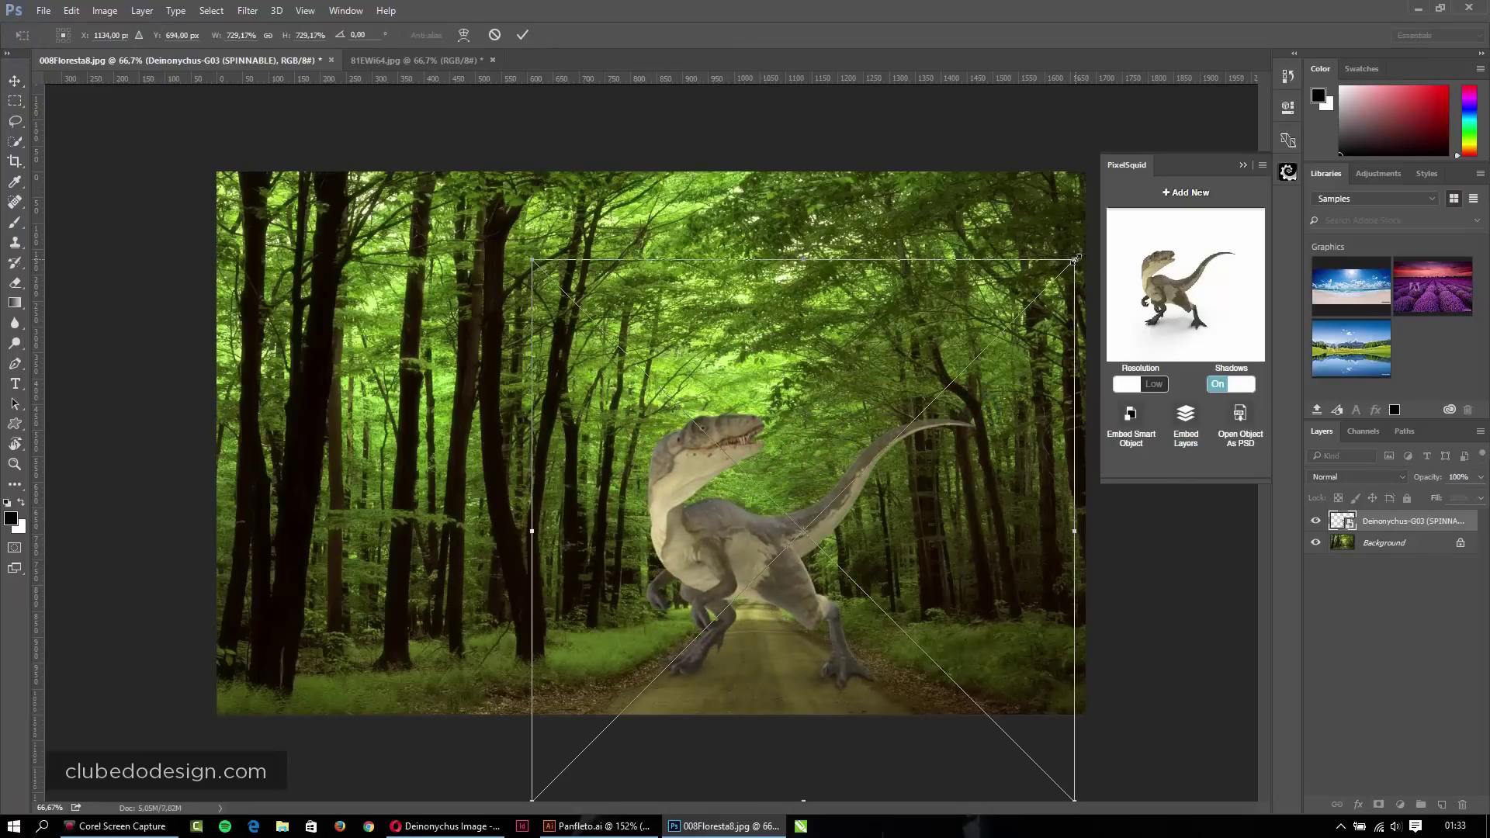
drag(1076, 259, 1058, 275)
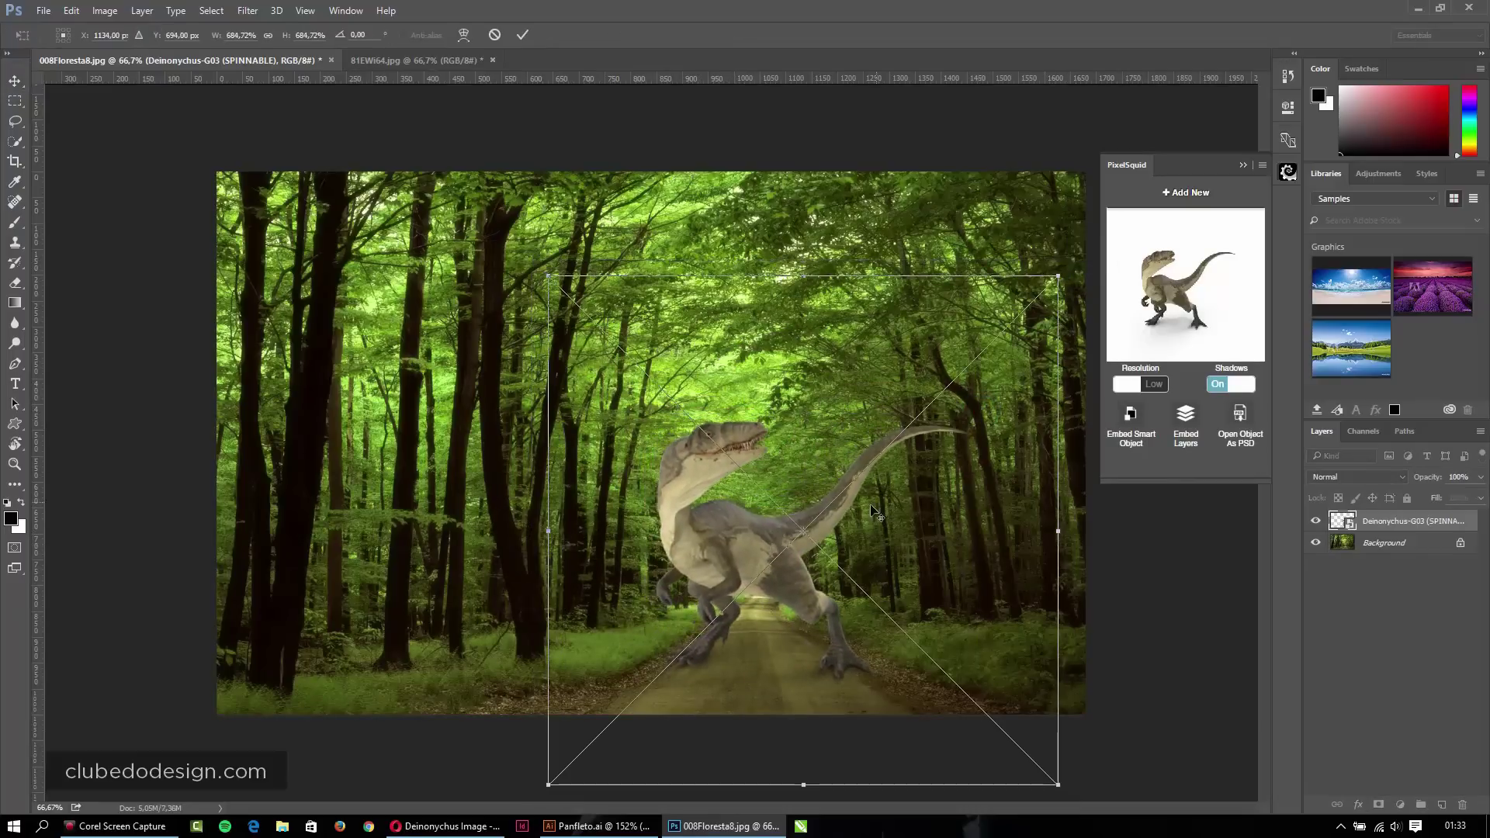
drag(788, 537, 785, 555)
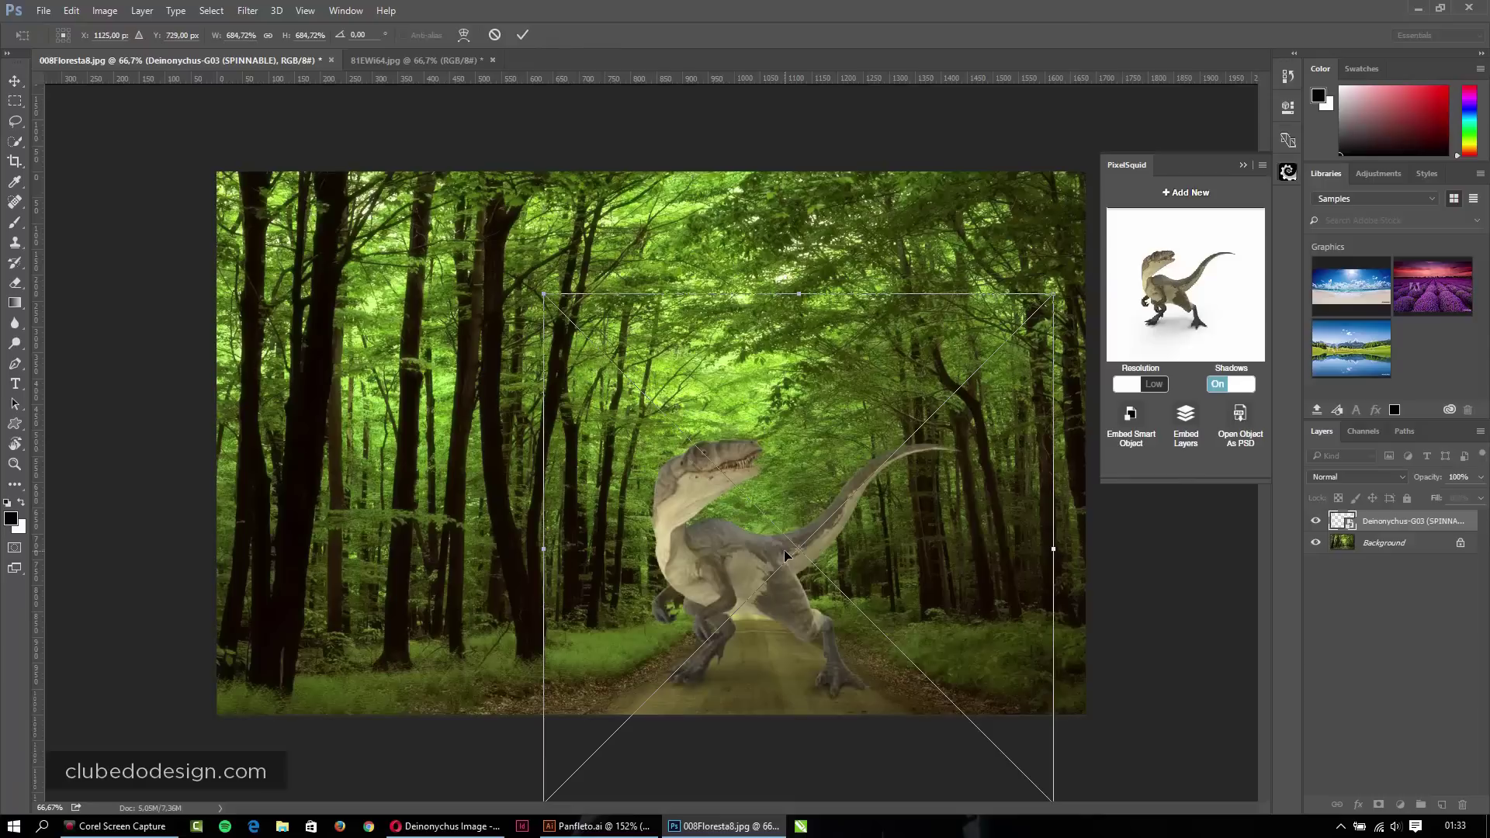
key(Return)
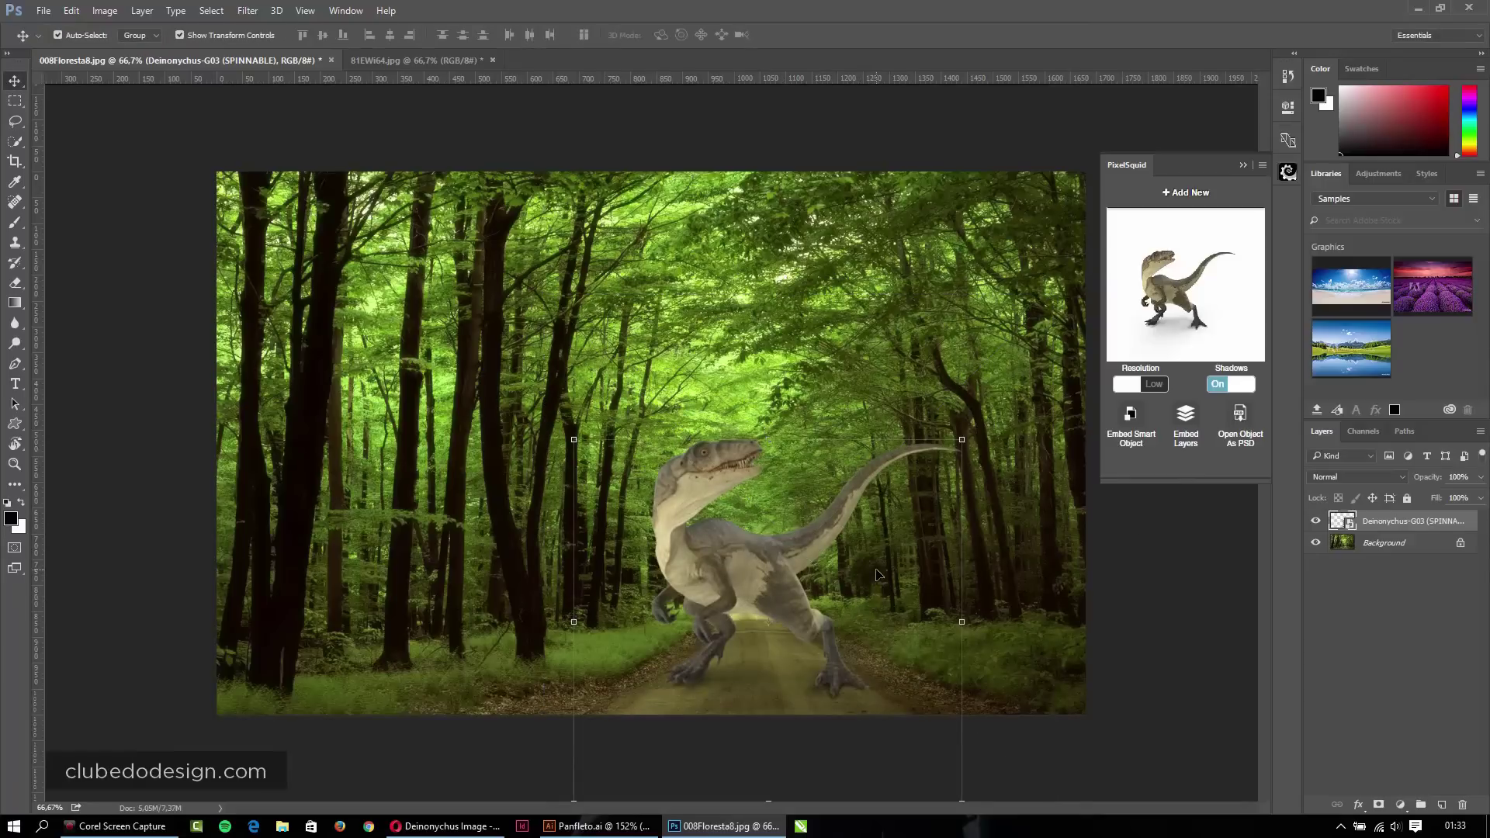
drag(1193, 303, 1186, 298)
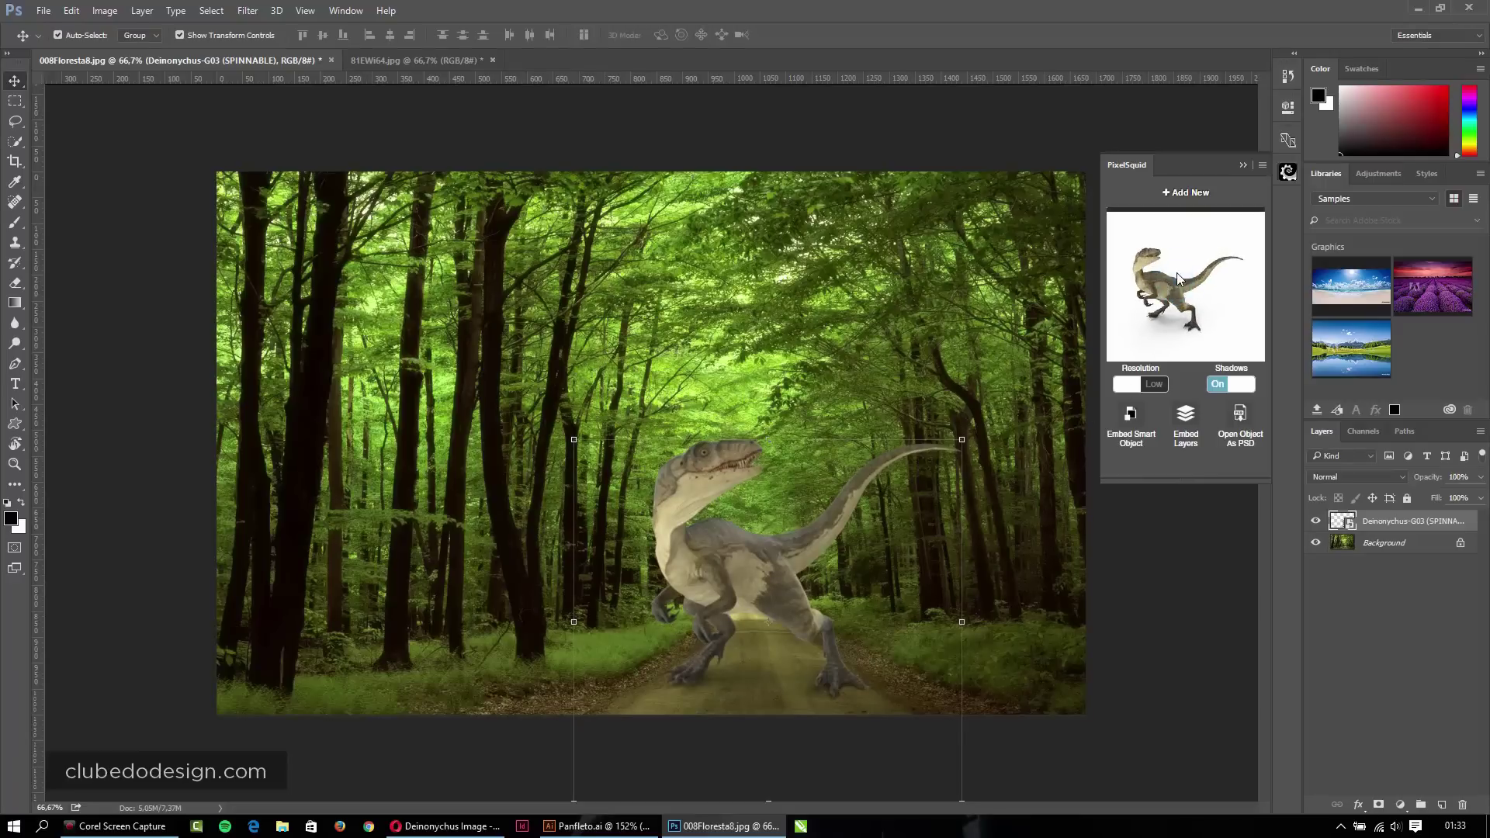
drag(1173, 292, 1180, 292)
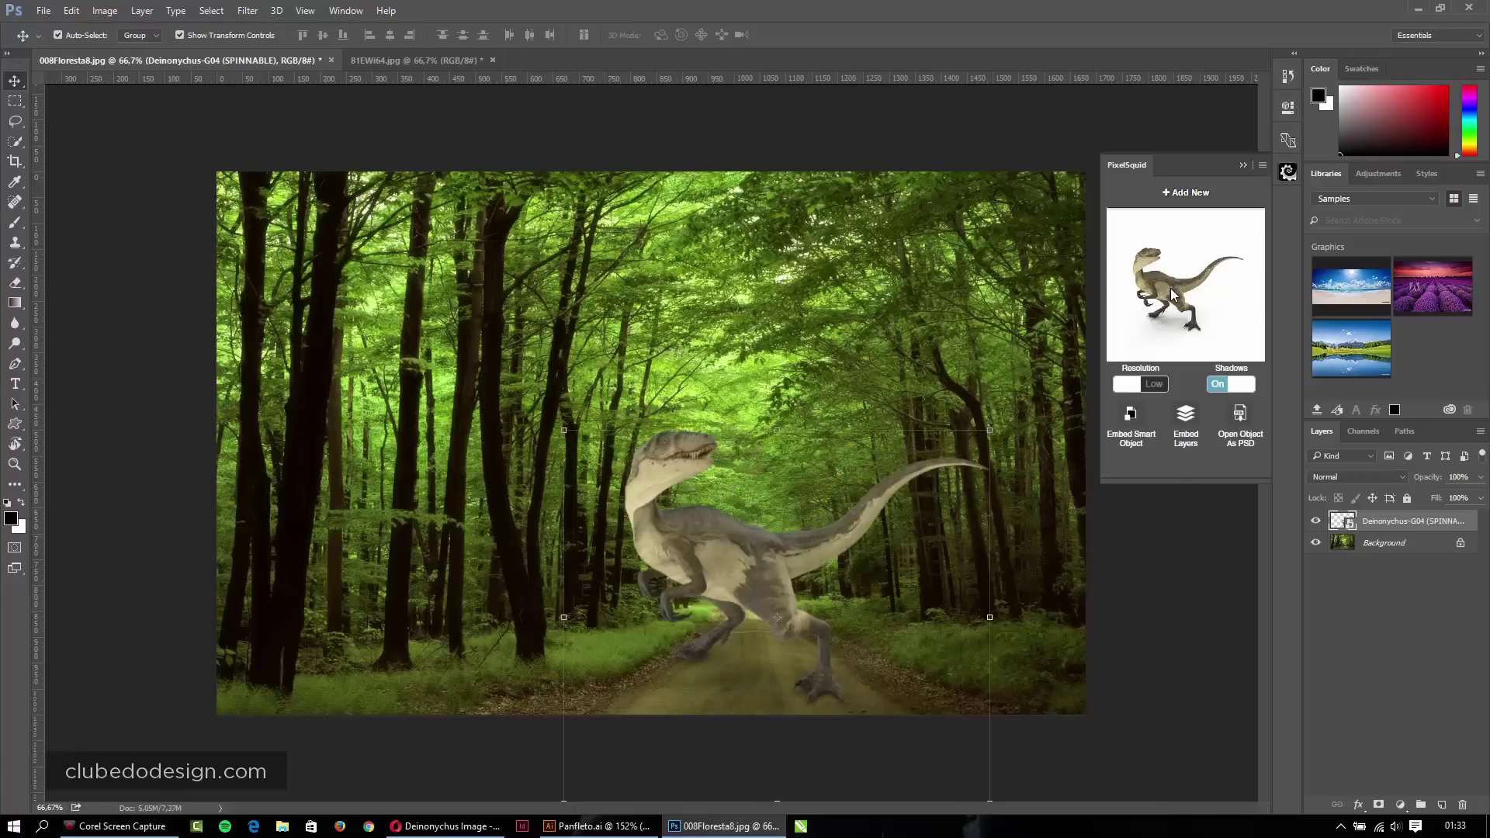
drag(1174, 287, 1157, 303)
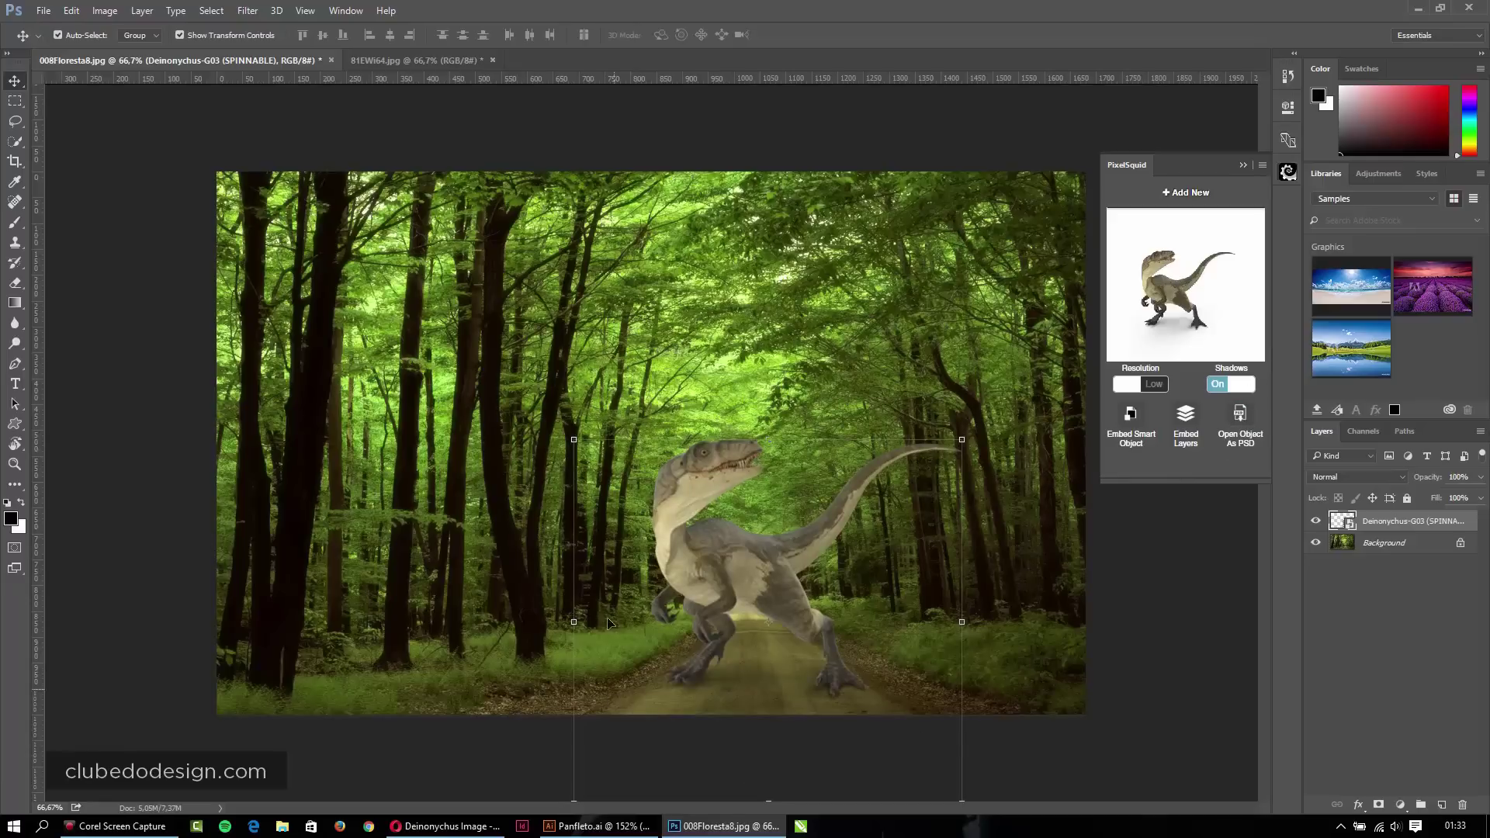
Add a Curves adjustment clipped to the Deinonychus layer and reshape the curve to lift its lower section.
click(1179, 621)
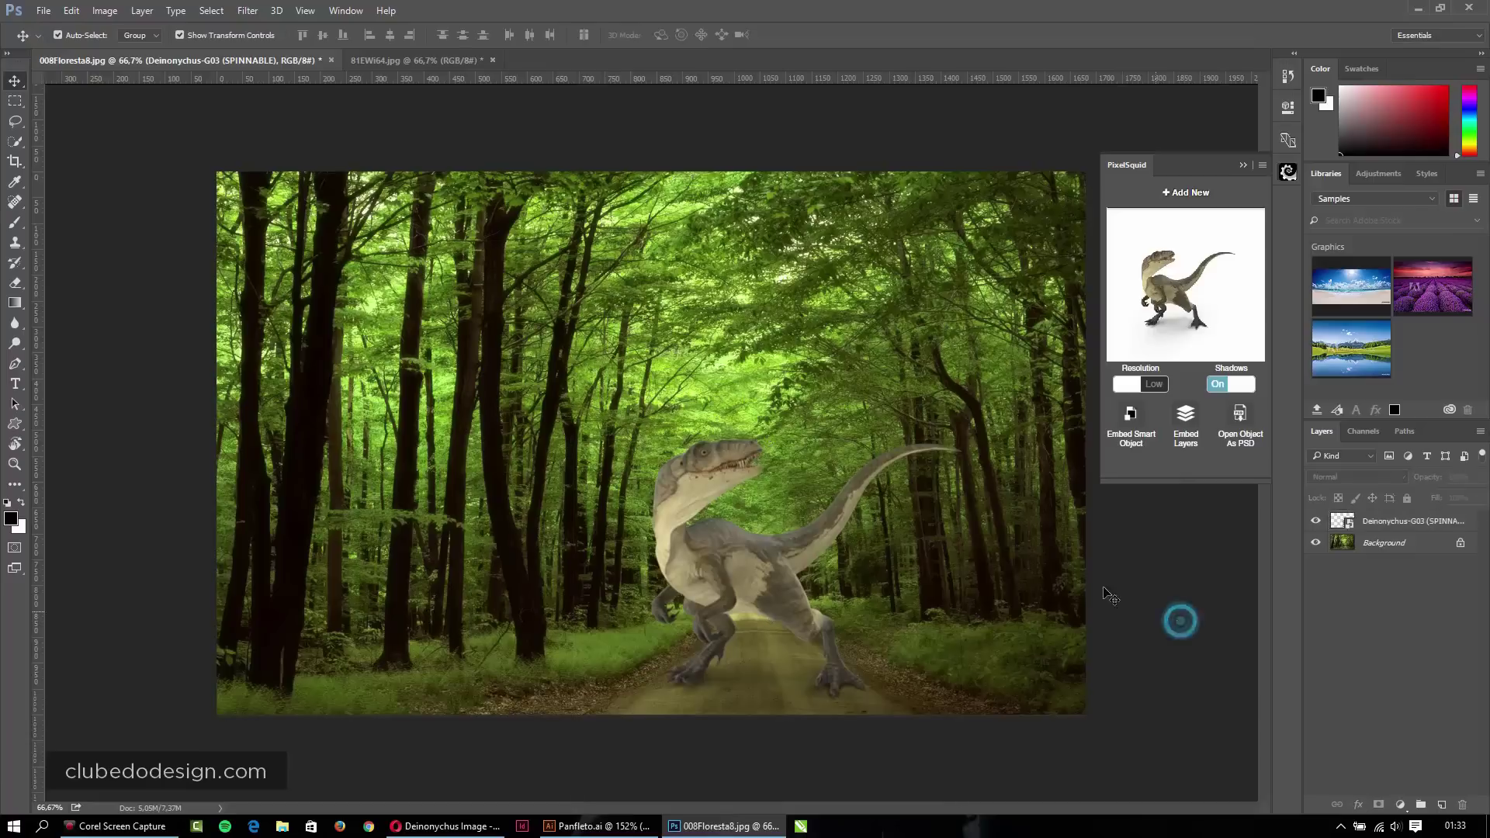
click(1389, 521)
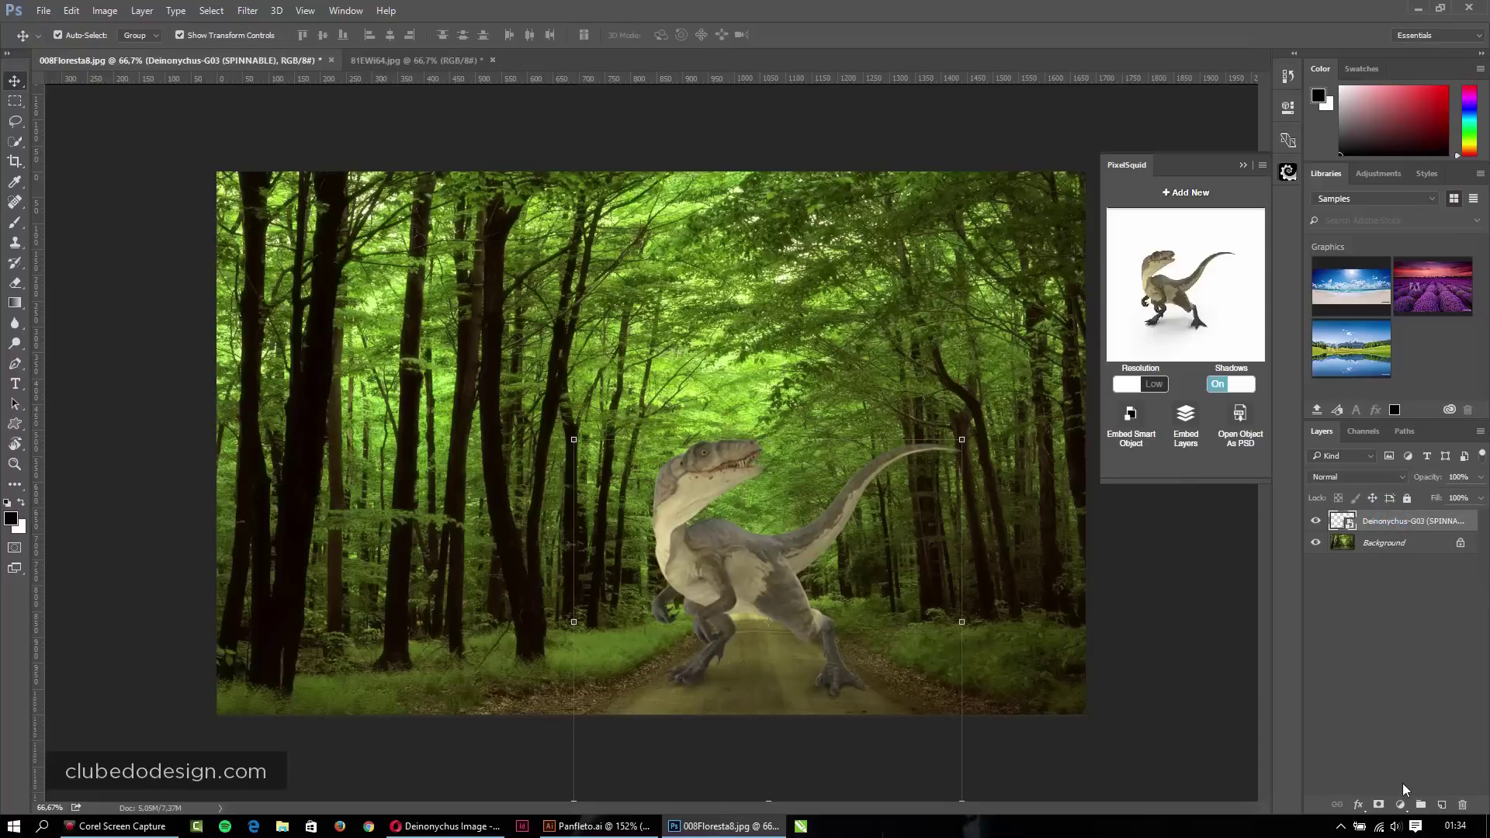
click(1401, 805)
click(1374, 557)
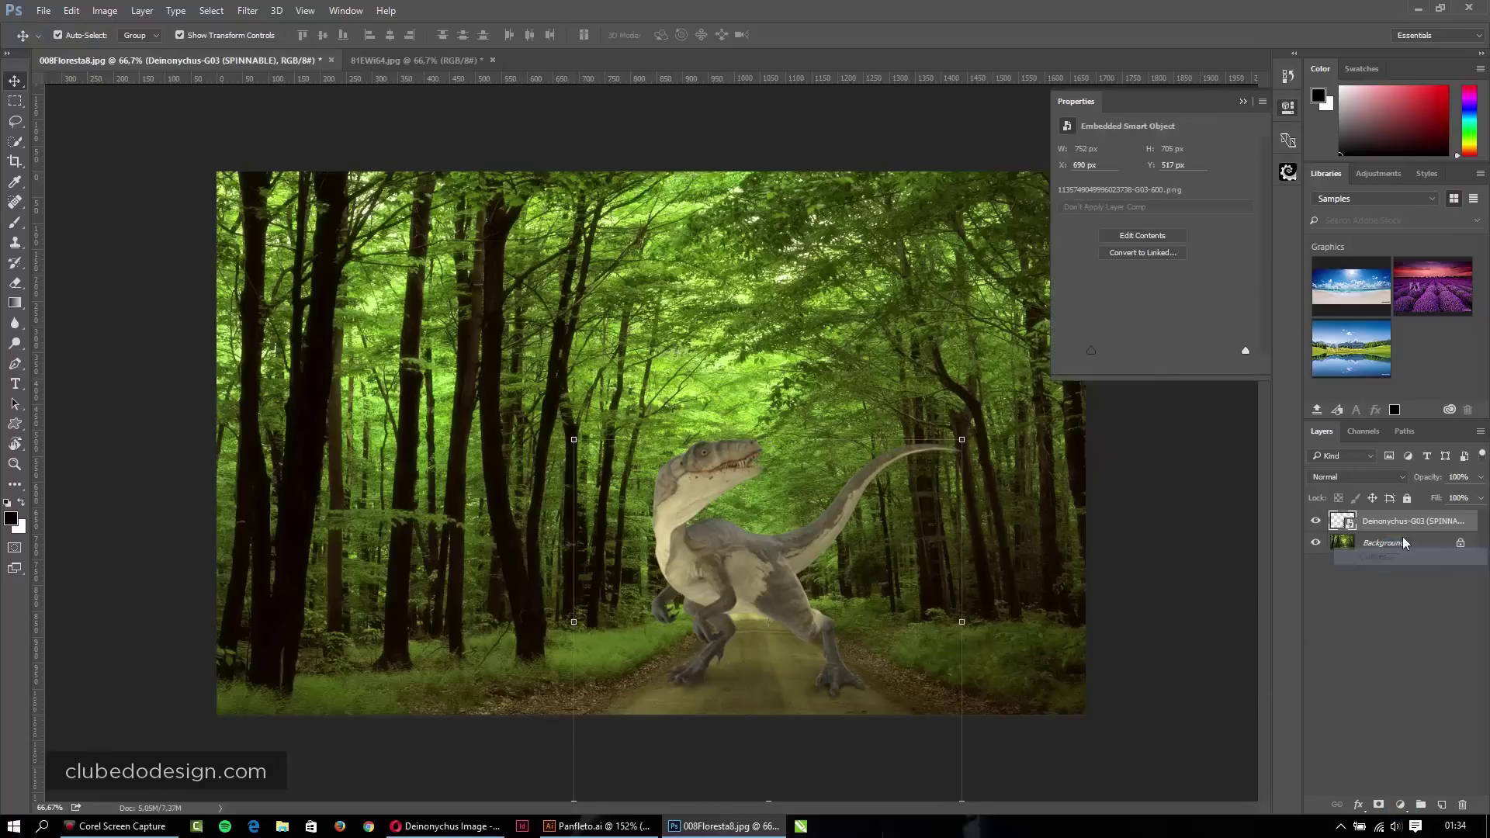
mouse_move(1175, 257)
mouse_down()
mouse_move(1174, 234)
mouse_move(1153, 295)
mouse_up()
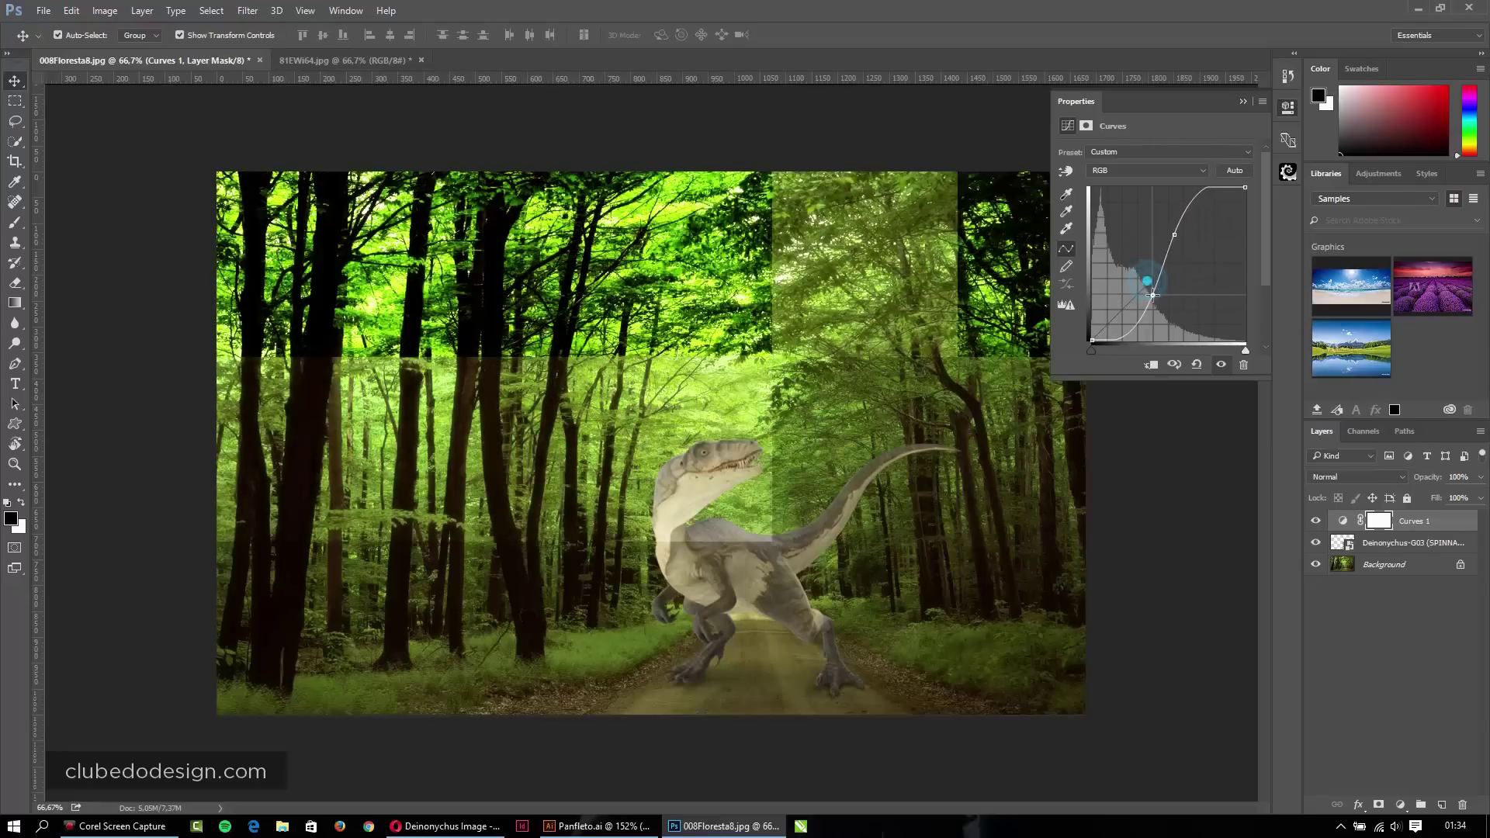
alt+click(1406, 532)
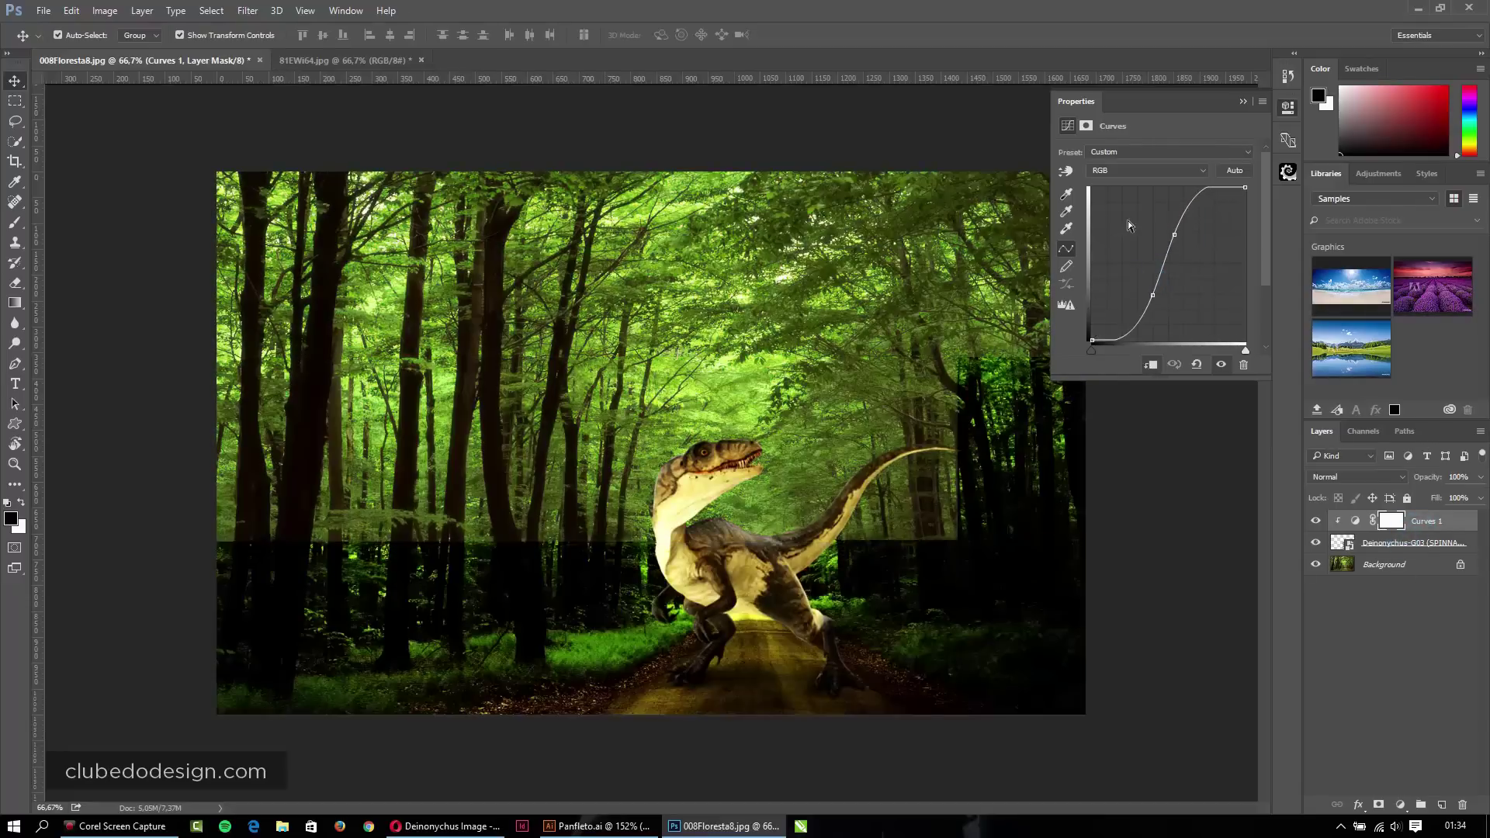
drag(1176, 237, 1186, 242)
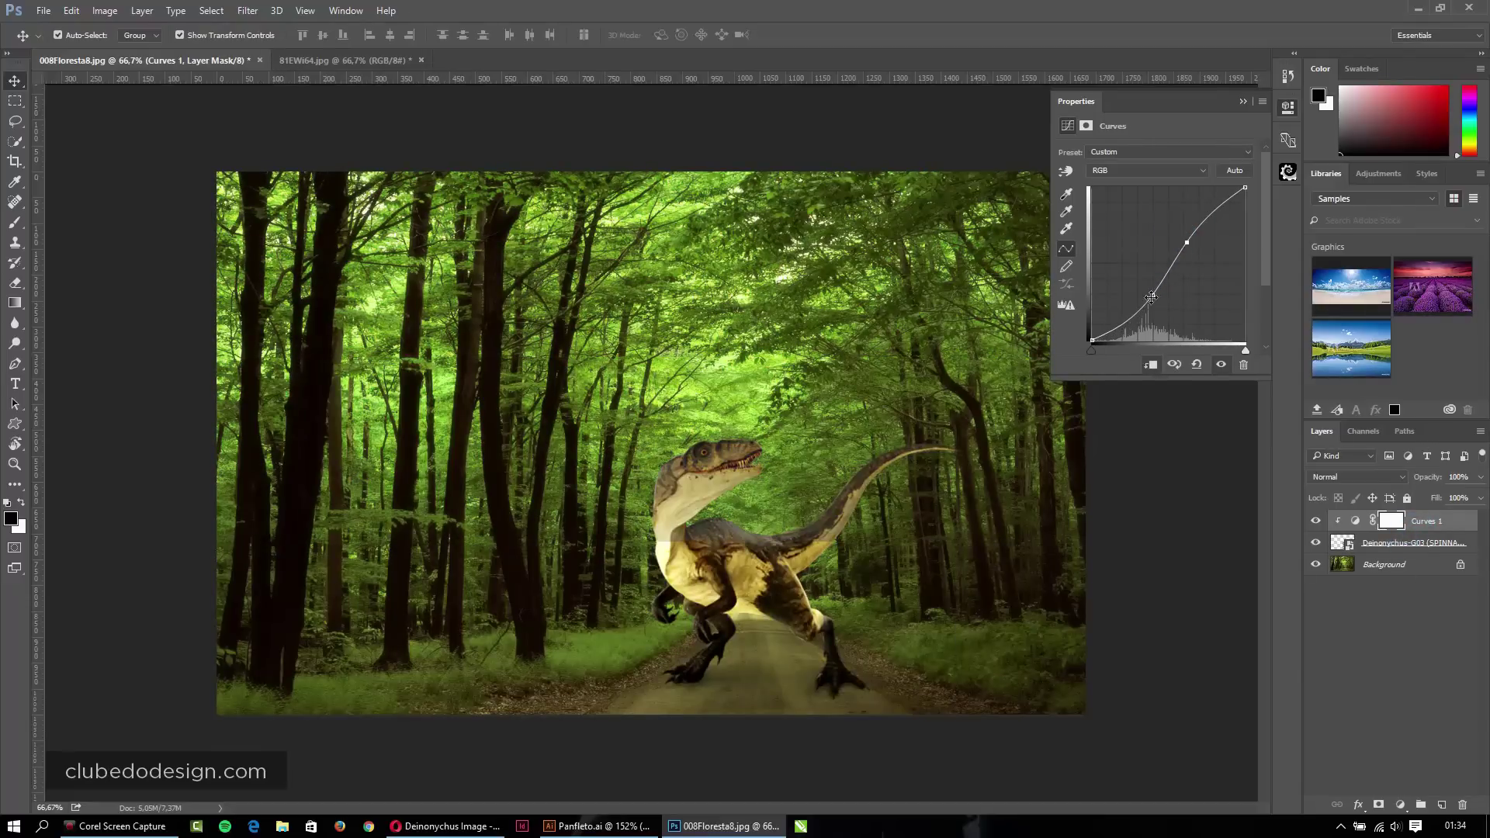
click(1154, 293)
drag(1154, 293, 1152, 285)
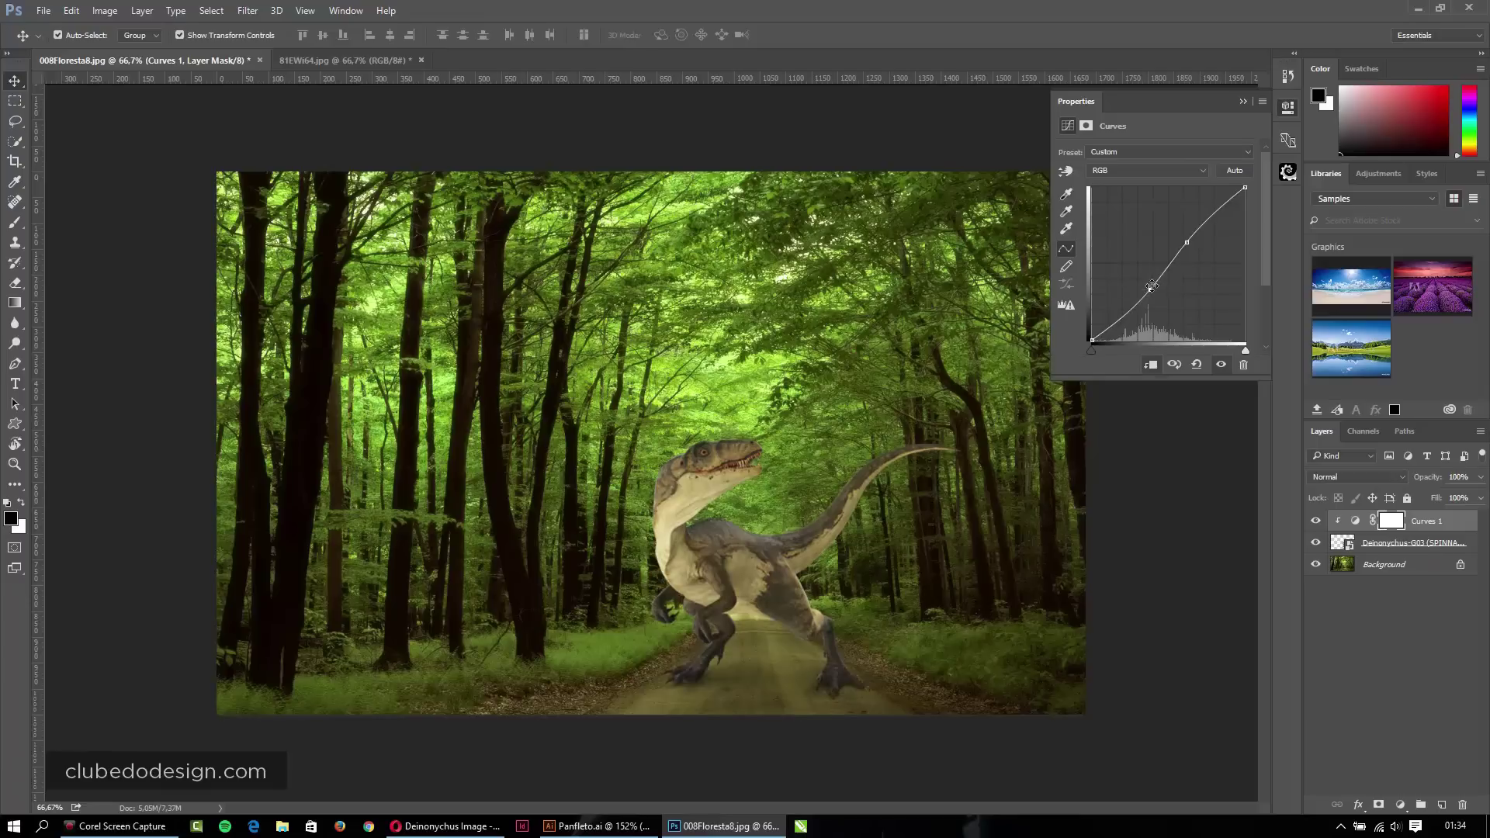
click(1436, 522)
Add an Exposure adjustment at -1.17 with gamma 0.83, clipped to the dinosaur.
click(1401, 805)
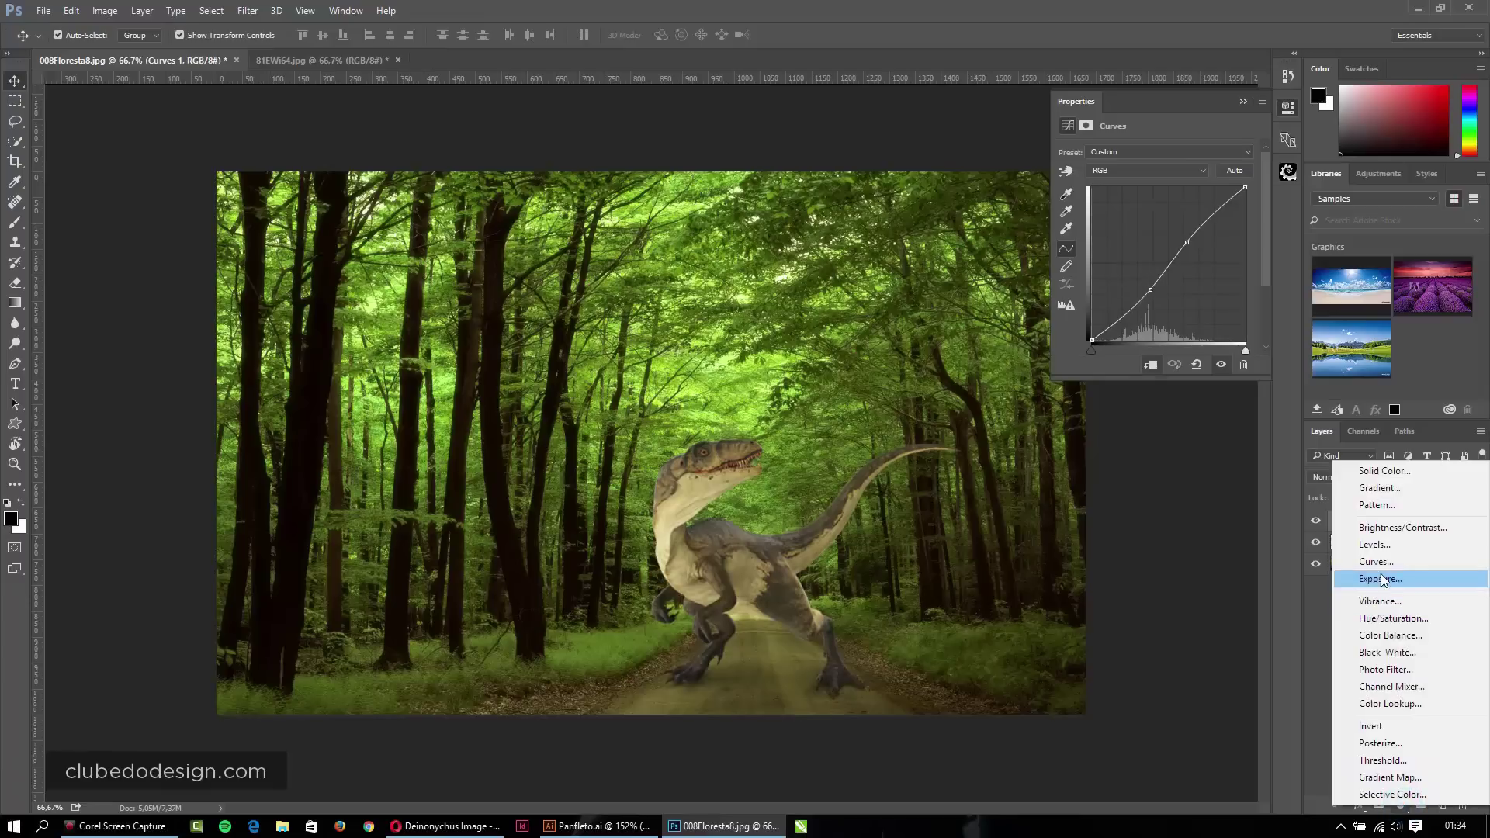
click(1389, 579)
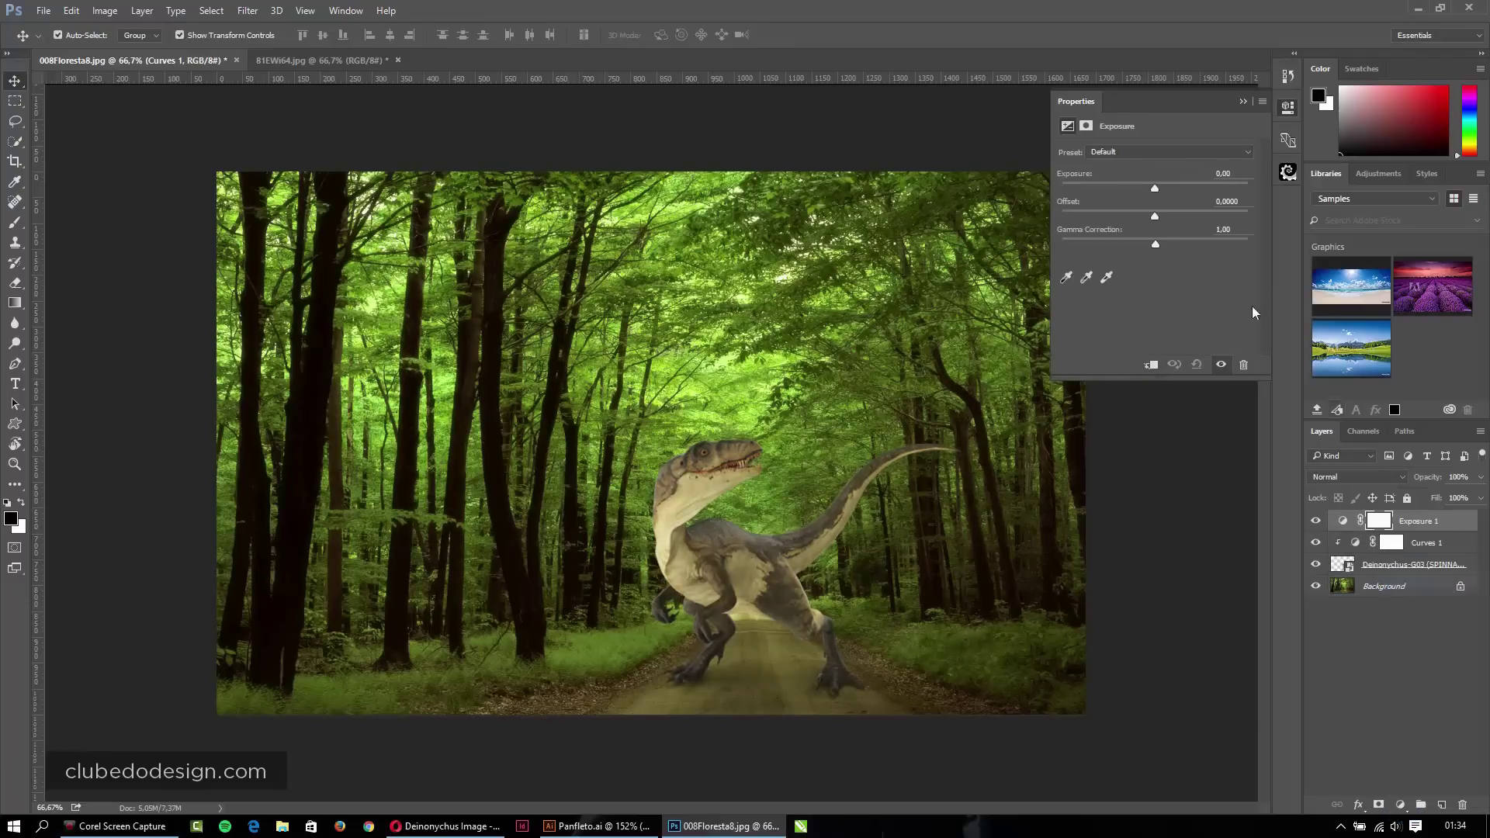
click(1139, 188)
click(1167, 242)
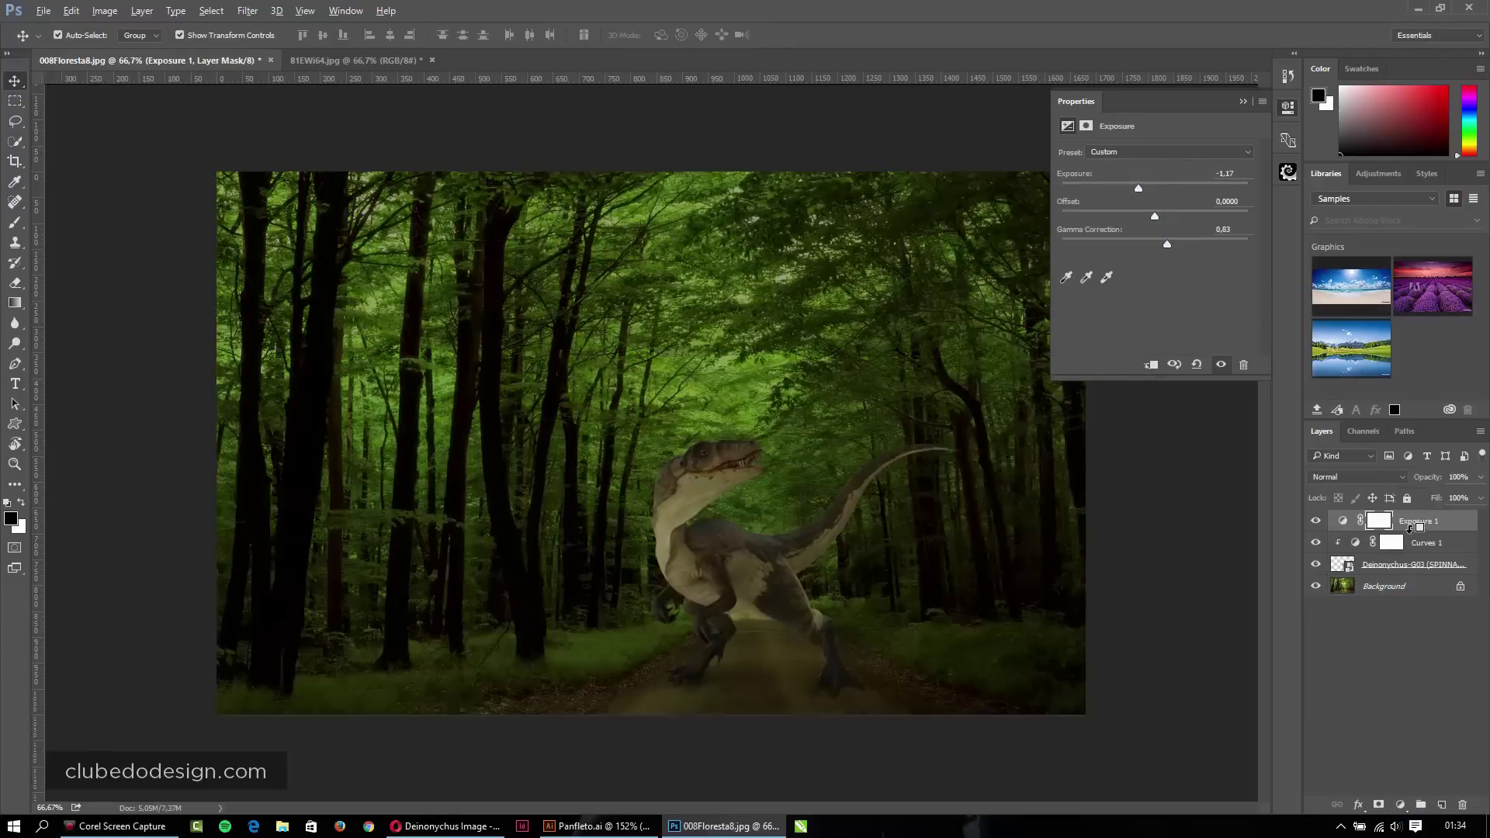
alt+click(1410, 531)
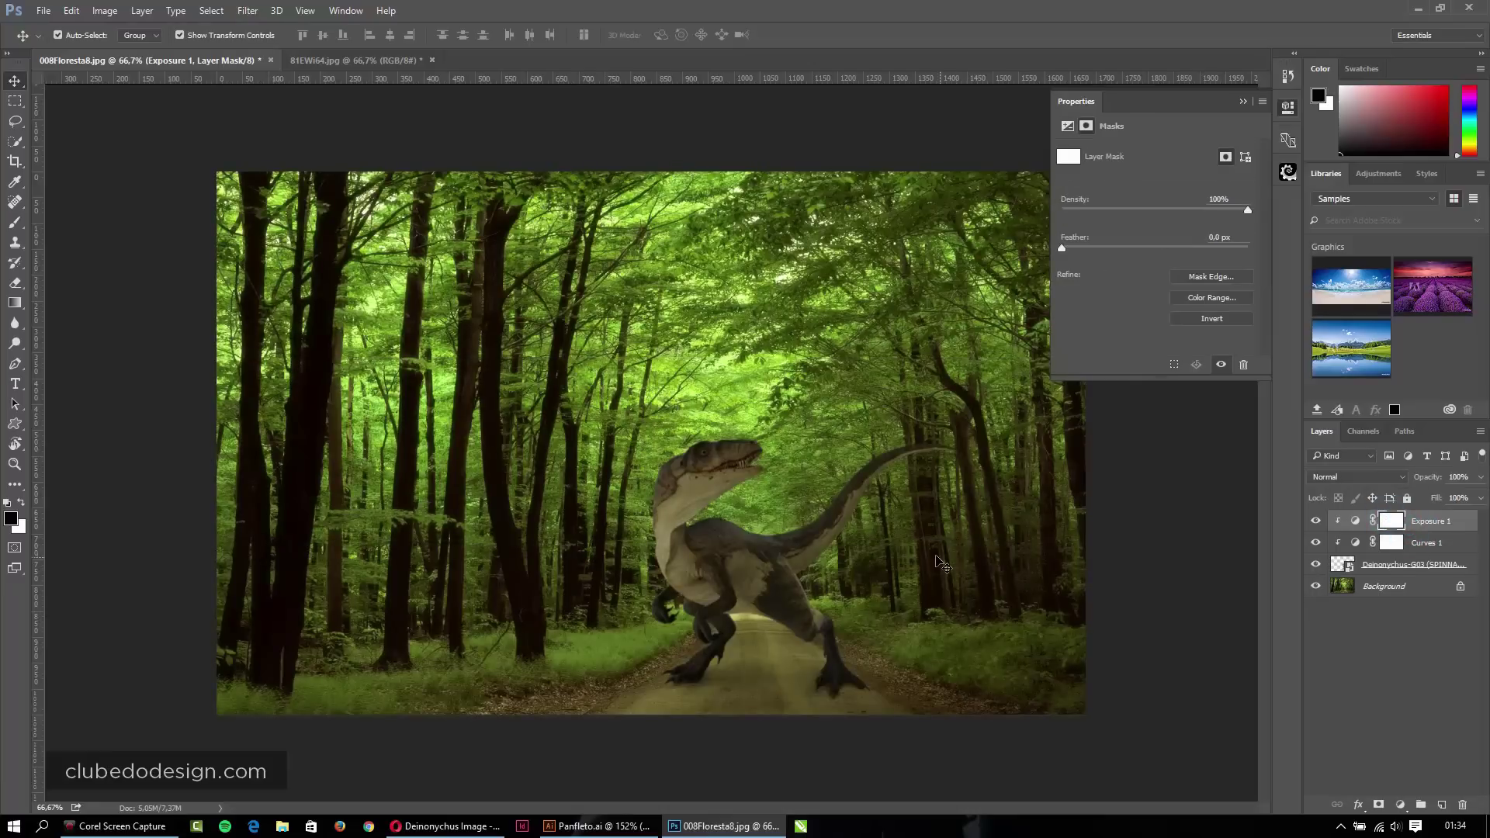
With a soft 50 px brush, paint the Exposure 1 mask over the dinosaur's head.
key(b)
scroll(732, 475, up, 3)
scroll(732, 474, up, 2)
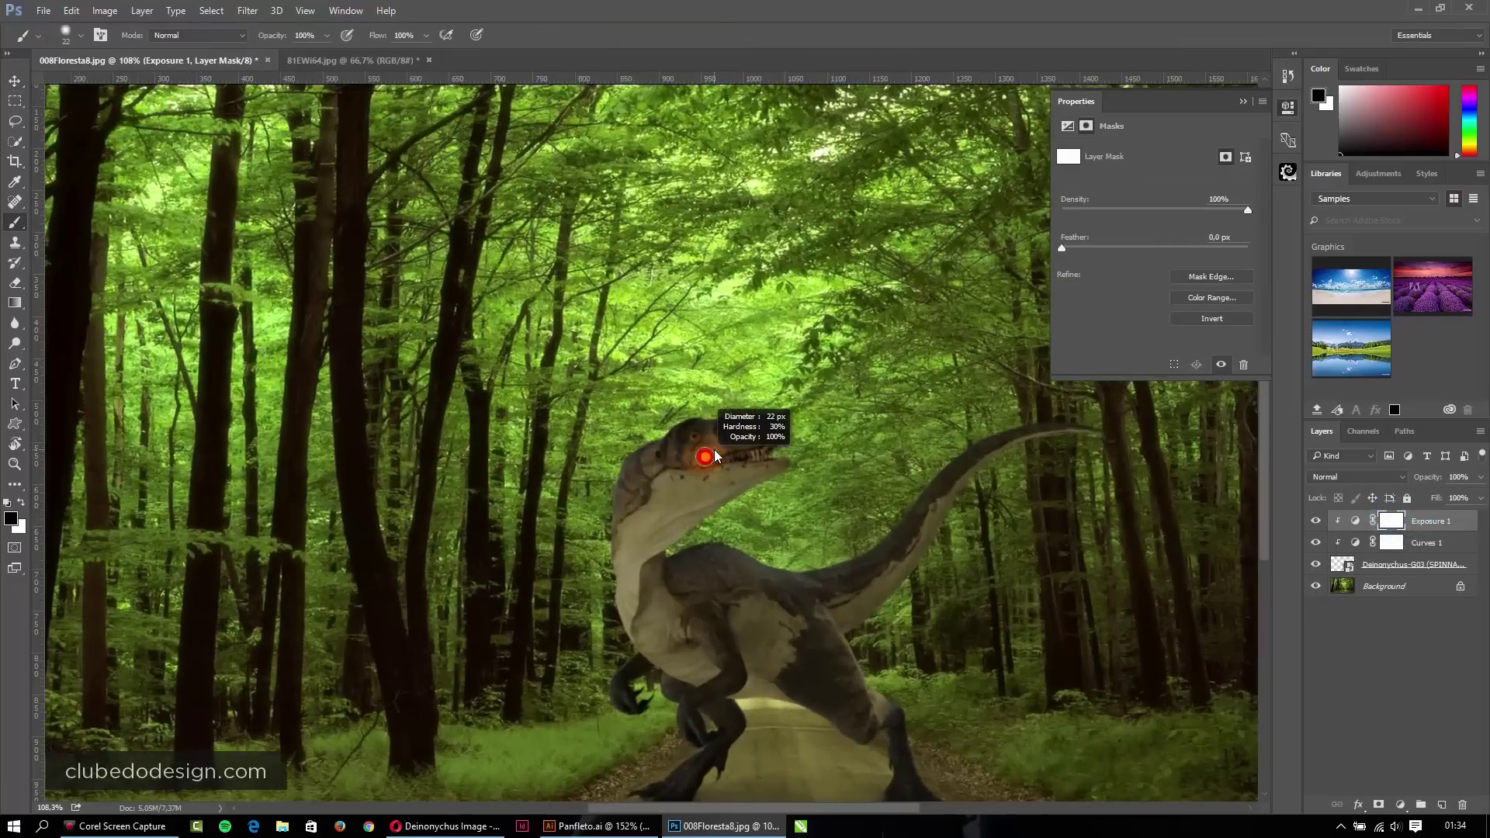
drag(714, 456, 719, 454)
mouse_move(724, 393)
mouse_down()
mouse_move(768, 375)
mouse_move(747, 374)
mouse_up()
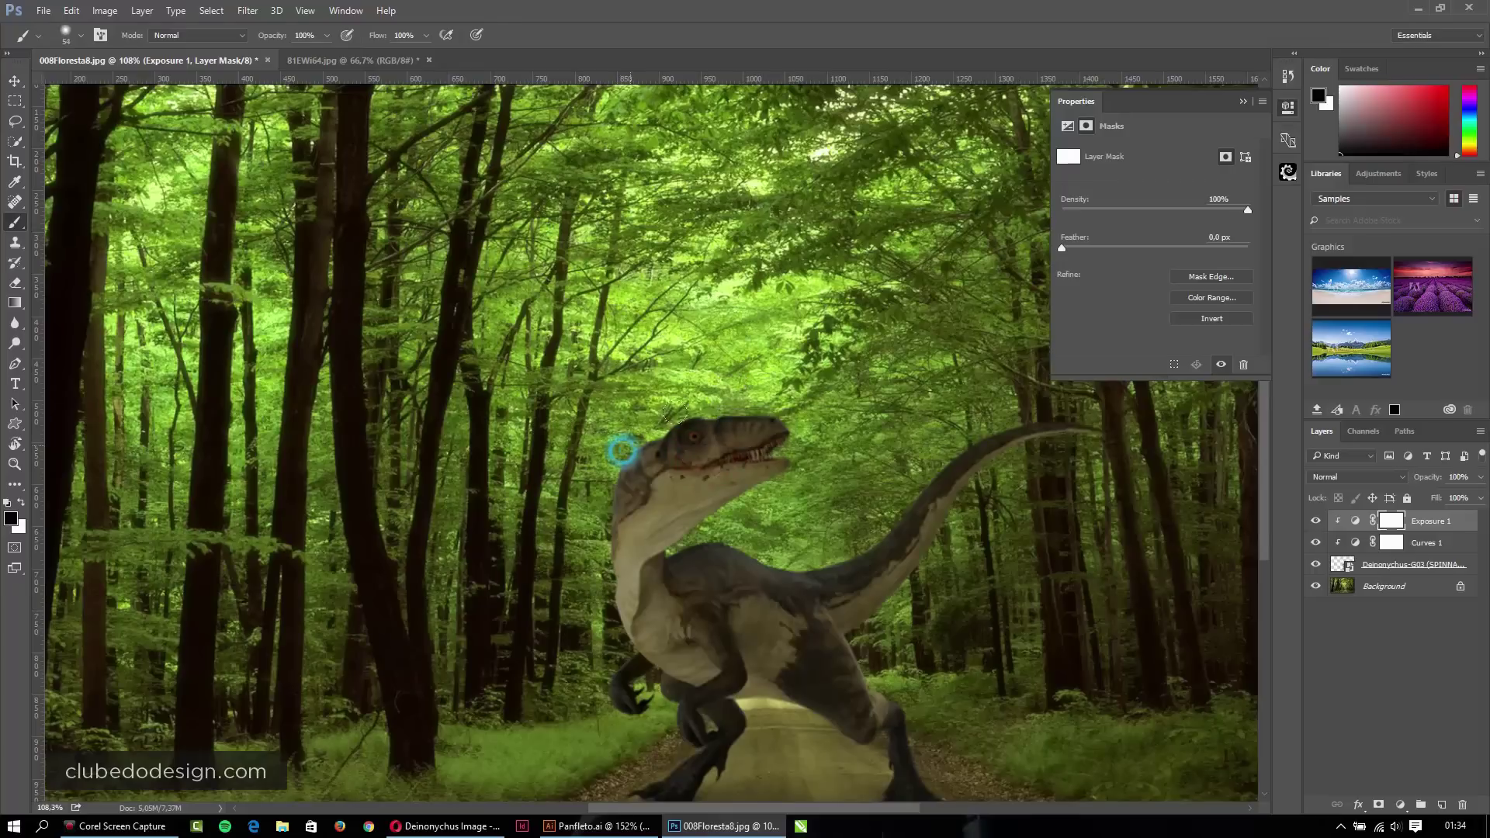
mouse_move(619, 450)
mouse_down()
mouse_move(698, 419)
mouse_move(781, 423)
mouse_up()
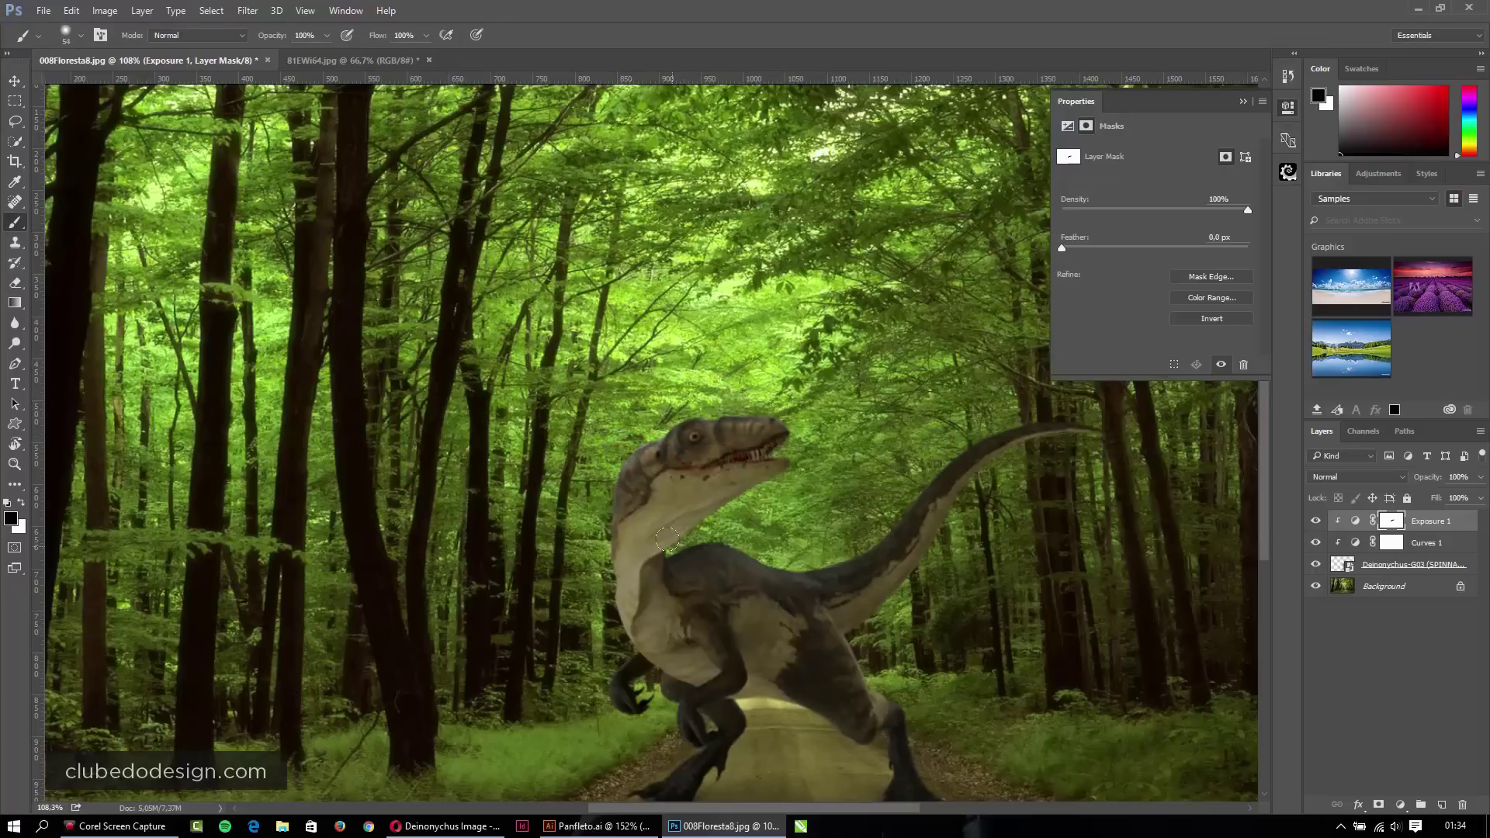
Paint the mask along the tail and back with a 26 px brush, then zoom in on the head.
mouse_move(667, 538)
mouse_down()
mouse_move(734, 549)
mouse_move(714, 539)
mouse_up()
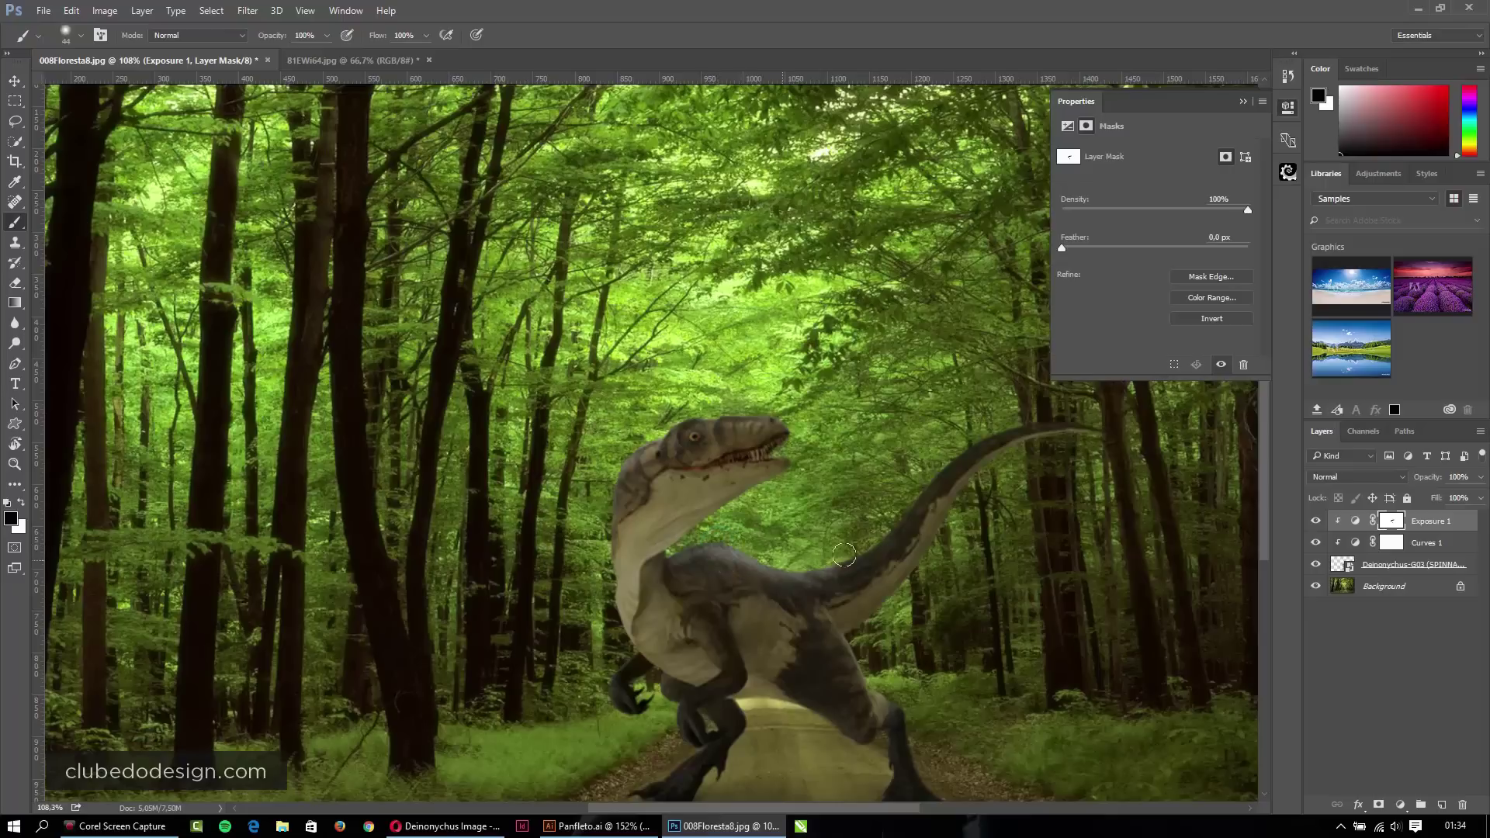
mouse_move(962, 438)
mouse_down()
mouse_move(725, 543)
mouse_move(954, 443)
mouse_up()
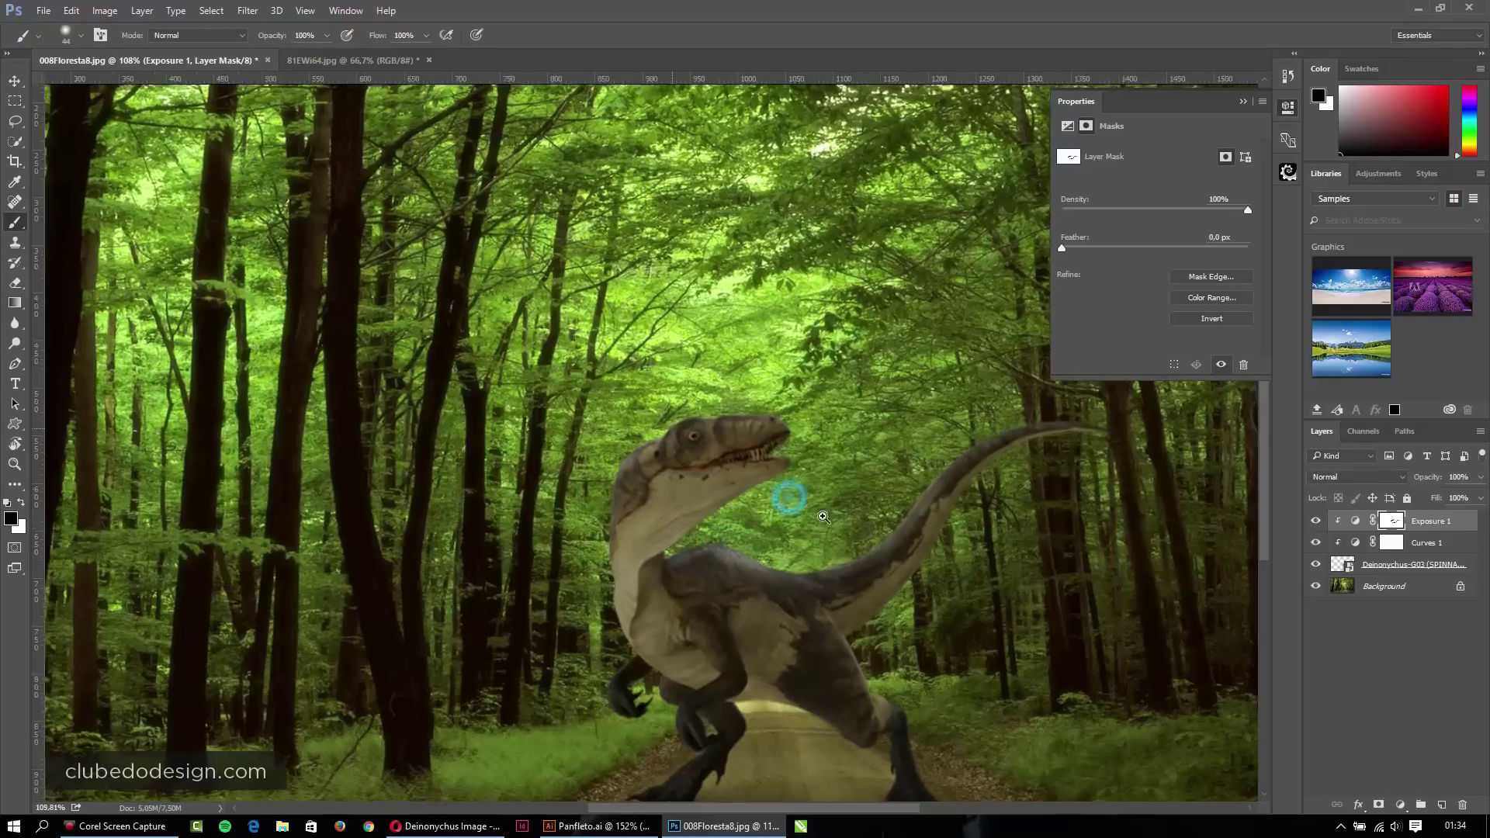
drag(814, 494, 857, 538)
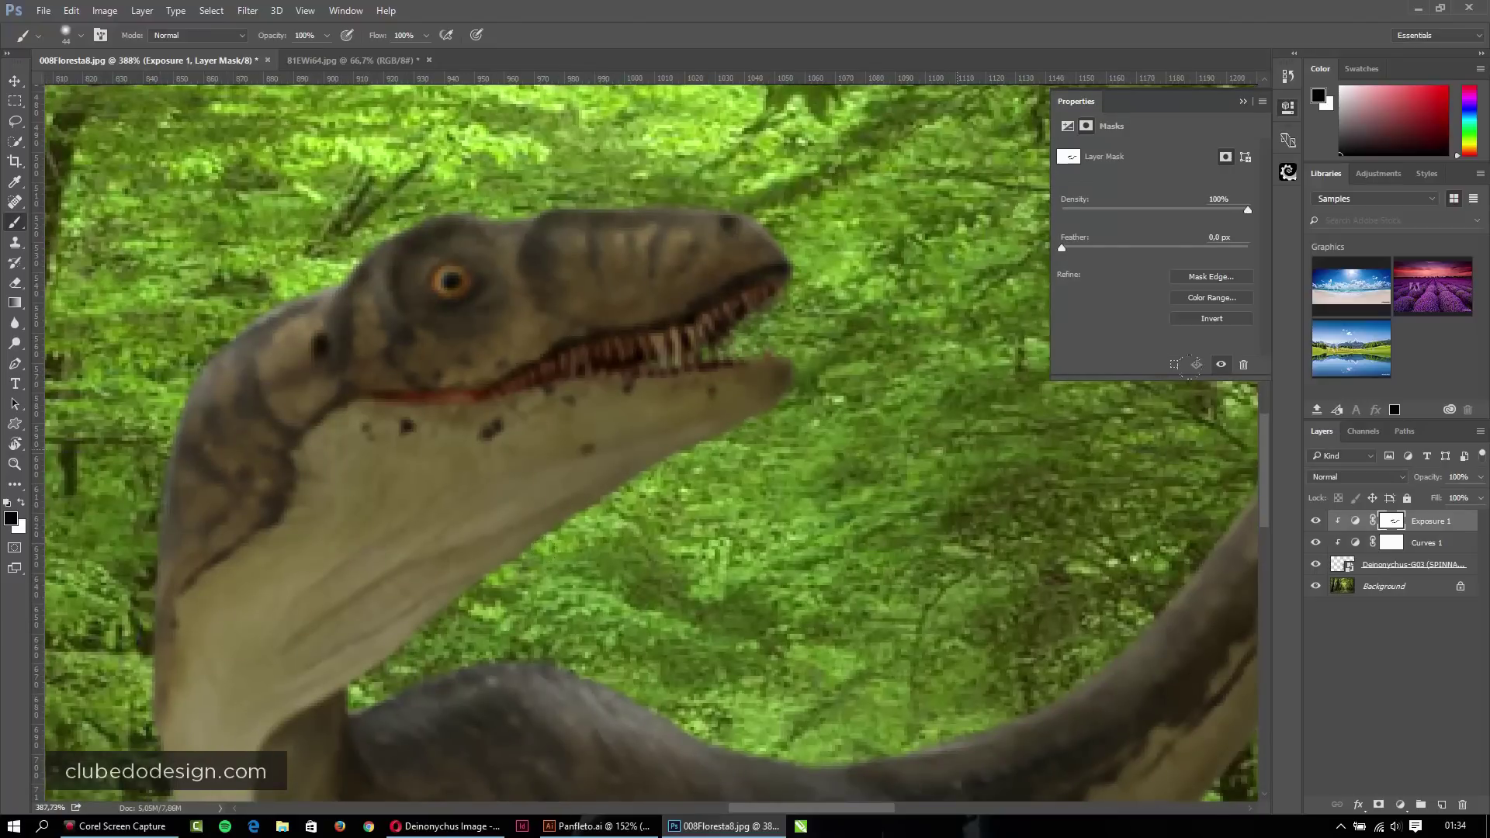
click(1288, 172)
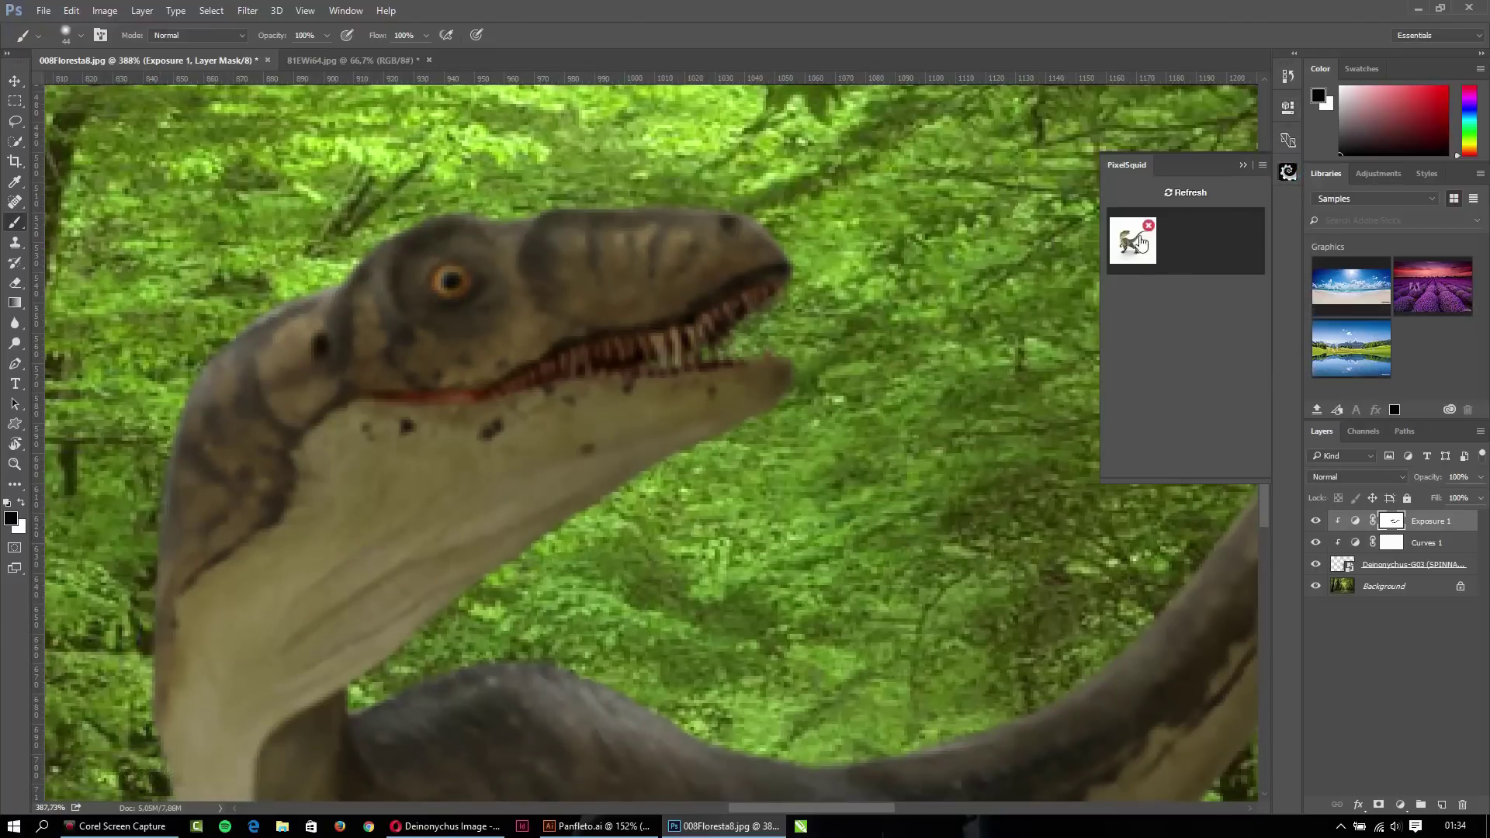
Select the Deinonychus layer, zoom out to 50%, and switch to the 81EWi64.jpg document.
click(1338, 565)
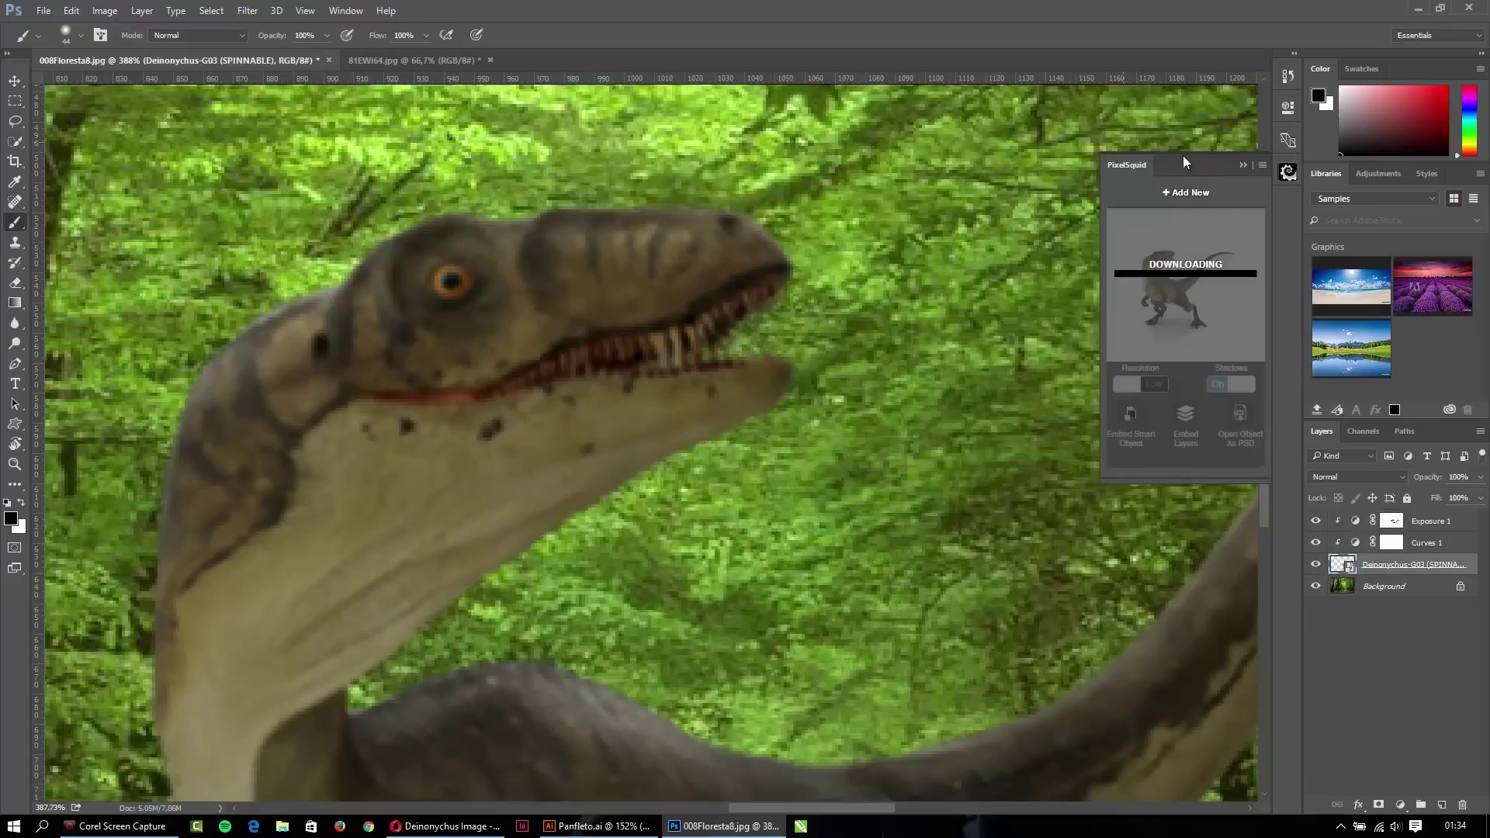
key(ctrl+0)
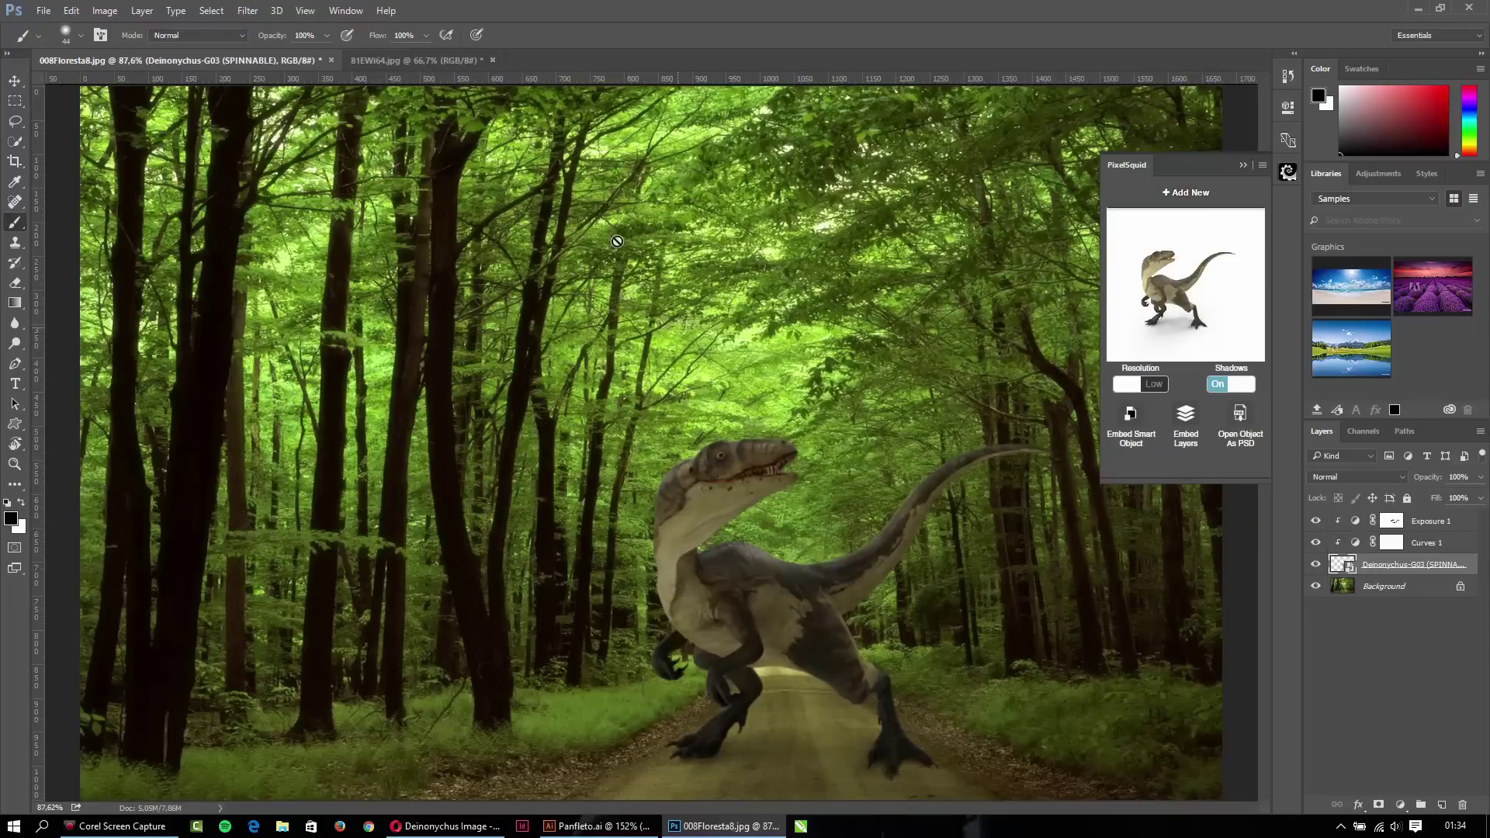
key(ctrl+minus)
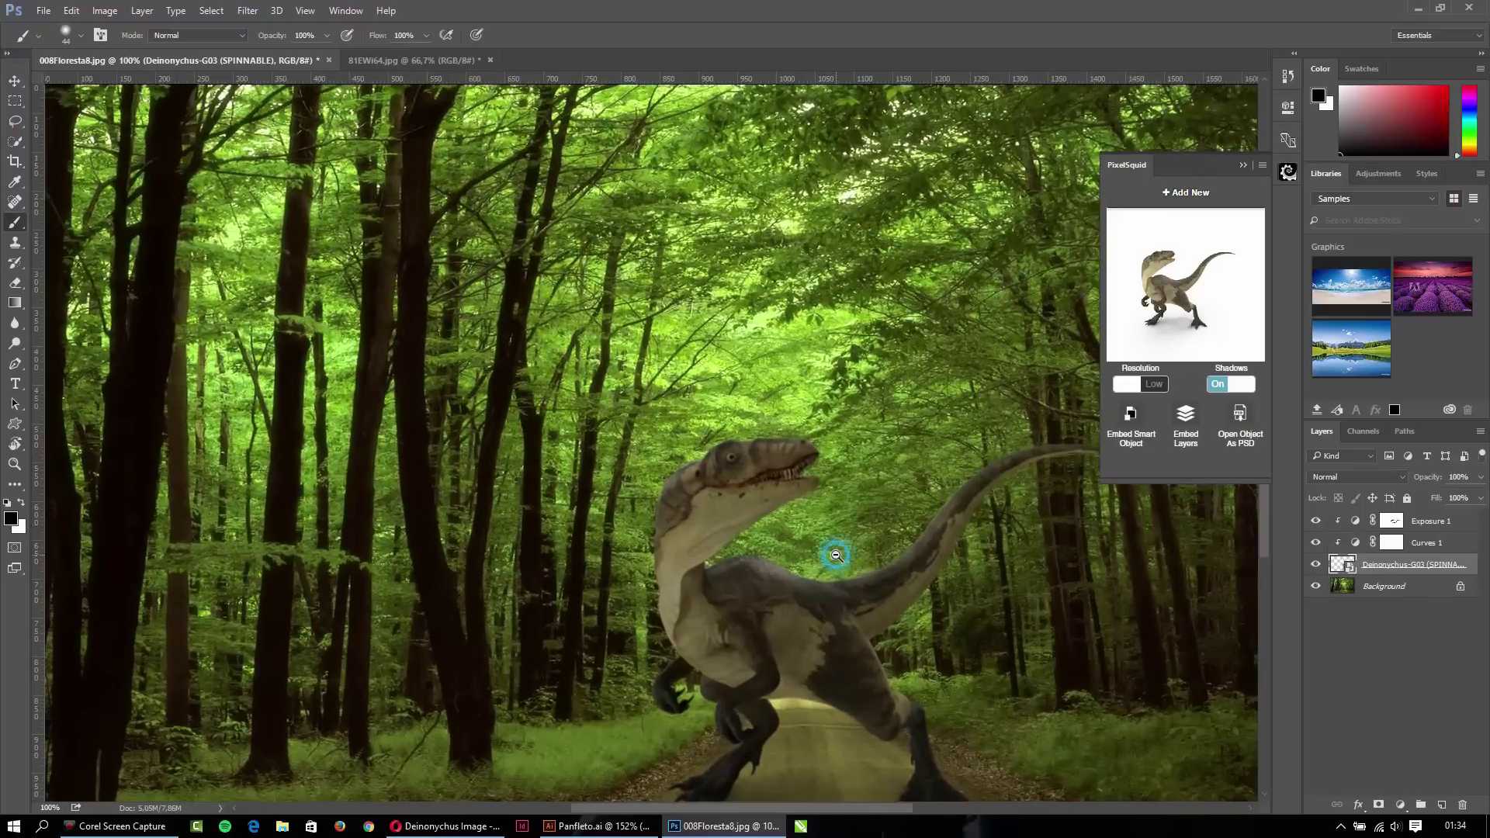
key(ctrl+minus)
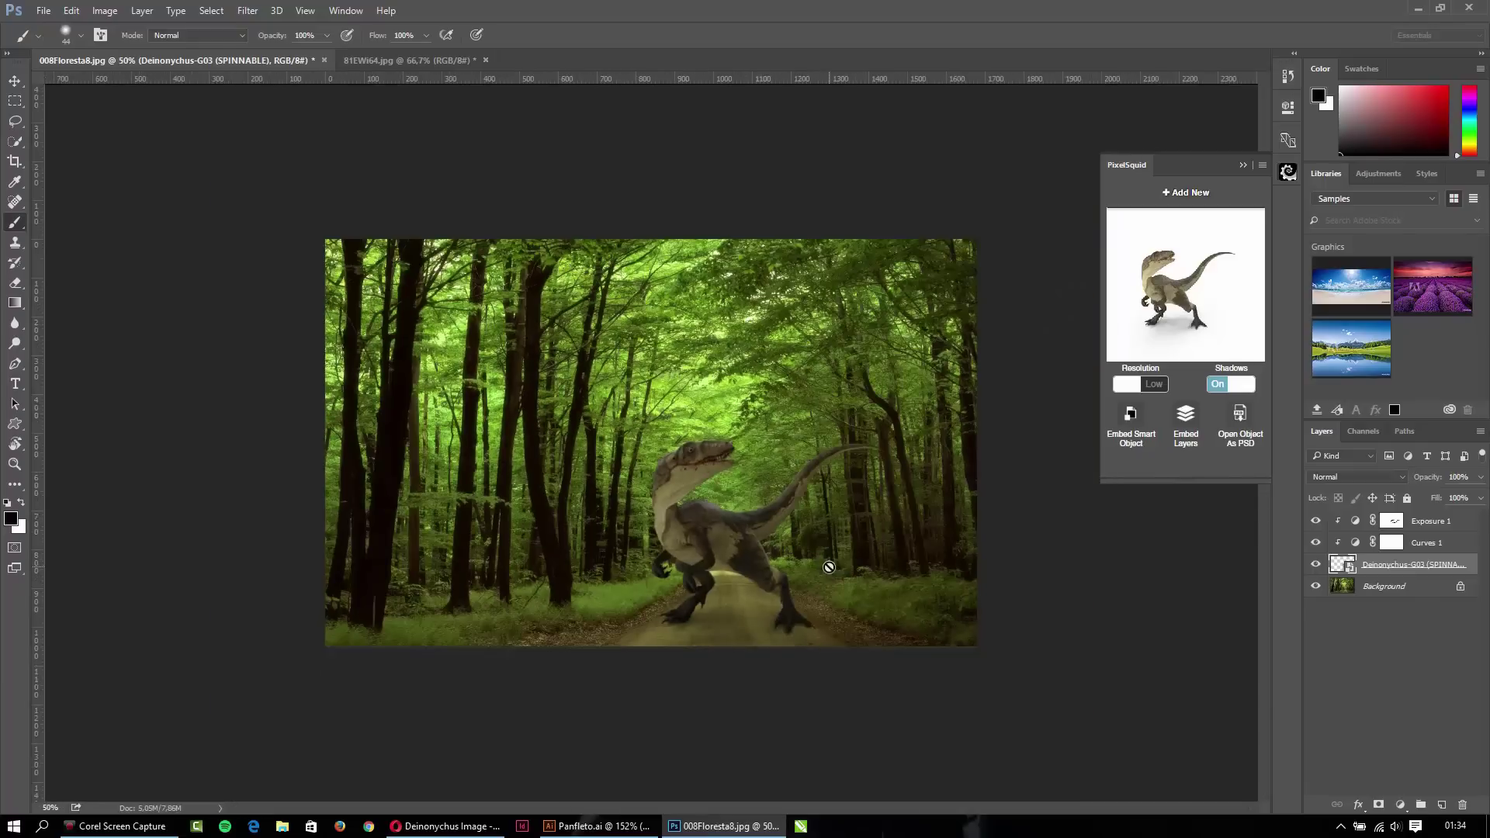
click(421, 59)
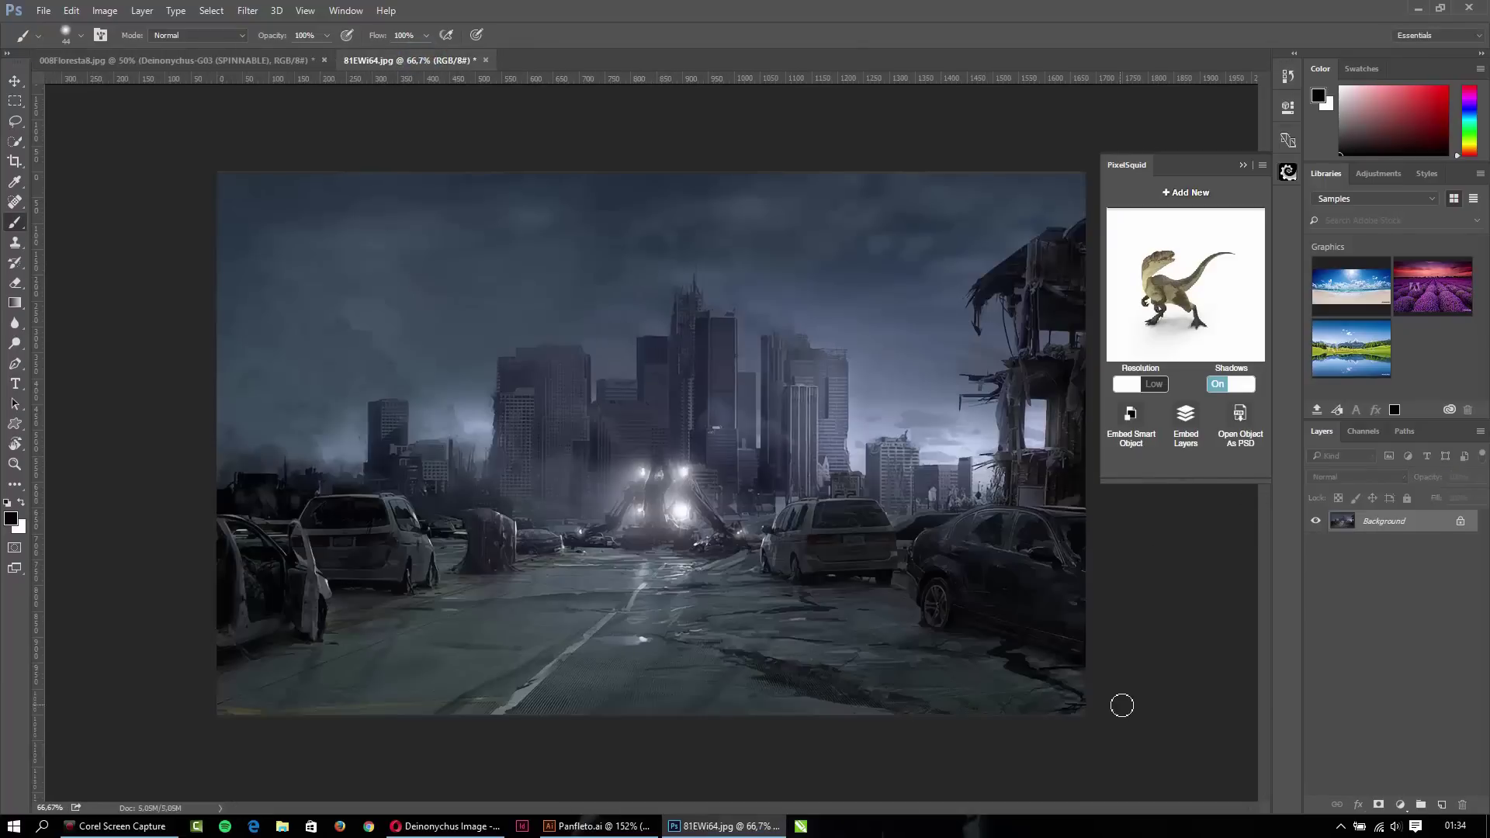
Turn the Iron Man model to a crouching, viewer-facing pose and send it to Photoshop.
click(446, 826)
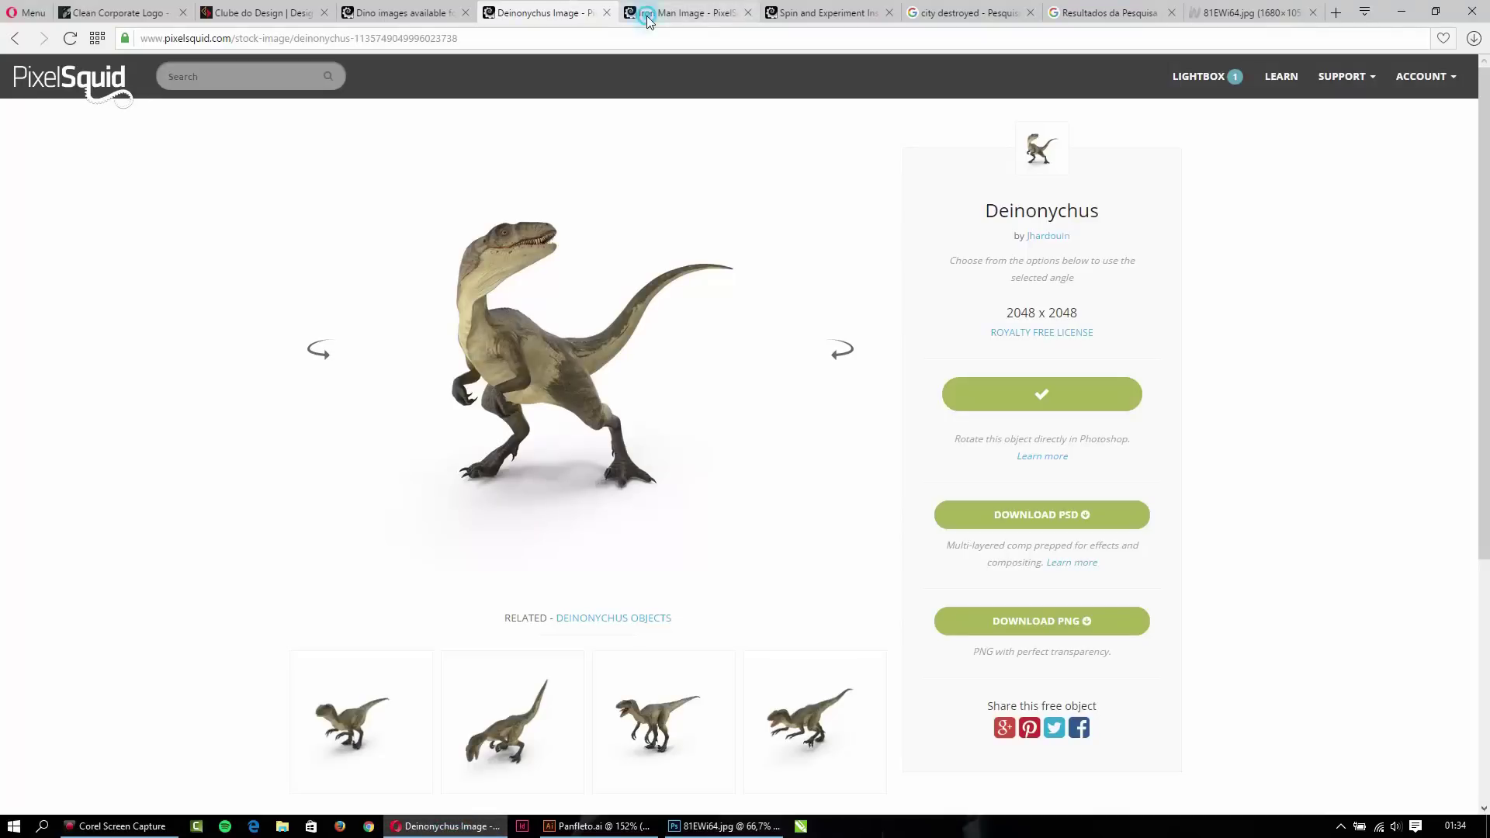
click(676, 12)
drag(533, 449, 603, 421)
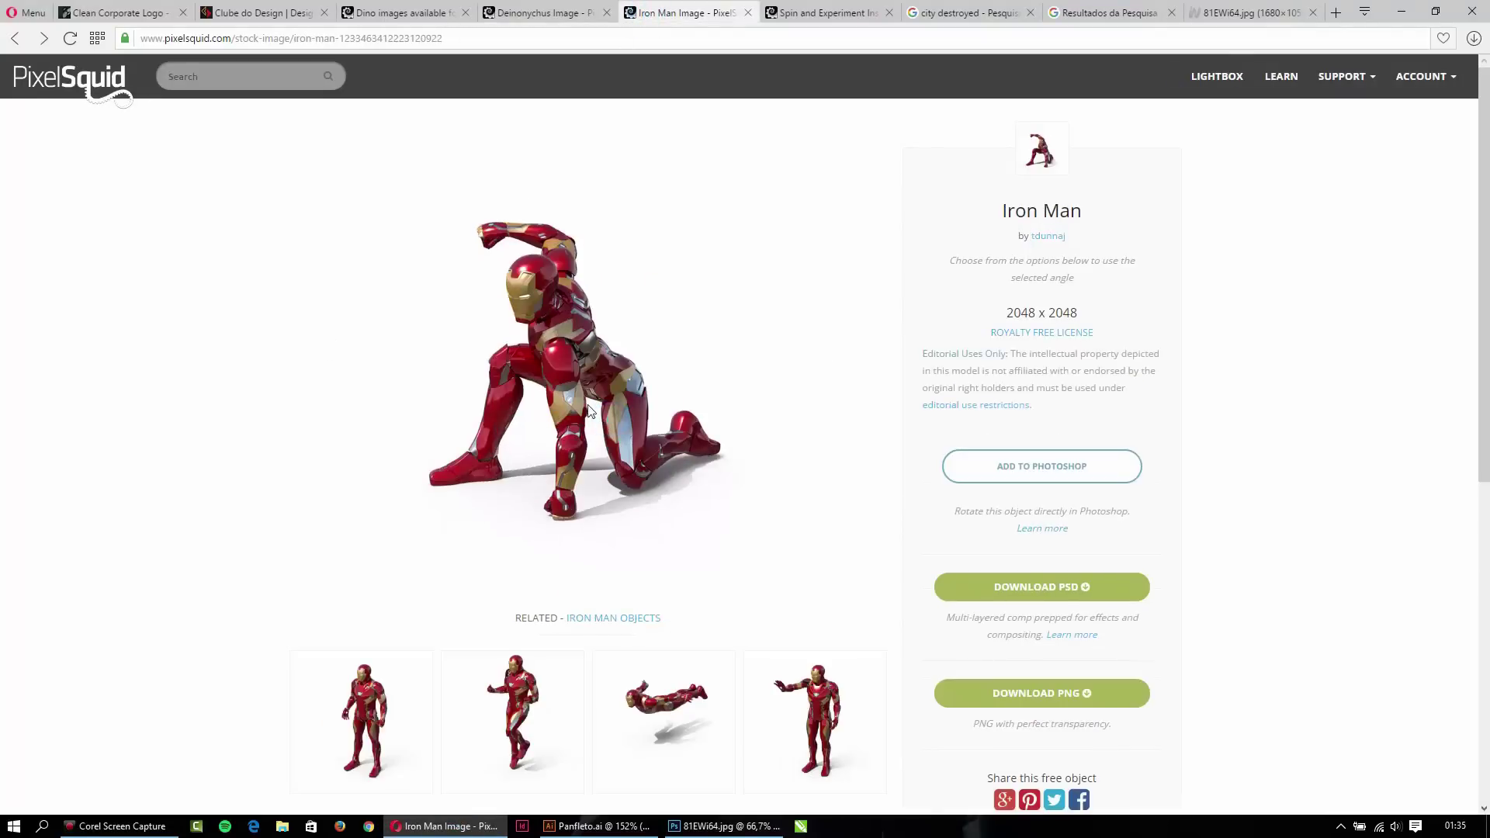
drag(721, 340, 595, 368)
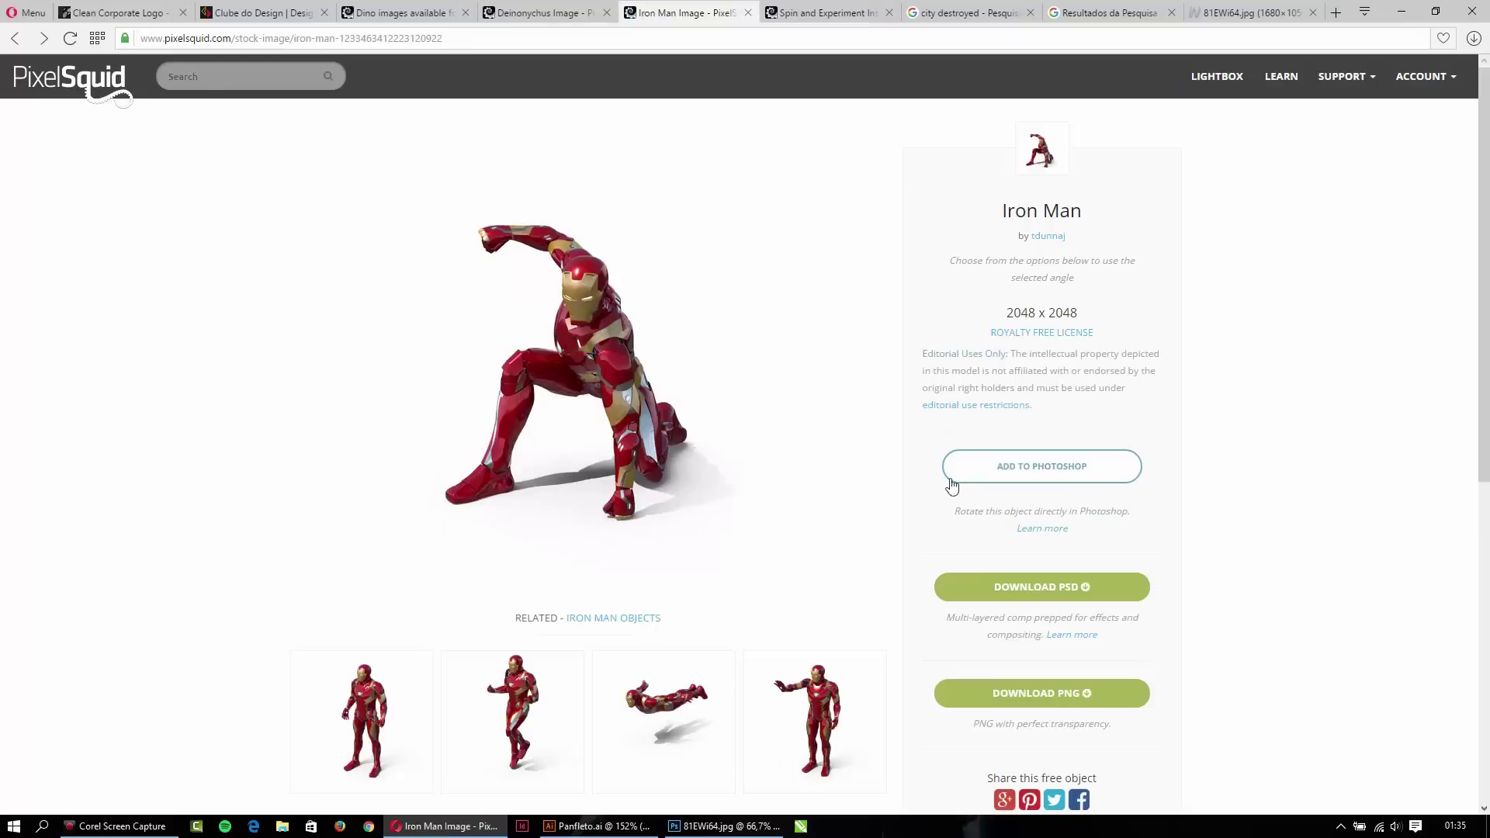
click(1044, 475)
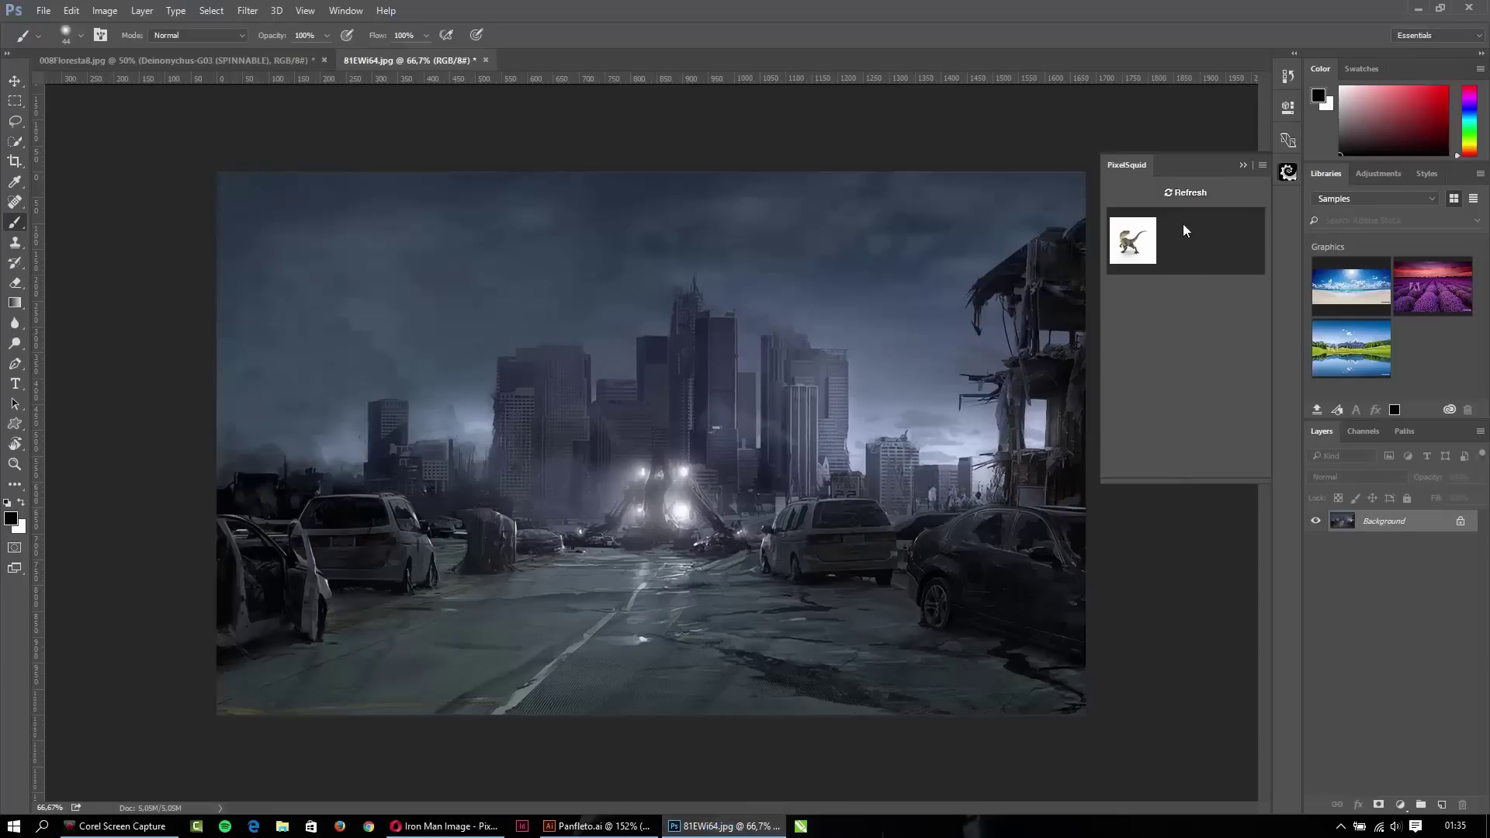
Refresh the PixelSquid list and place Iron Man into the ruined-city street photo.
click(1188, 194)
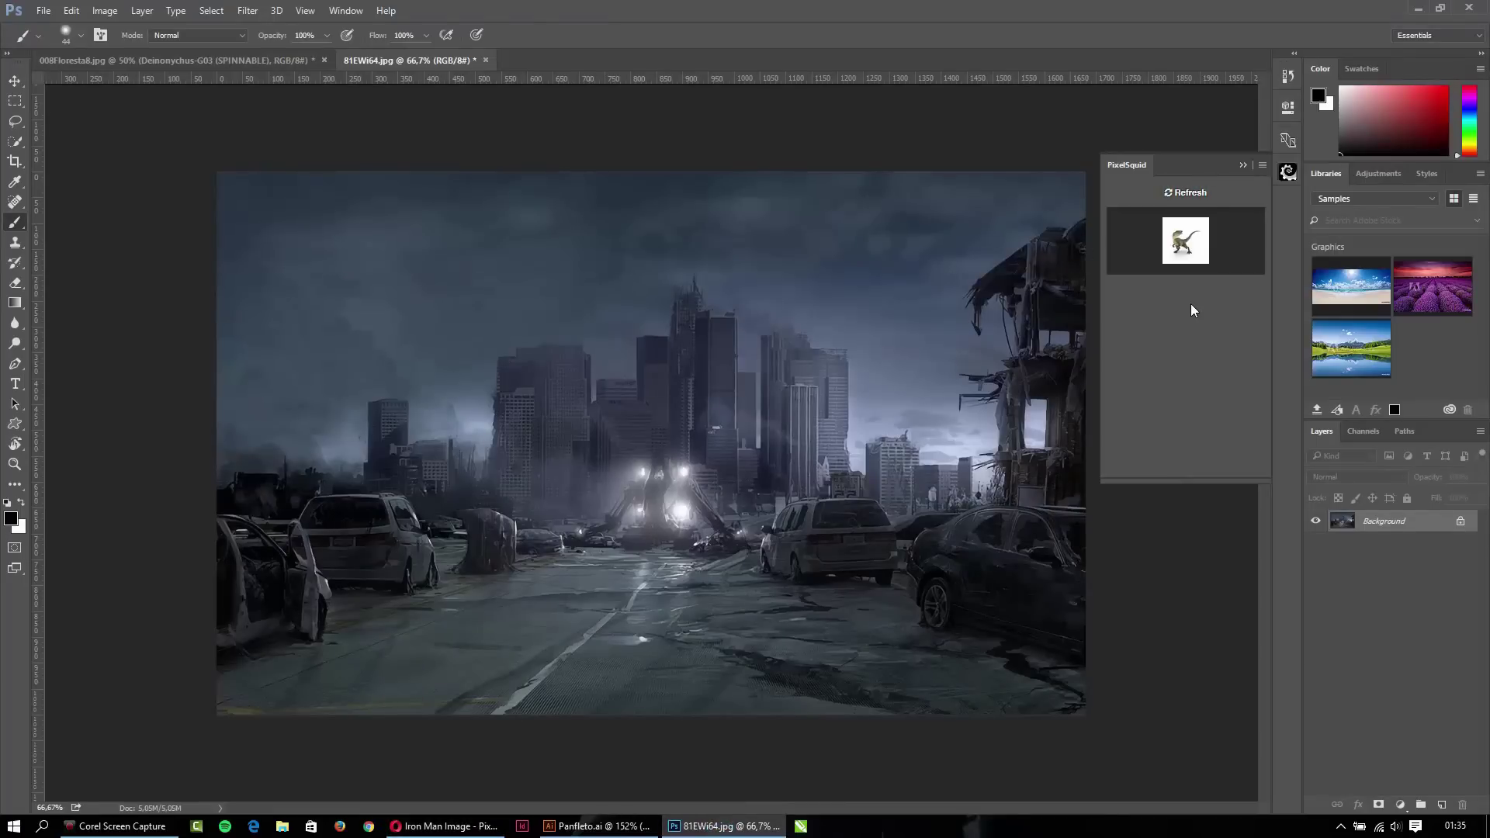
click(1135, 248)
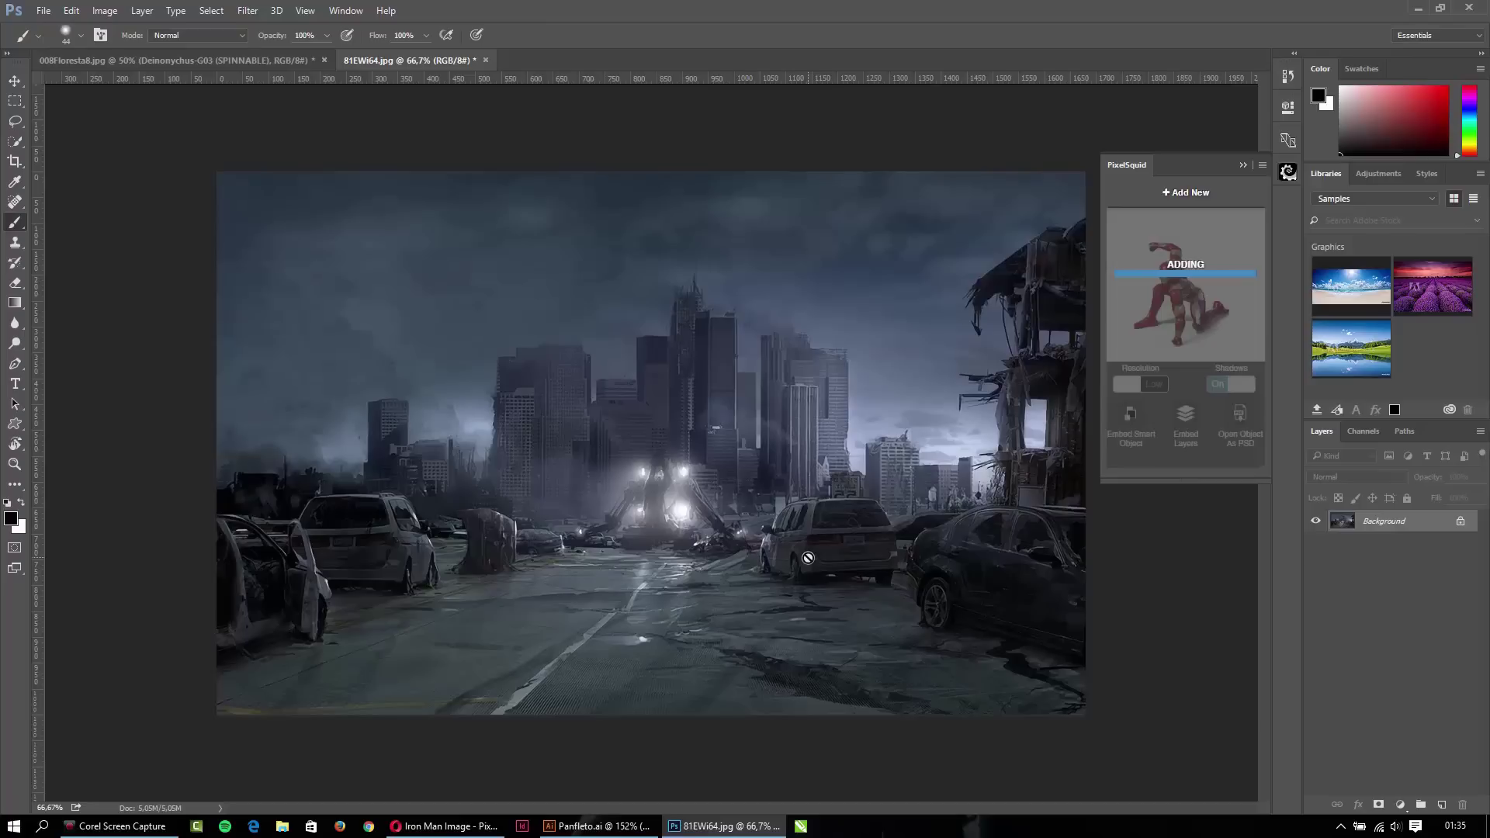
Scale Iron Man down to about 395% and set him on the road.
key(v)
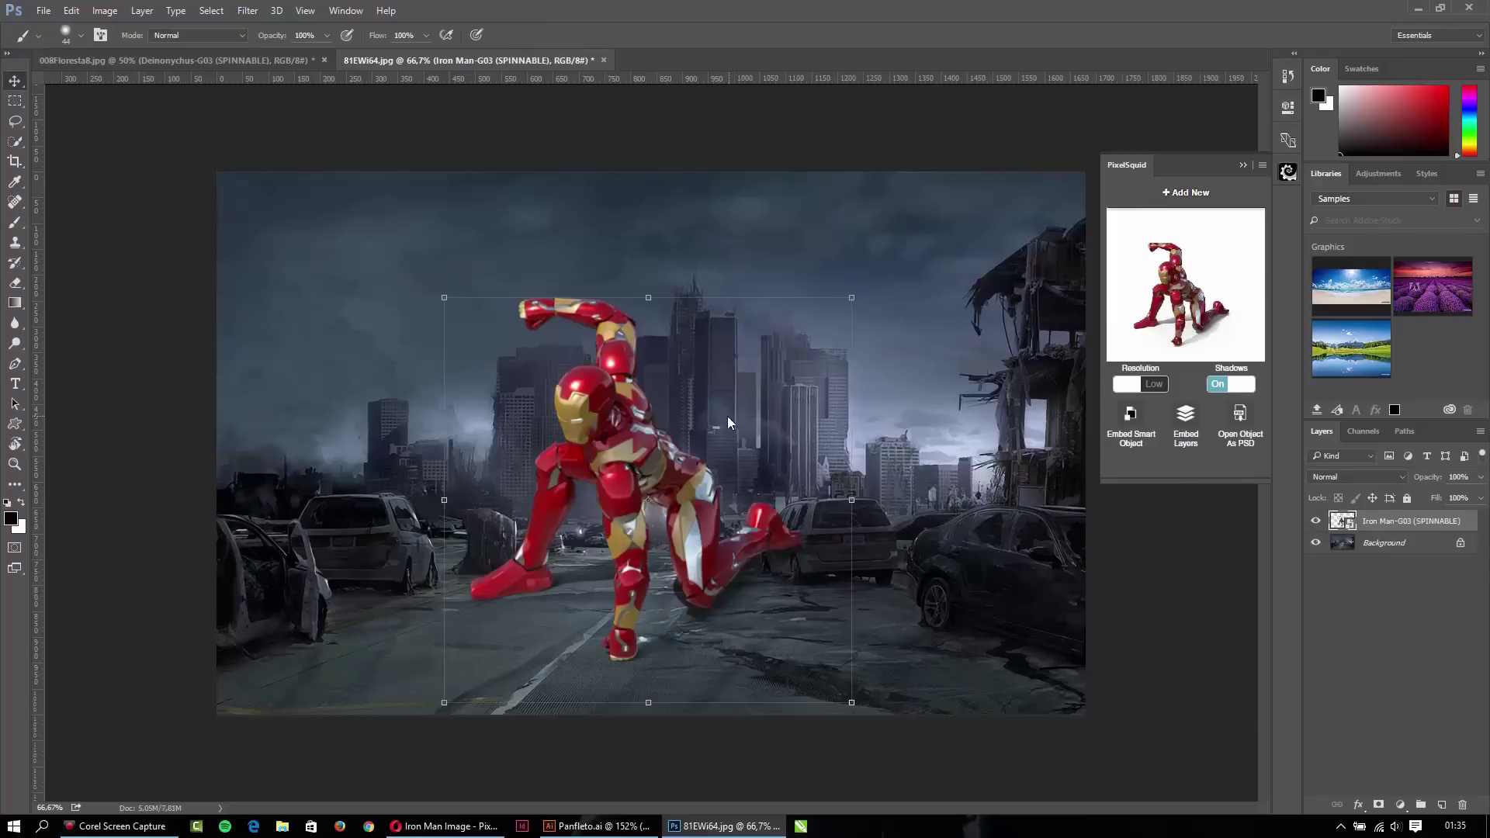
key(ctrl+t)
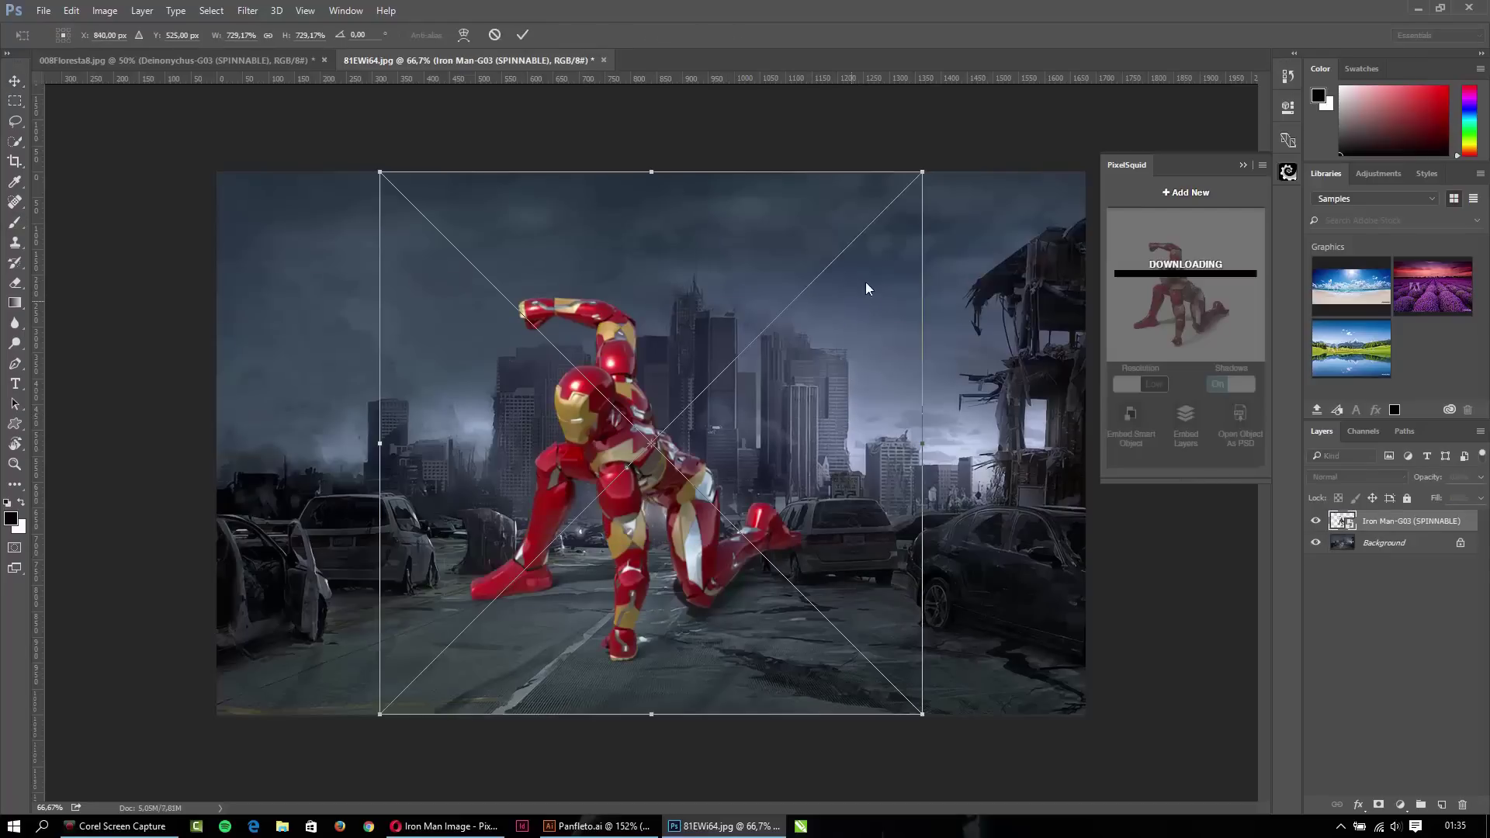
drag(923, 168, 804, 284)
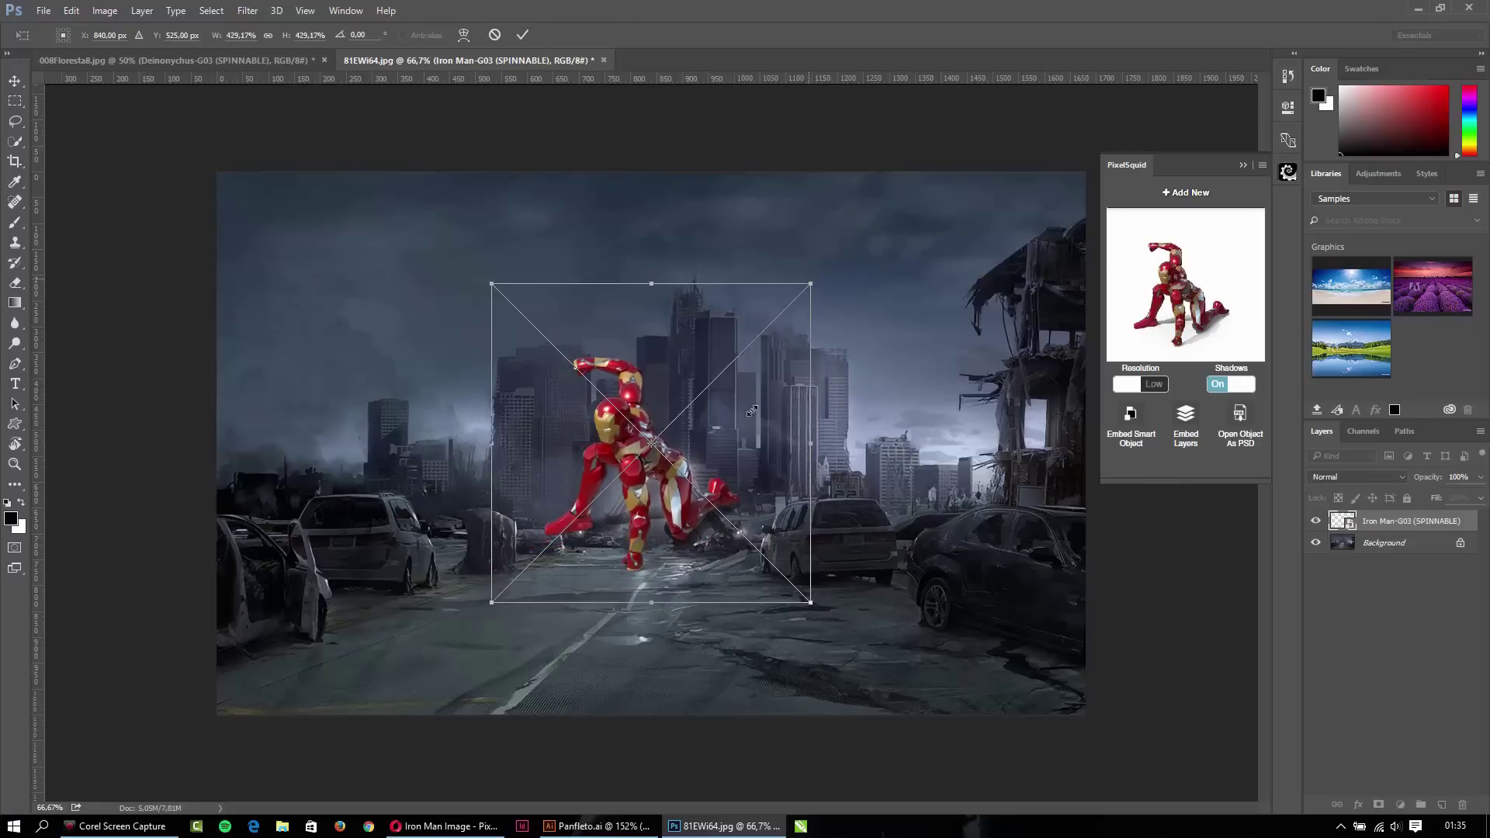
drag(693, 483, 660, 578)
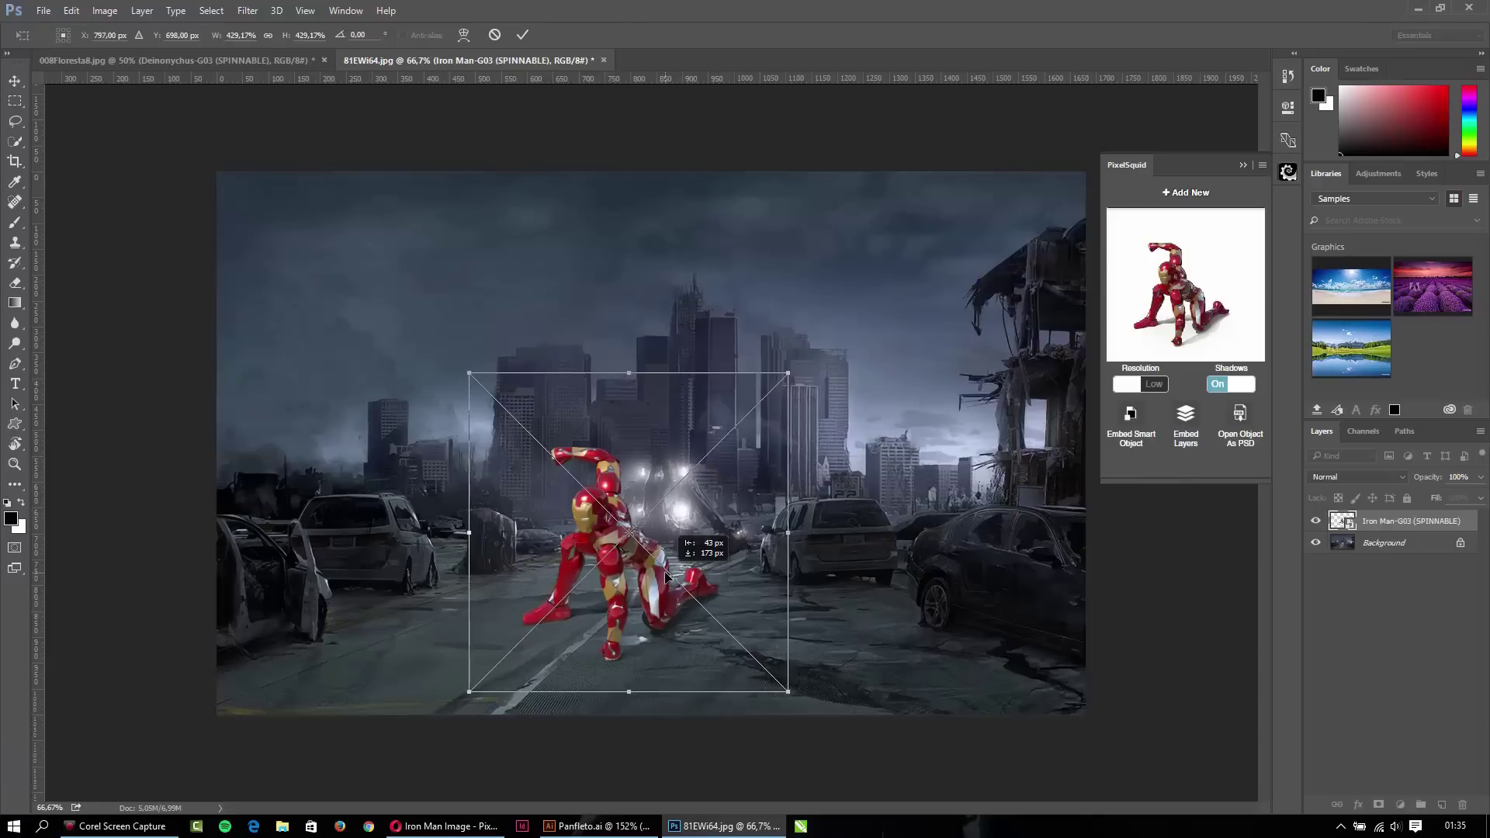
drag(660, 578, 668, 575)
drag(785, 688, 763, 664)
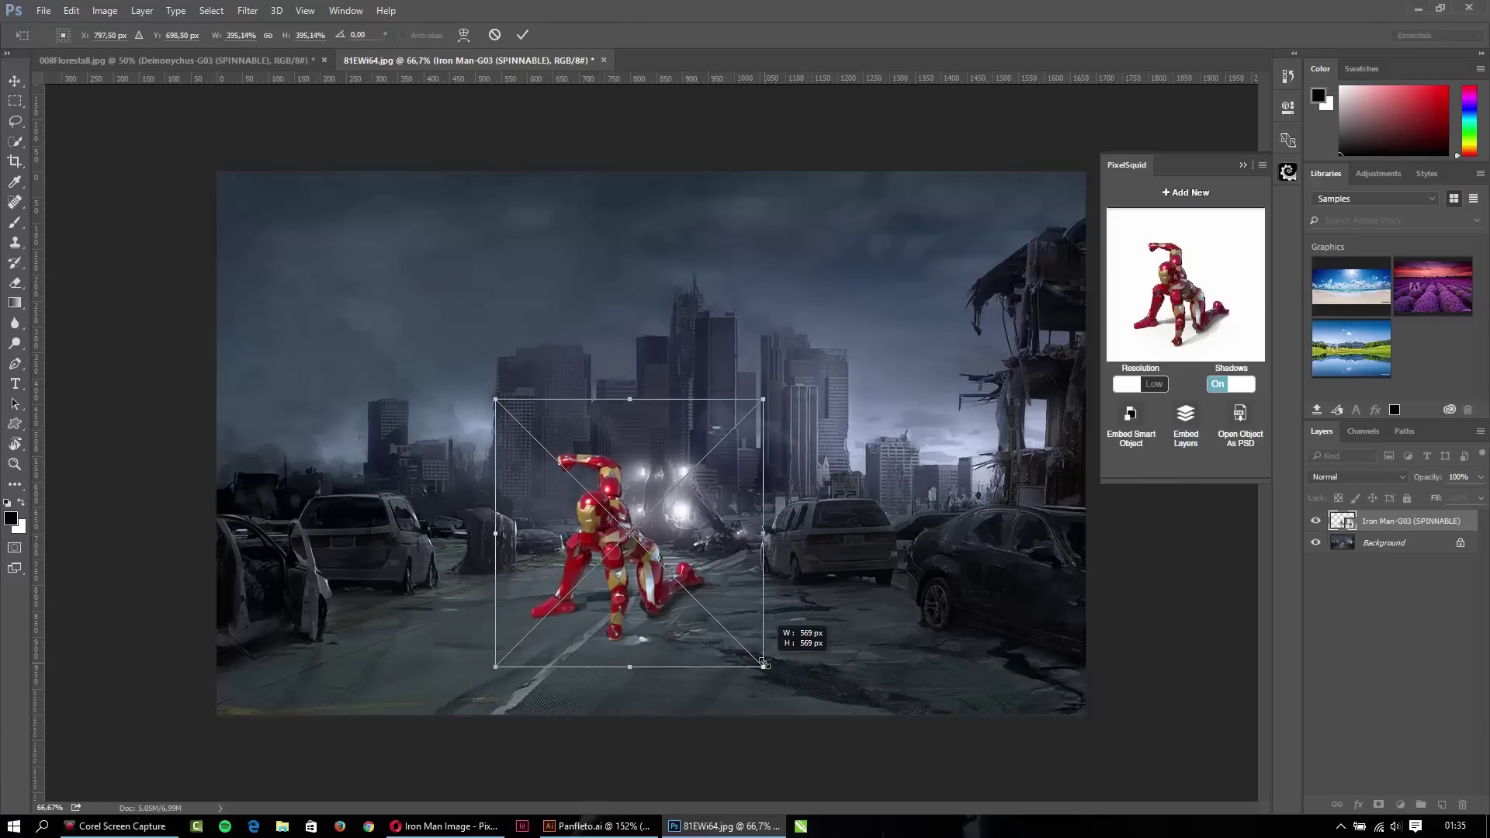
drag(763, 663, 770, 669)
key(Return)
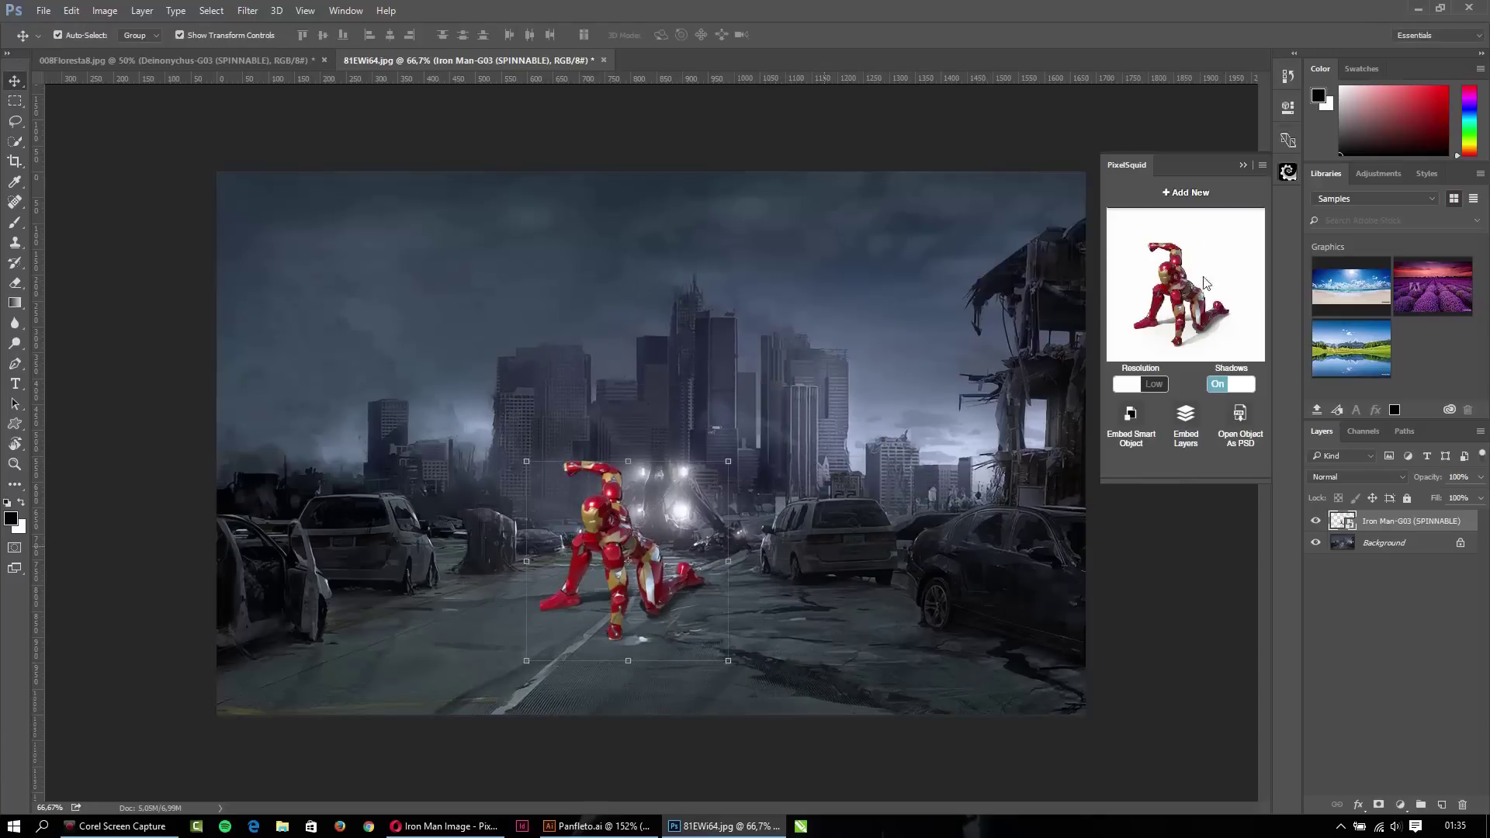
Spin the Iron Man preview so he re-renders crouching as layer Iron Man-H02.
drag(1186, 304, 1192, 307)
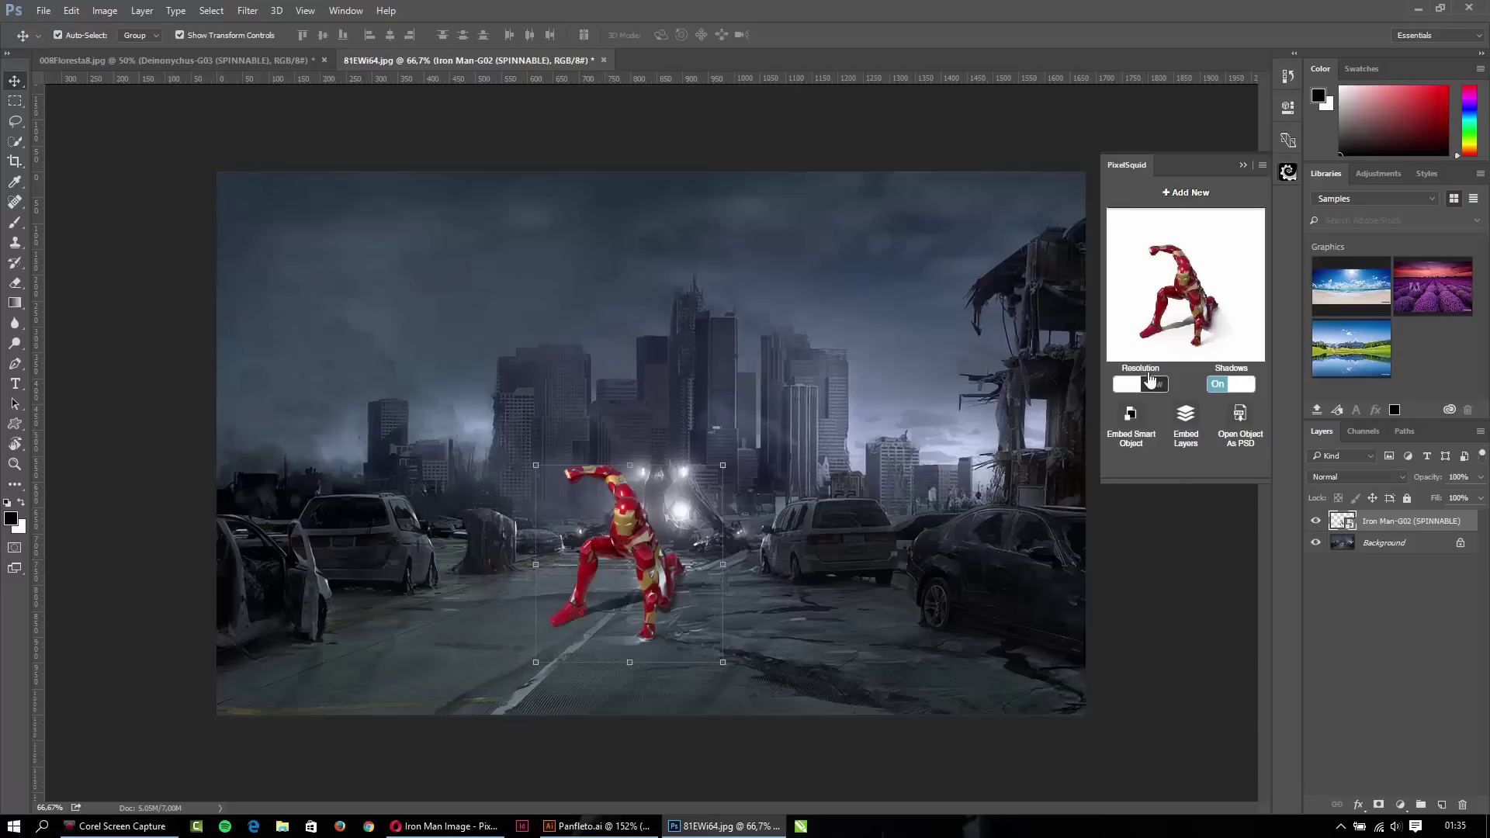
drag(1193, 299, 1196, 292)
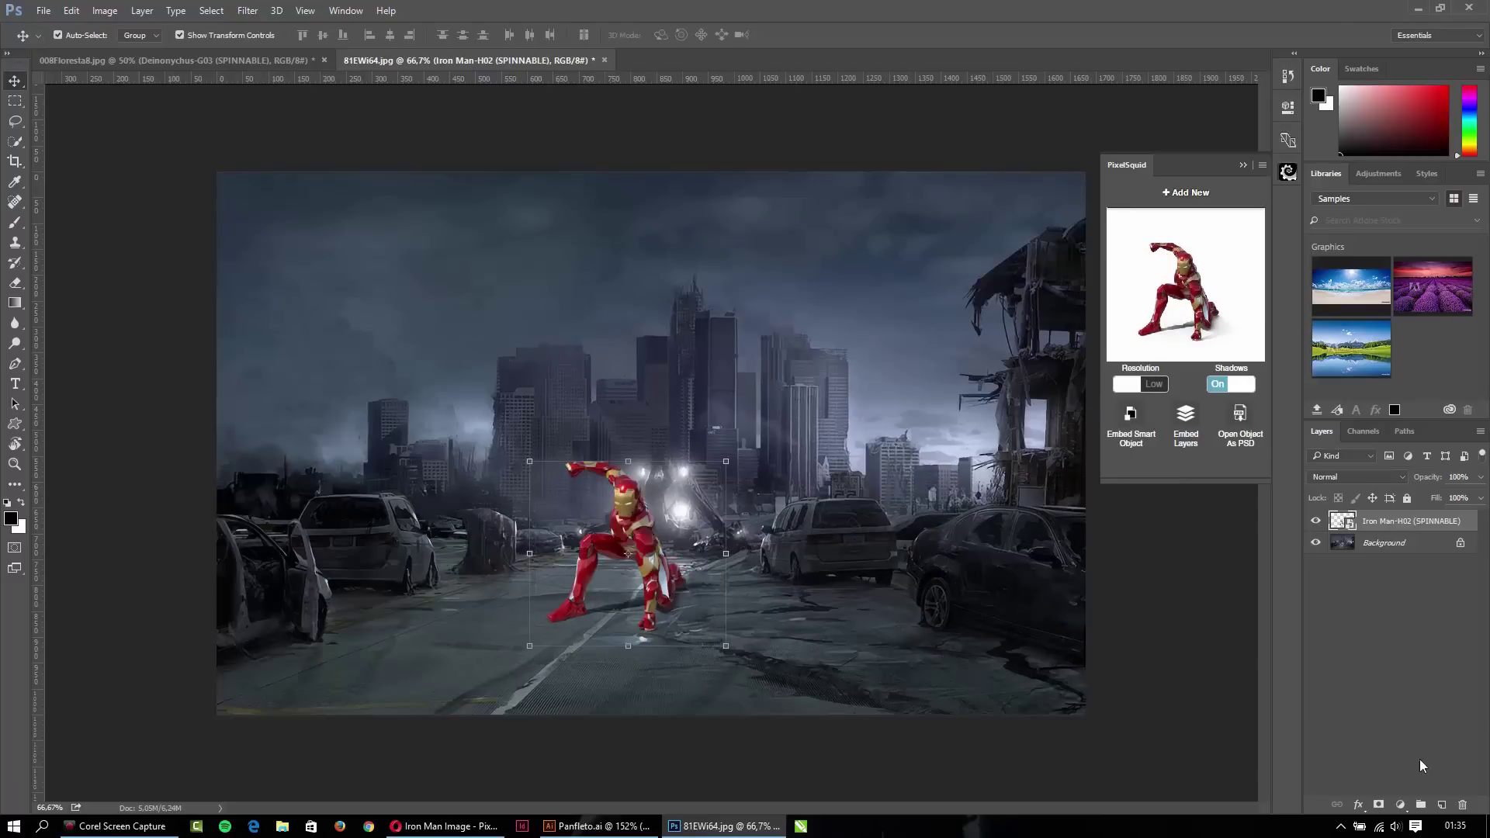
Add a darkening Curves adjustment clipped to the Iron Man layer.
click(1406, 806)
click(1399, 559)
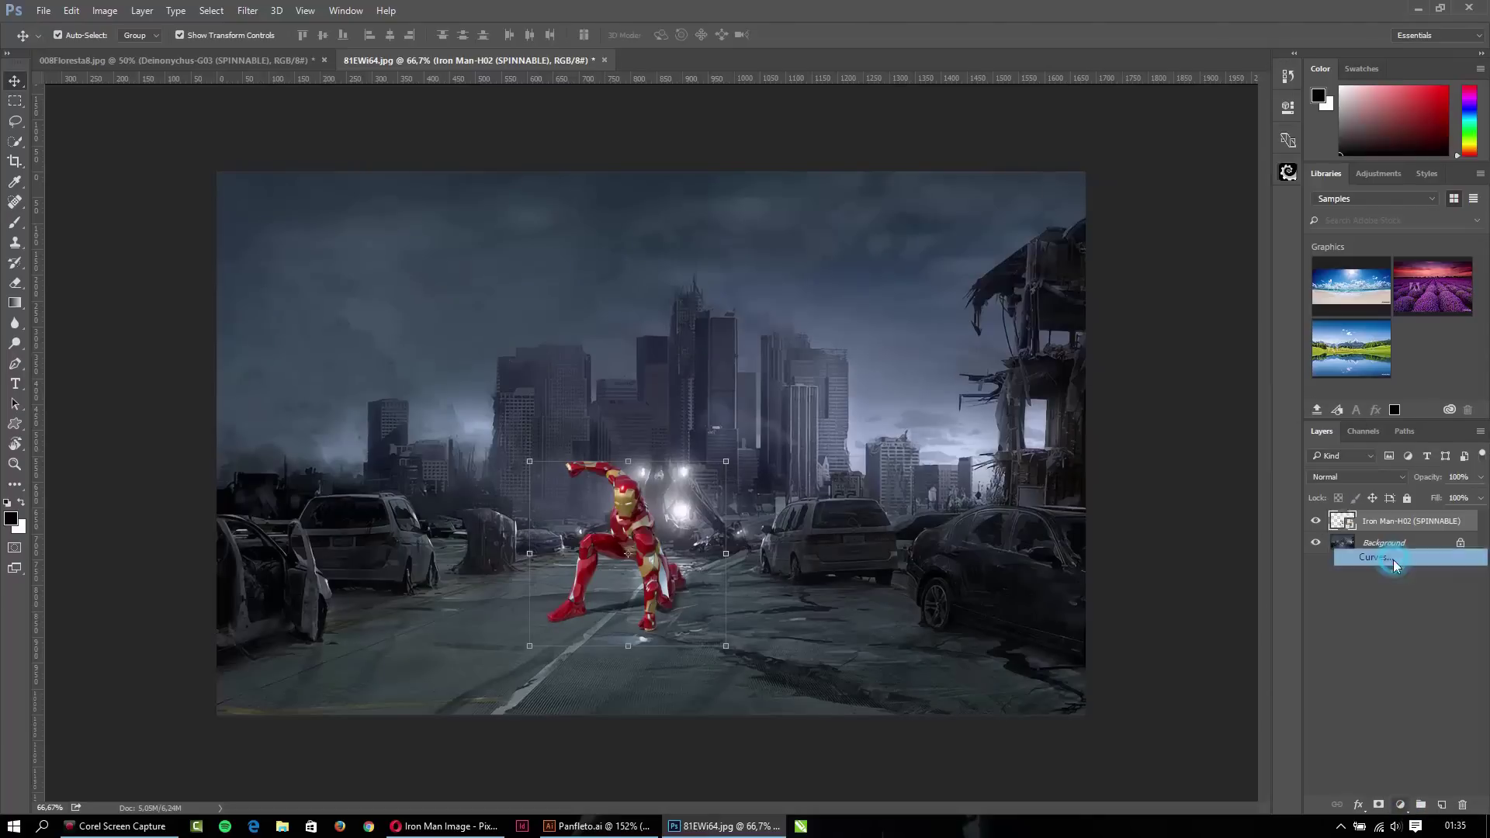
drag(1161, 272, 1160, 281)
click(1202, 227)
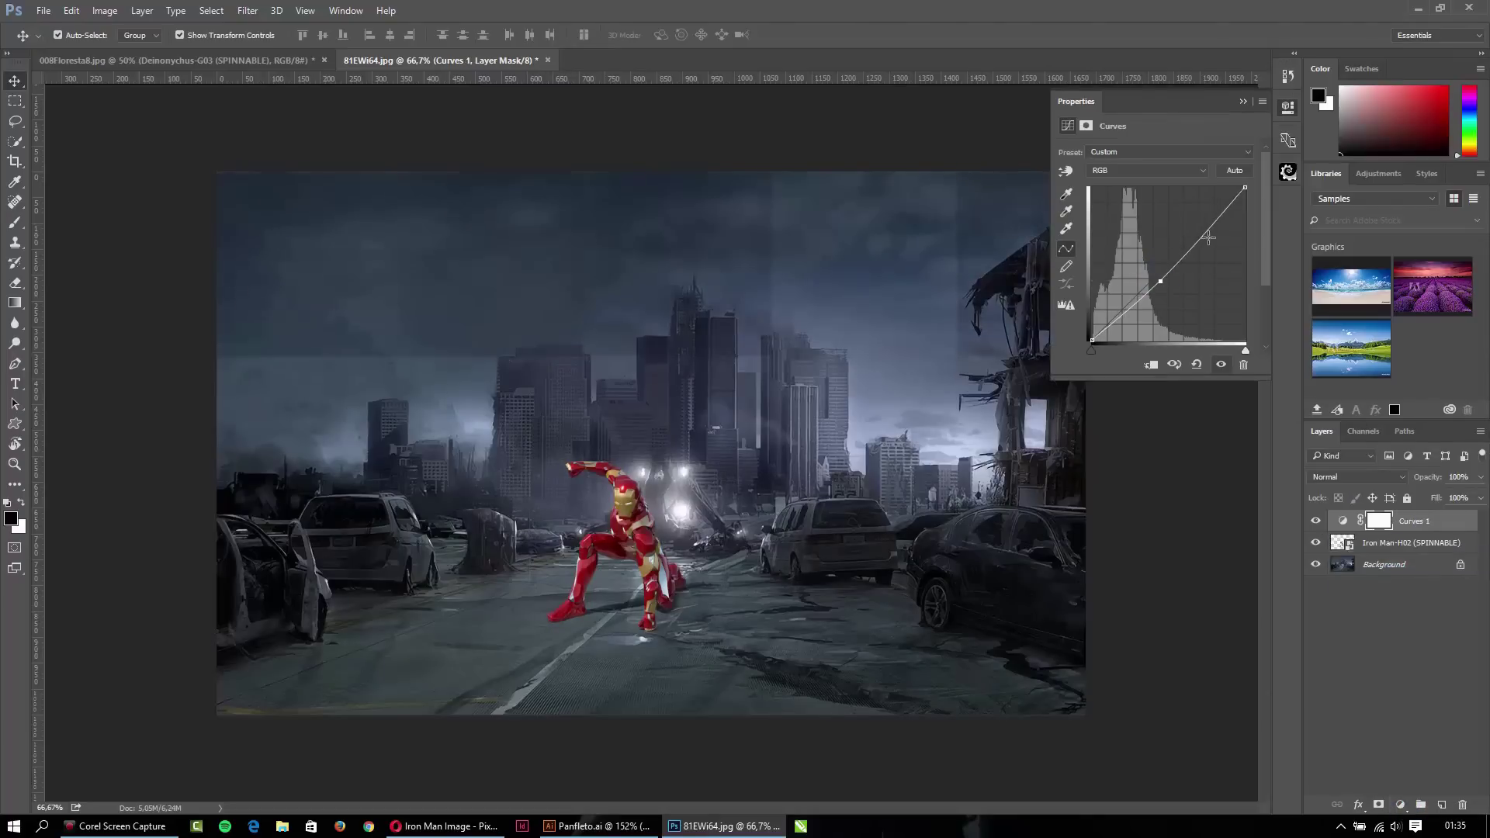
click(1243, 101)
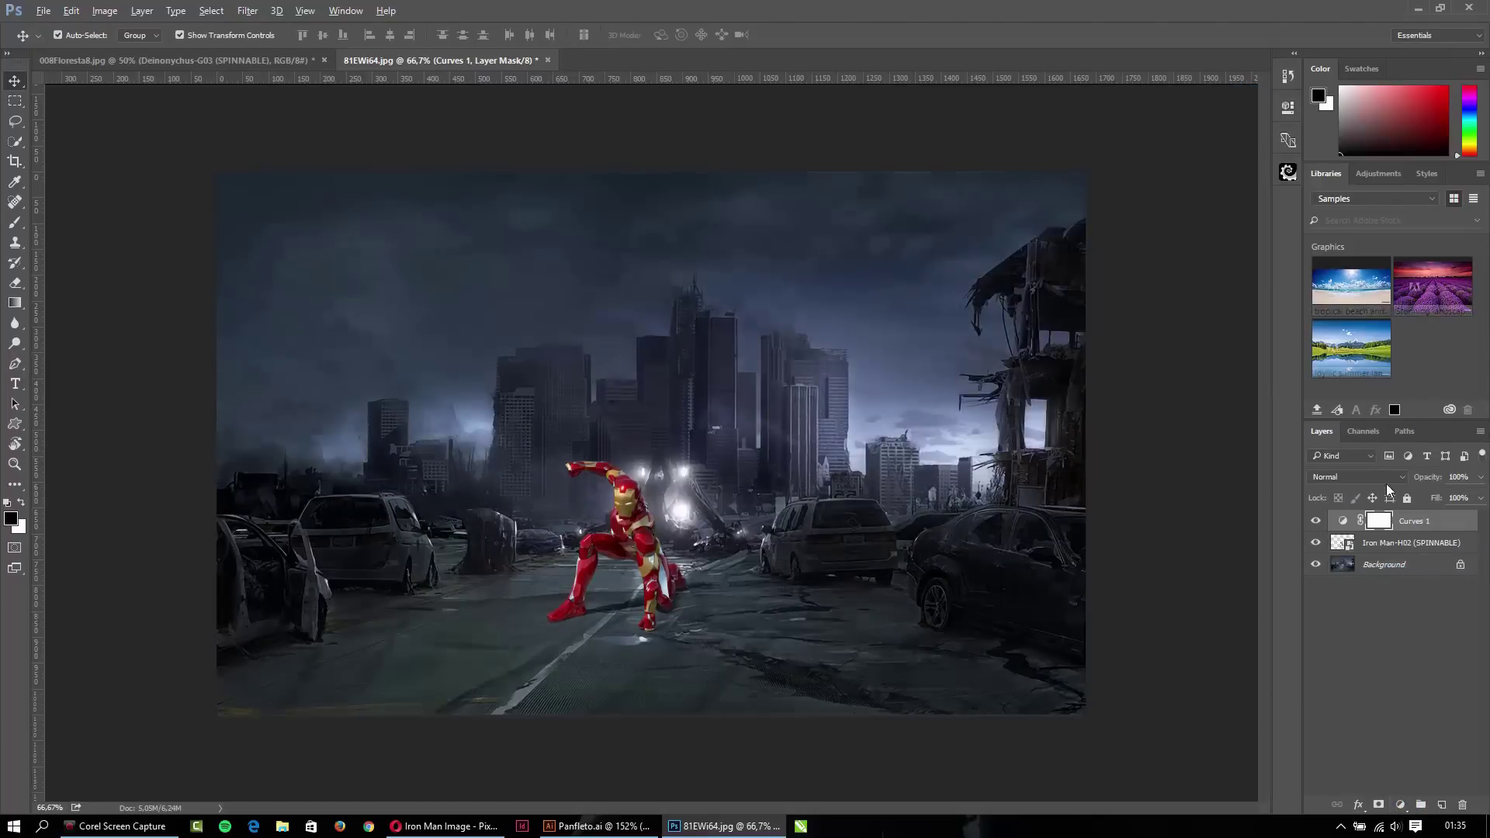
alt+click(1403, 533)
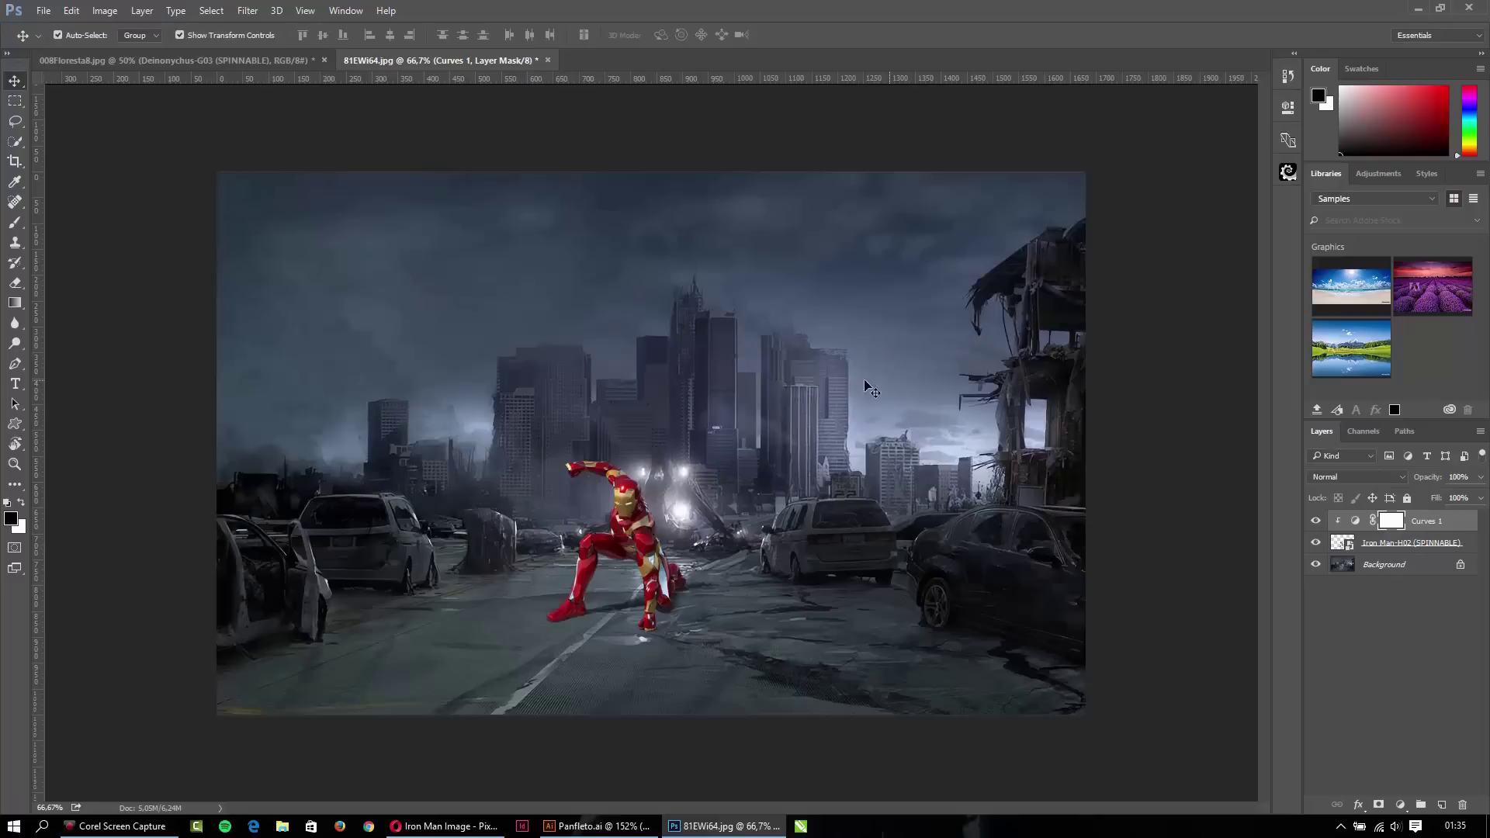
Add a Hue/Saturation adjustment at saturation -39, clipped to Iron Man.
click(1400, 805)
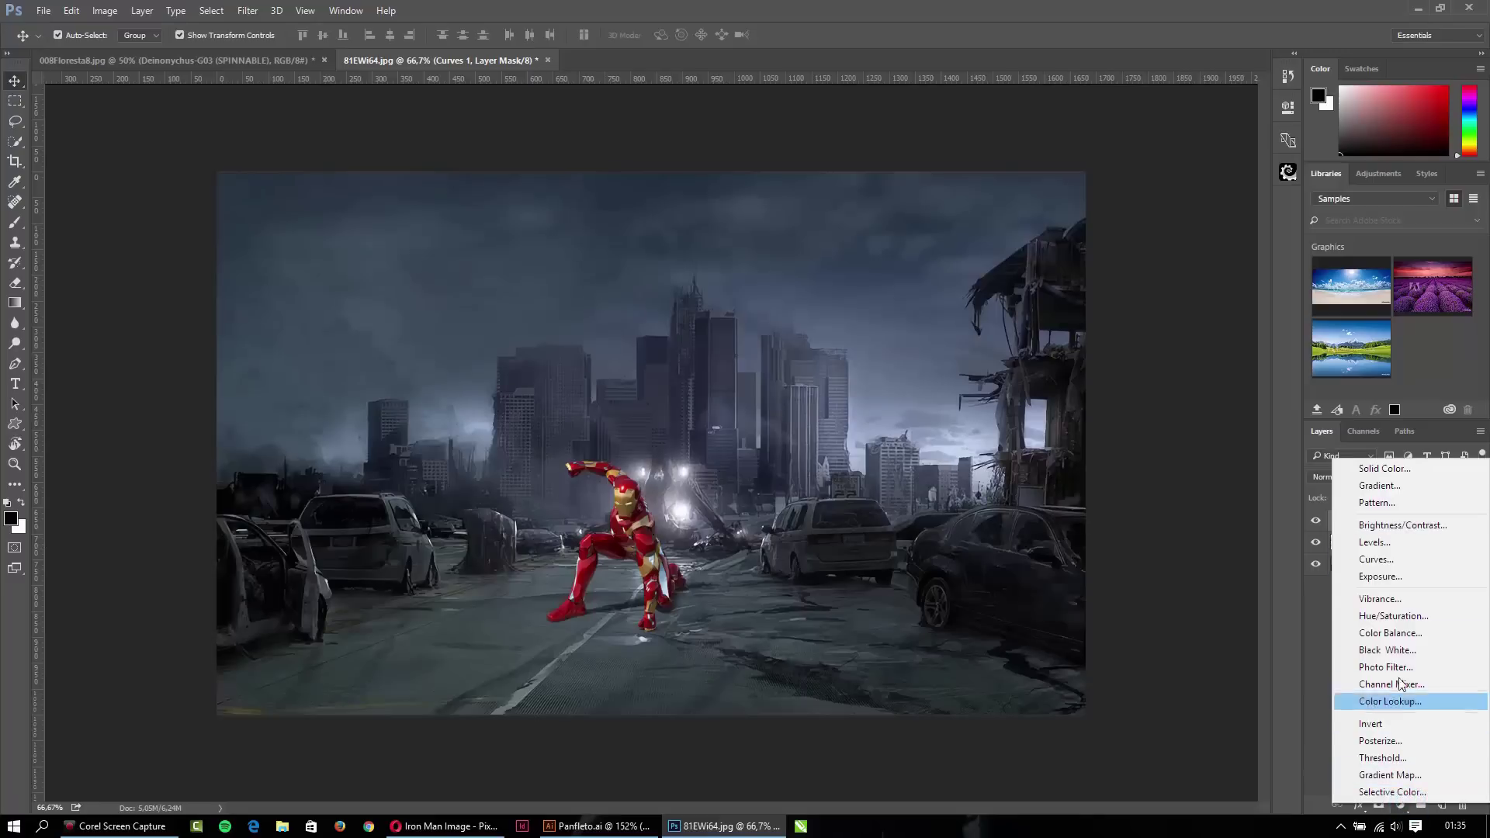
click(1393, 615)
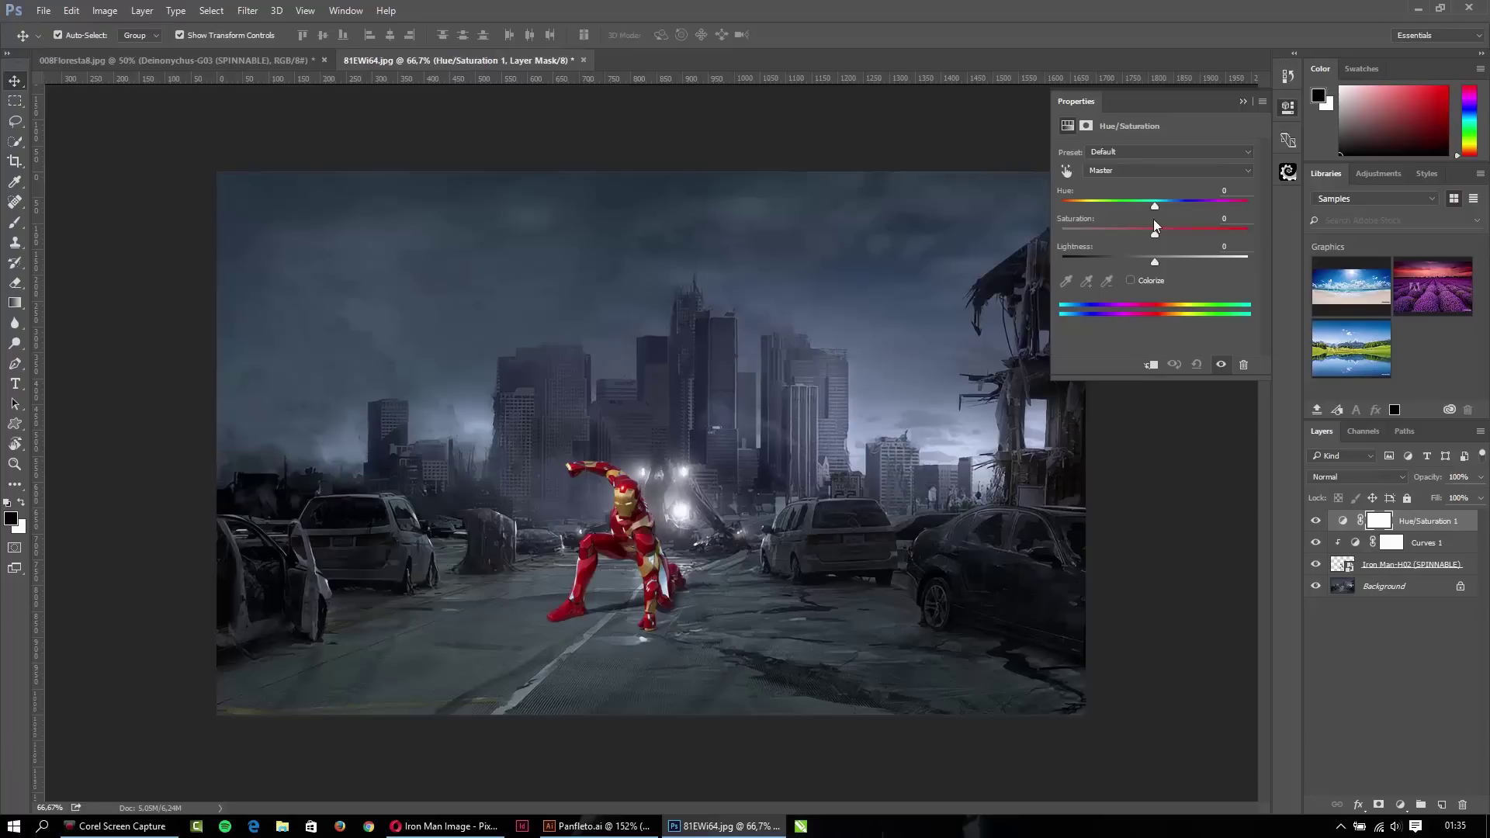
drag(1155, 238, 1141, 242)
alt+click(1415, 526)
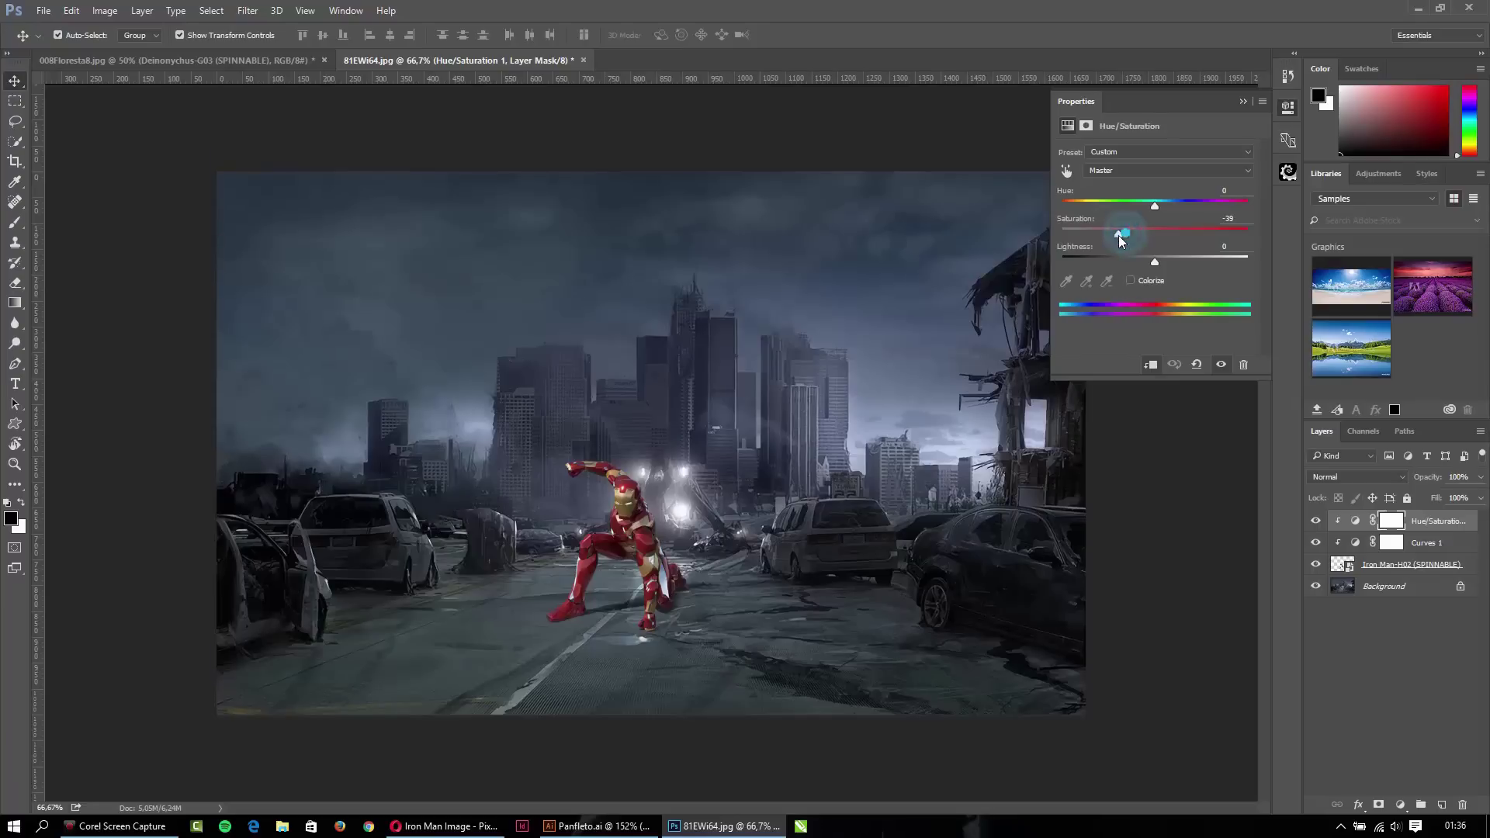
click(1402, 805)
Add a Solid Color fill layer in dark blue.
click(1397, 465)
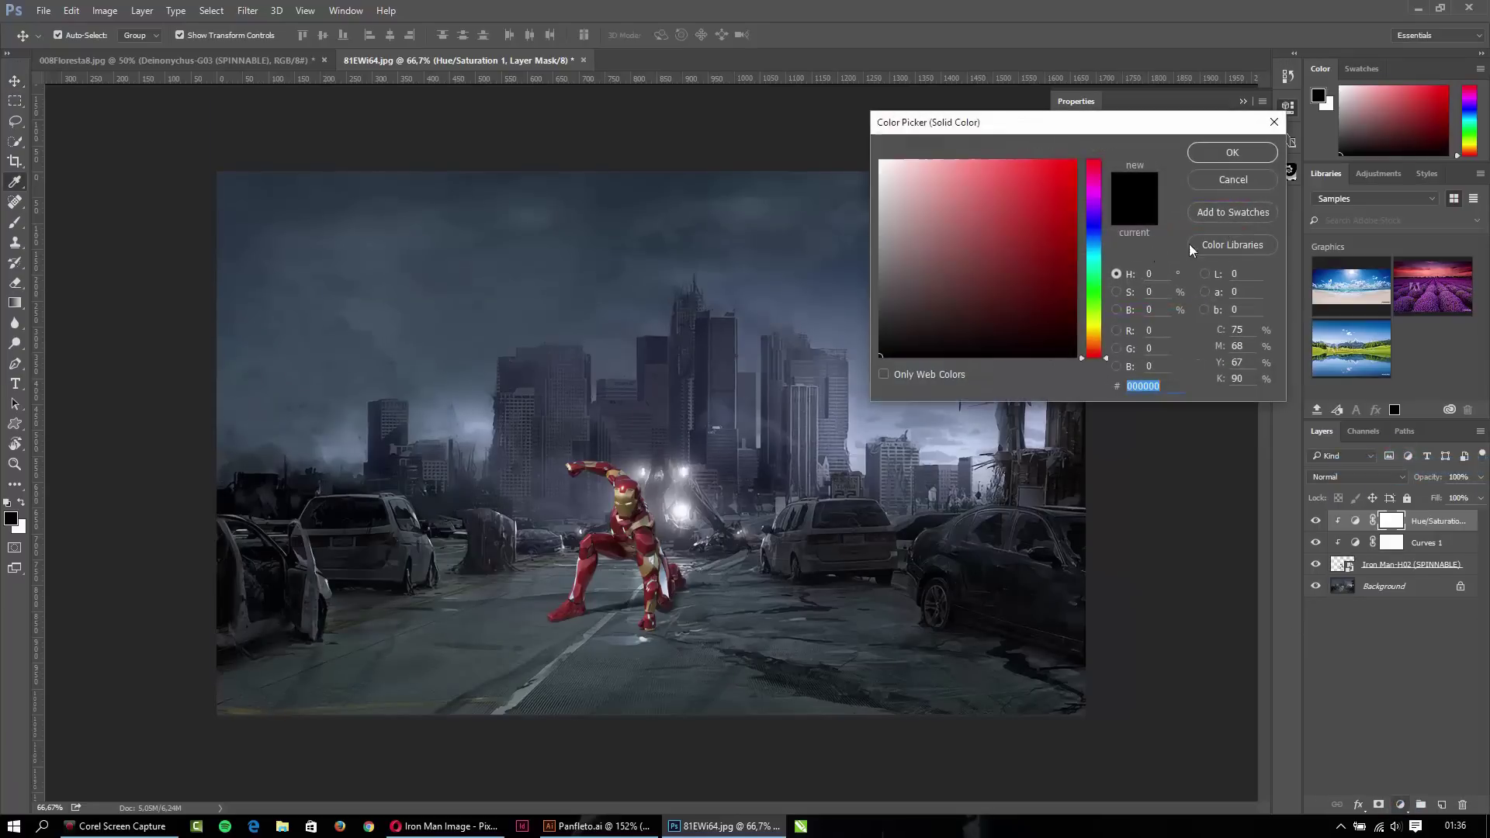
click(1095, 244)
click(1076, 202)
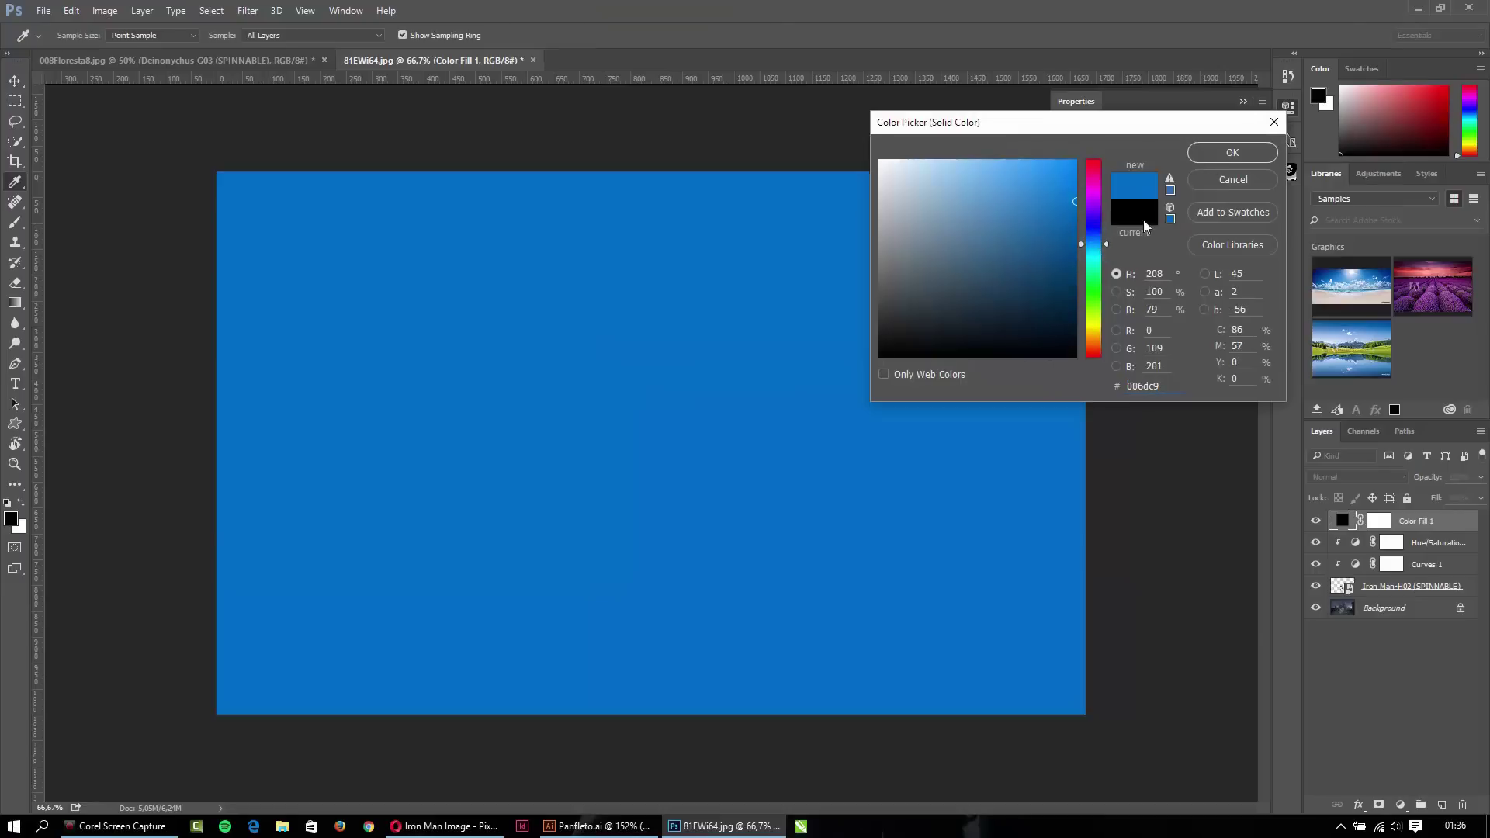
click(1073, 246)
click(1220, 155)
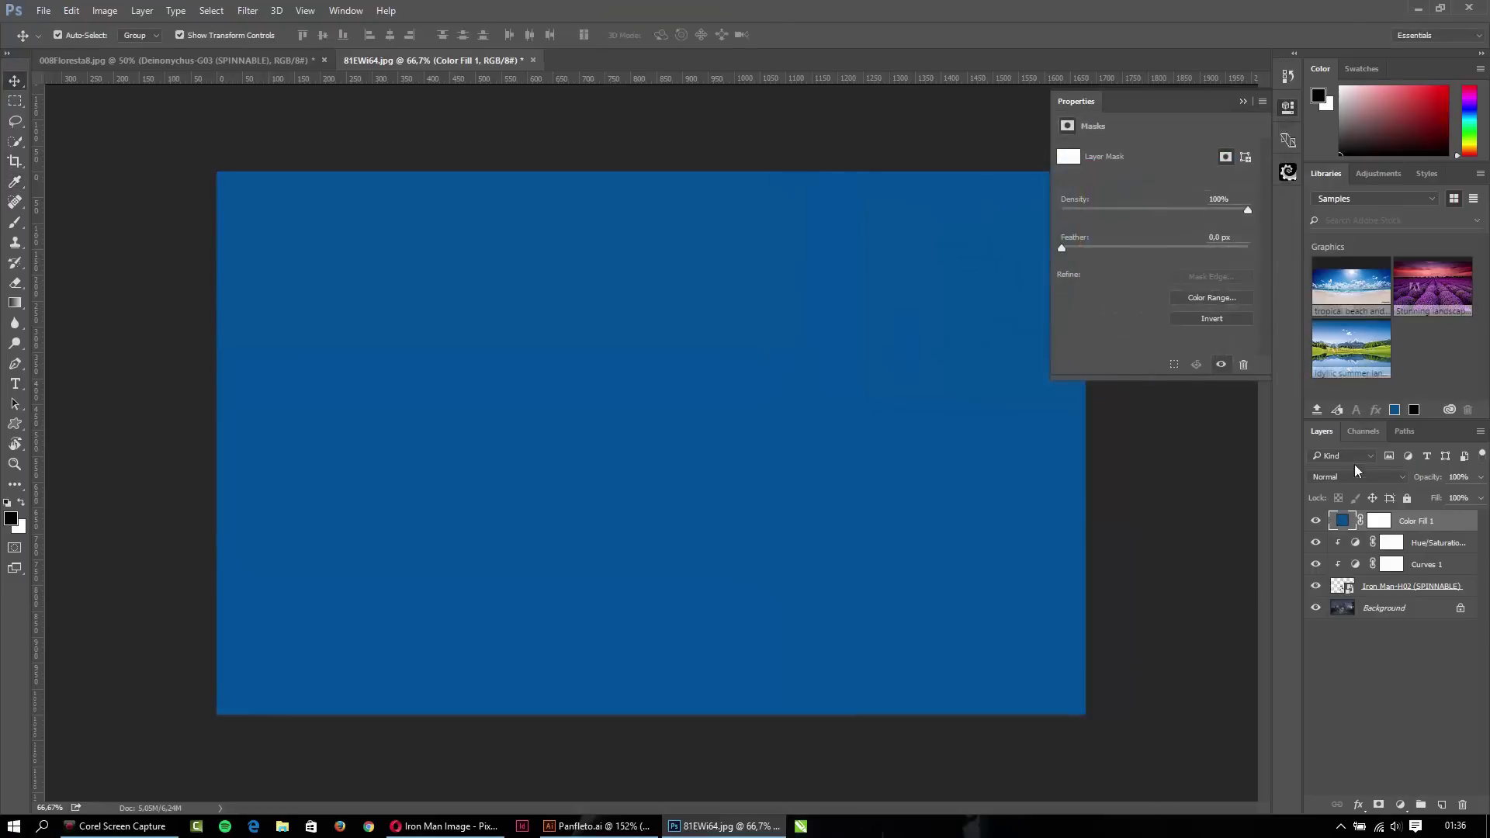
Set the blue fill to Overlay at 20% opacity, clipped to Iron Man.
click(1357, 477)
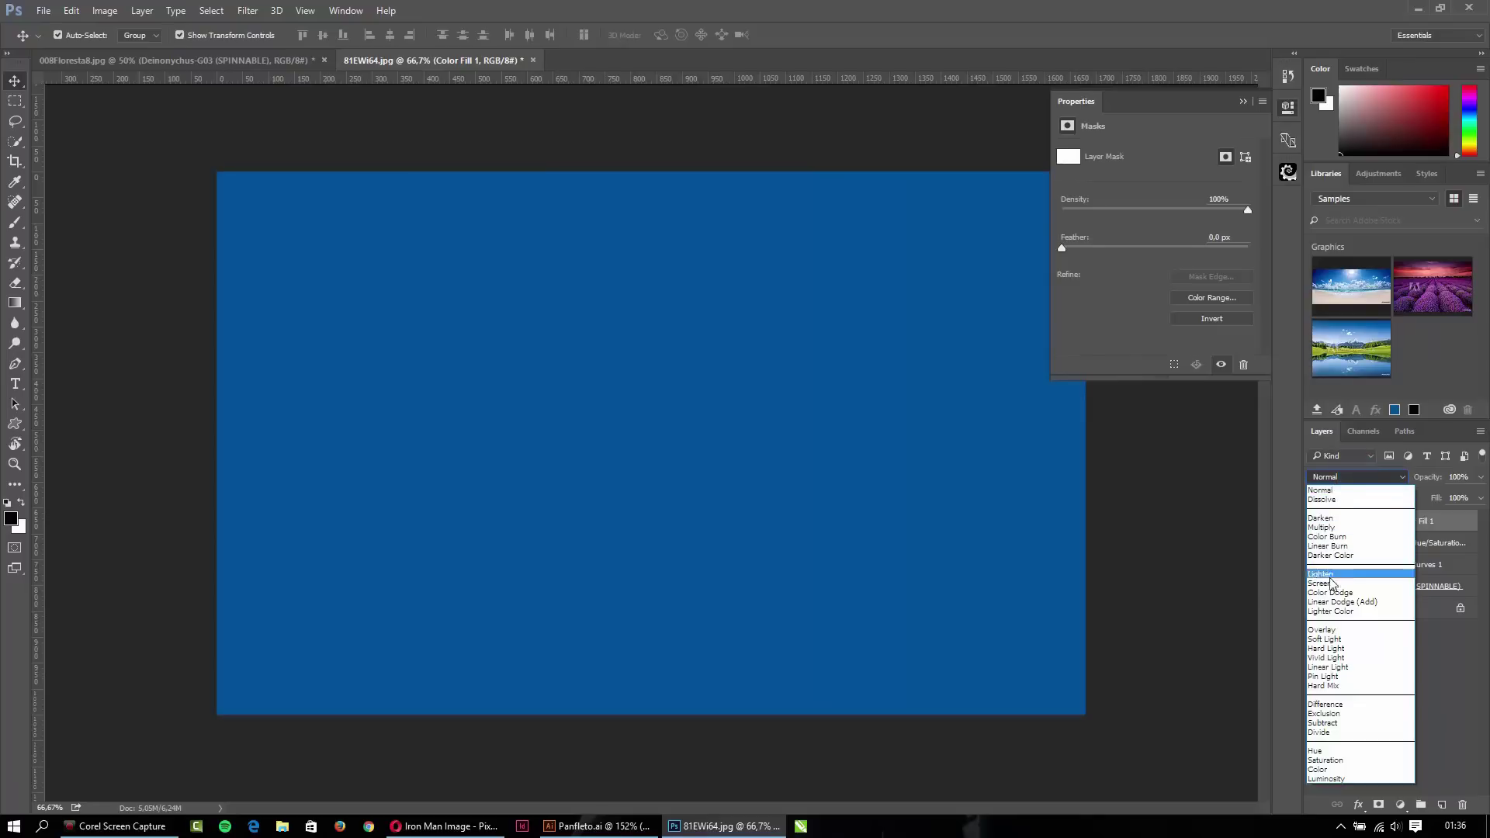
click(1329, 629)
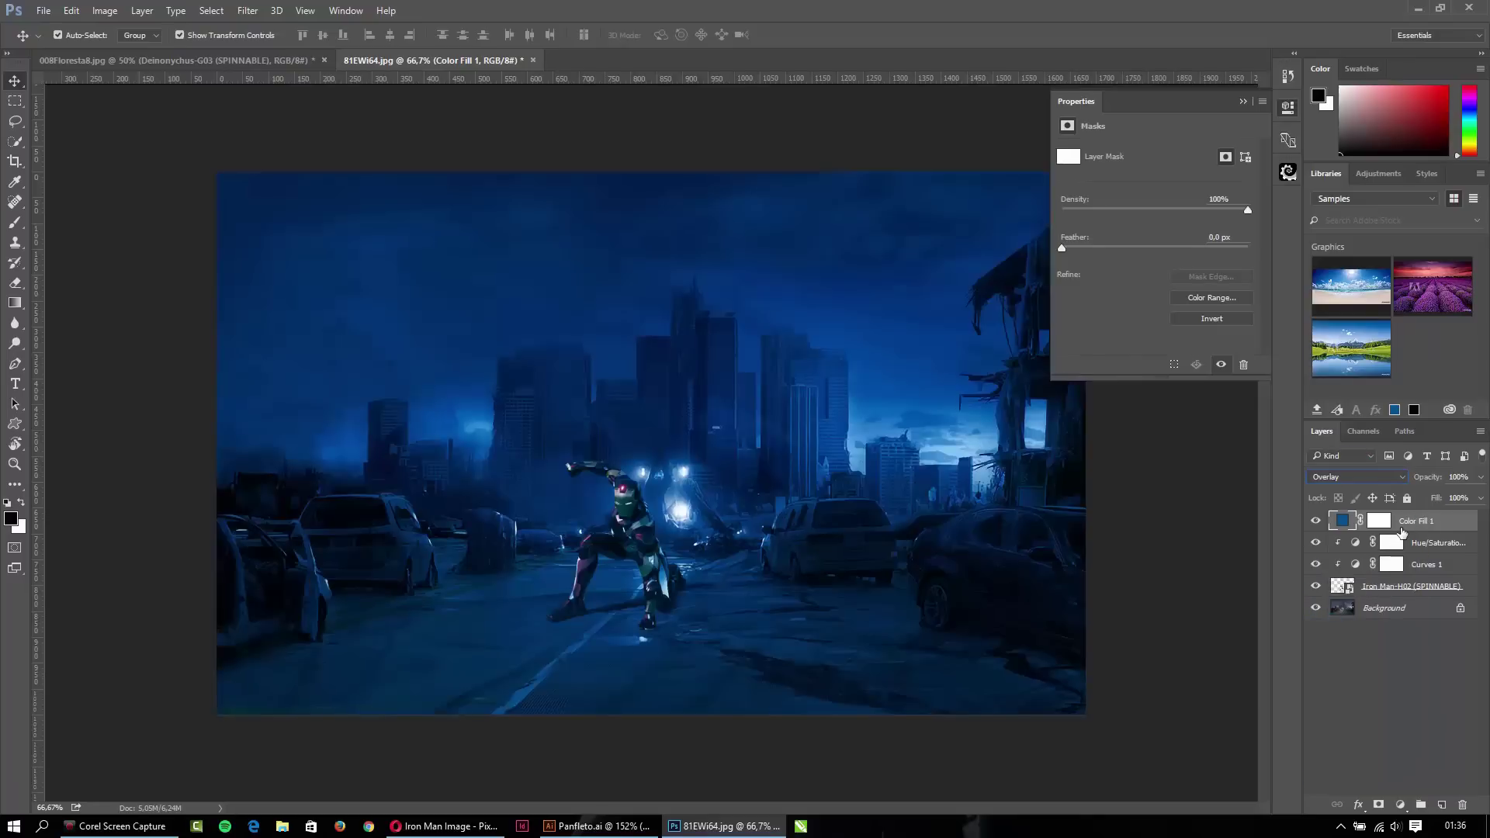
alt+click(1401, 530)
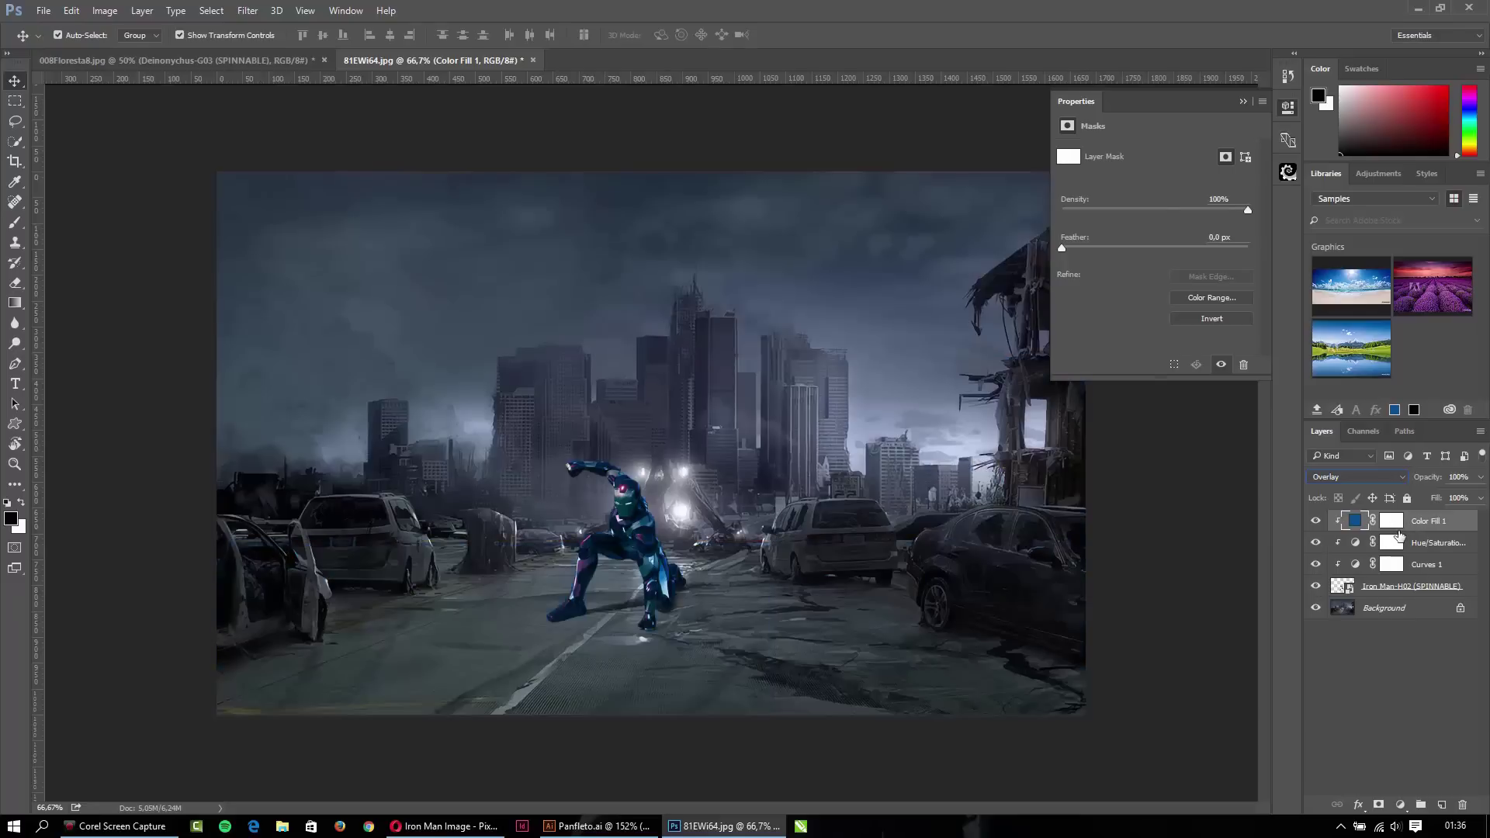
click(1451, 476)
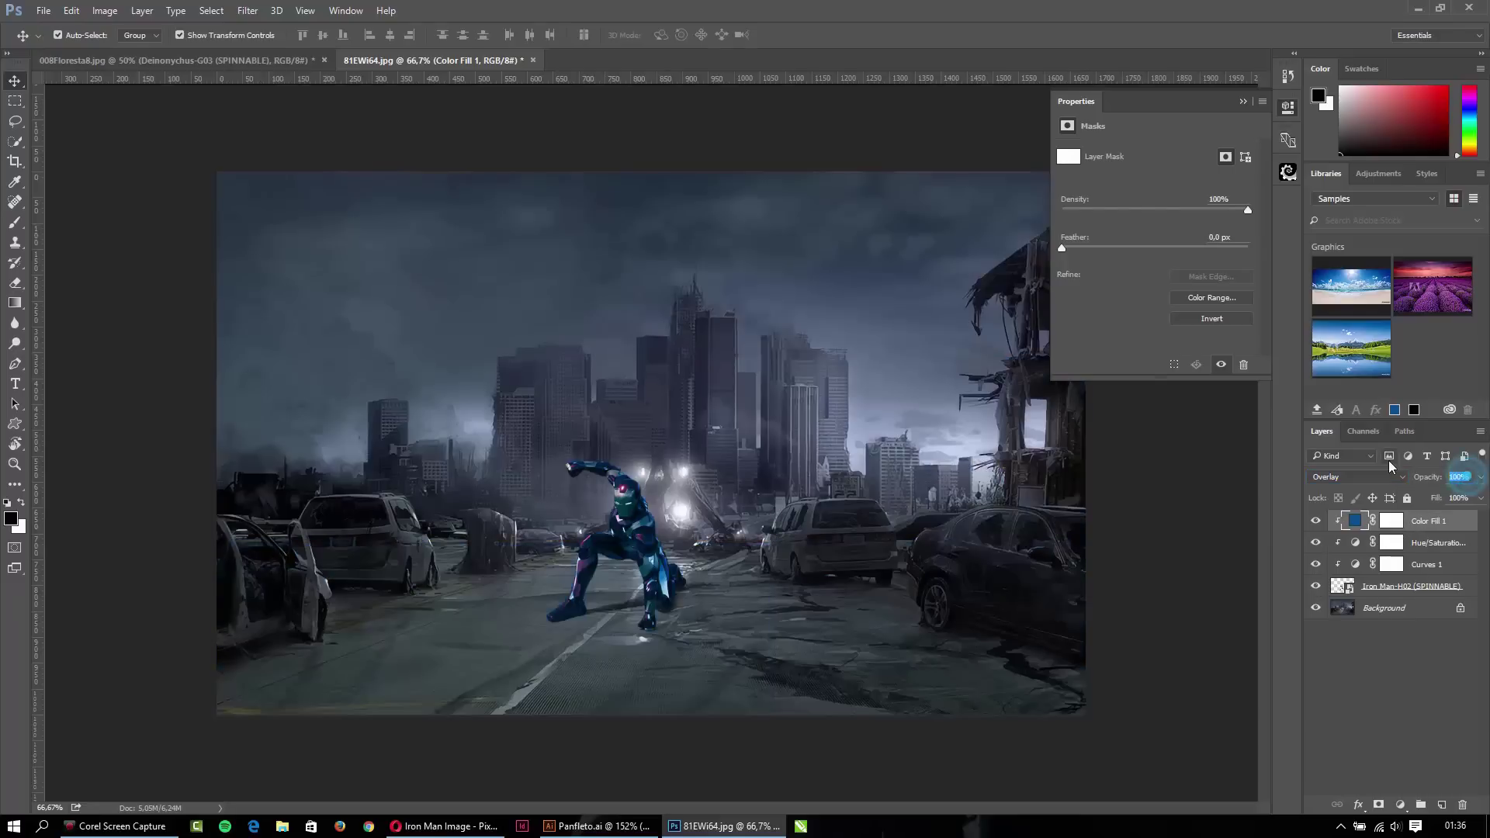
text(10)
key(Return)
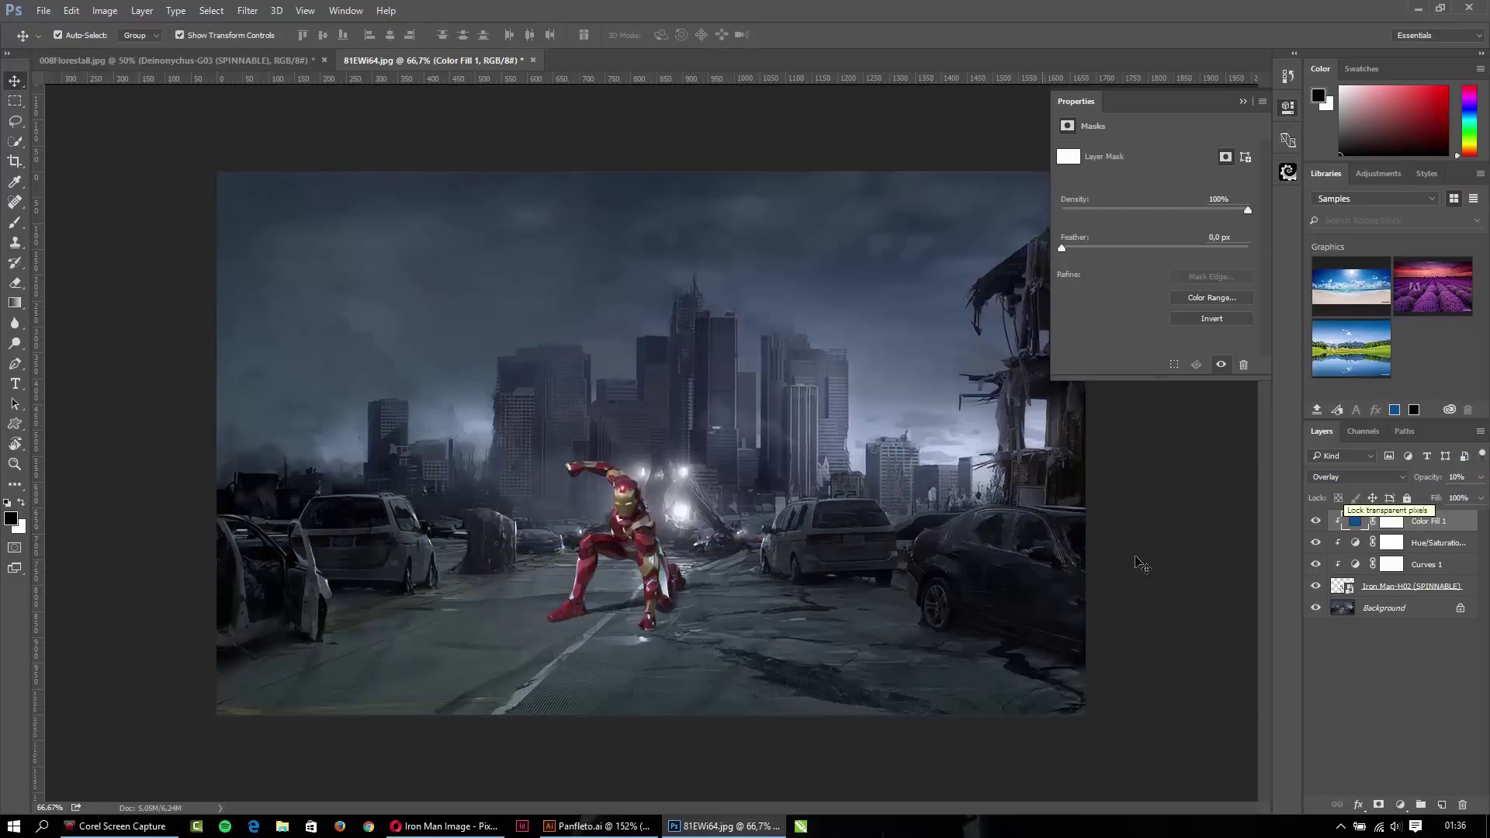
click(1459, 476)
text(20)
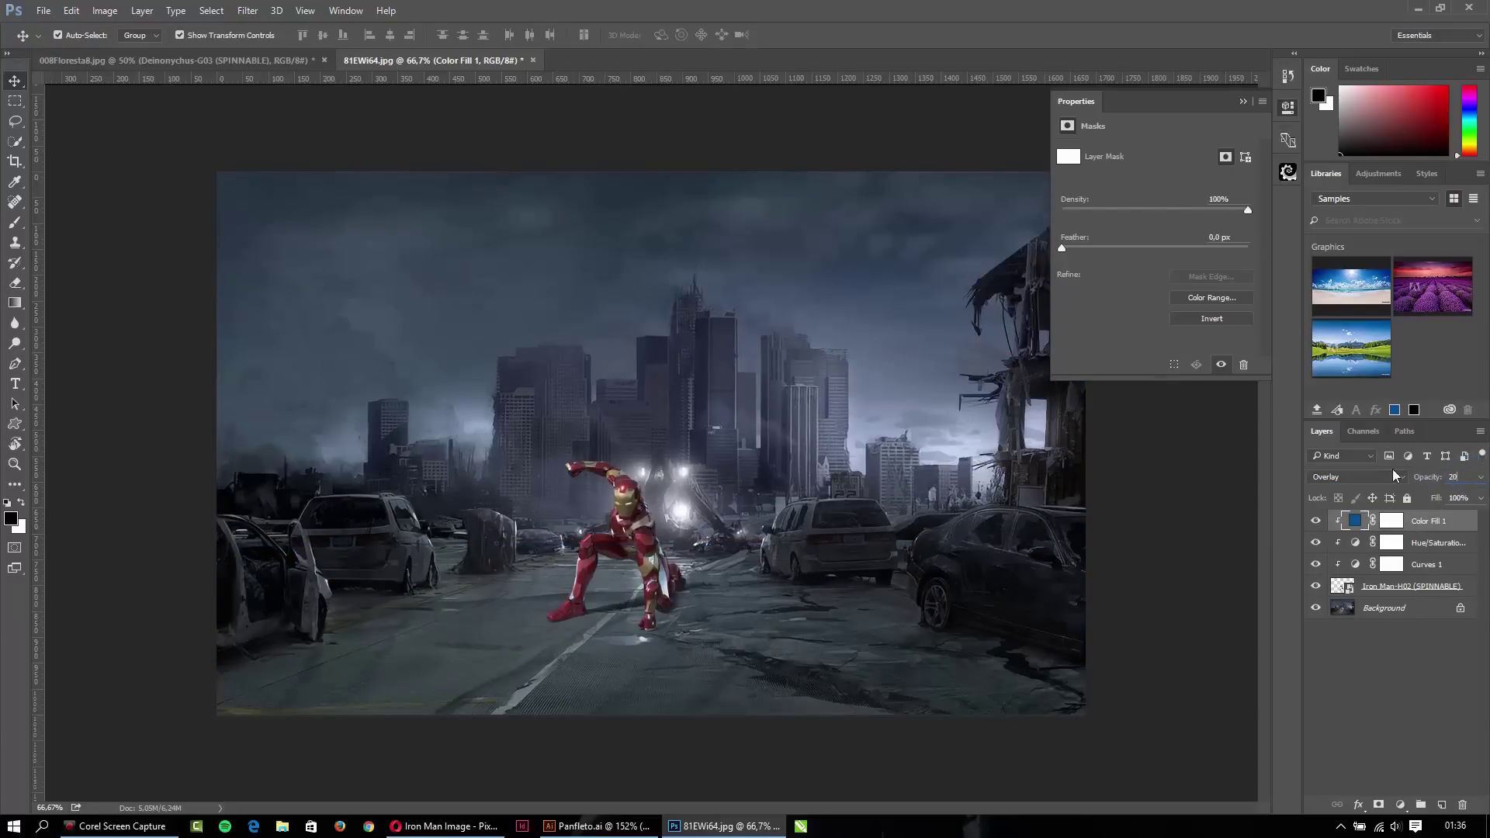
key(Return)
scroll(662, 430, up, 3)
Raise the upper point of Curves 1 to steepen Iron Man's S-curve, then zoom out.
click(1357, 566)
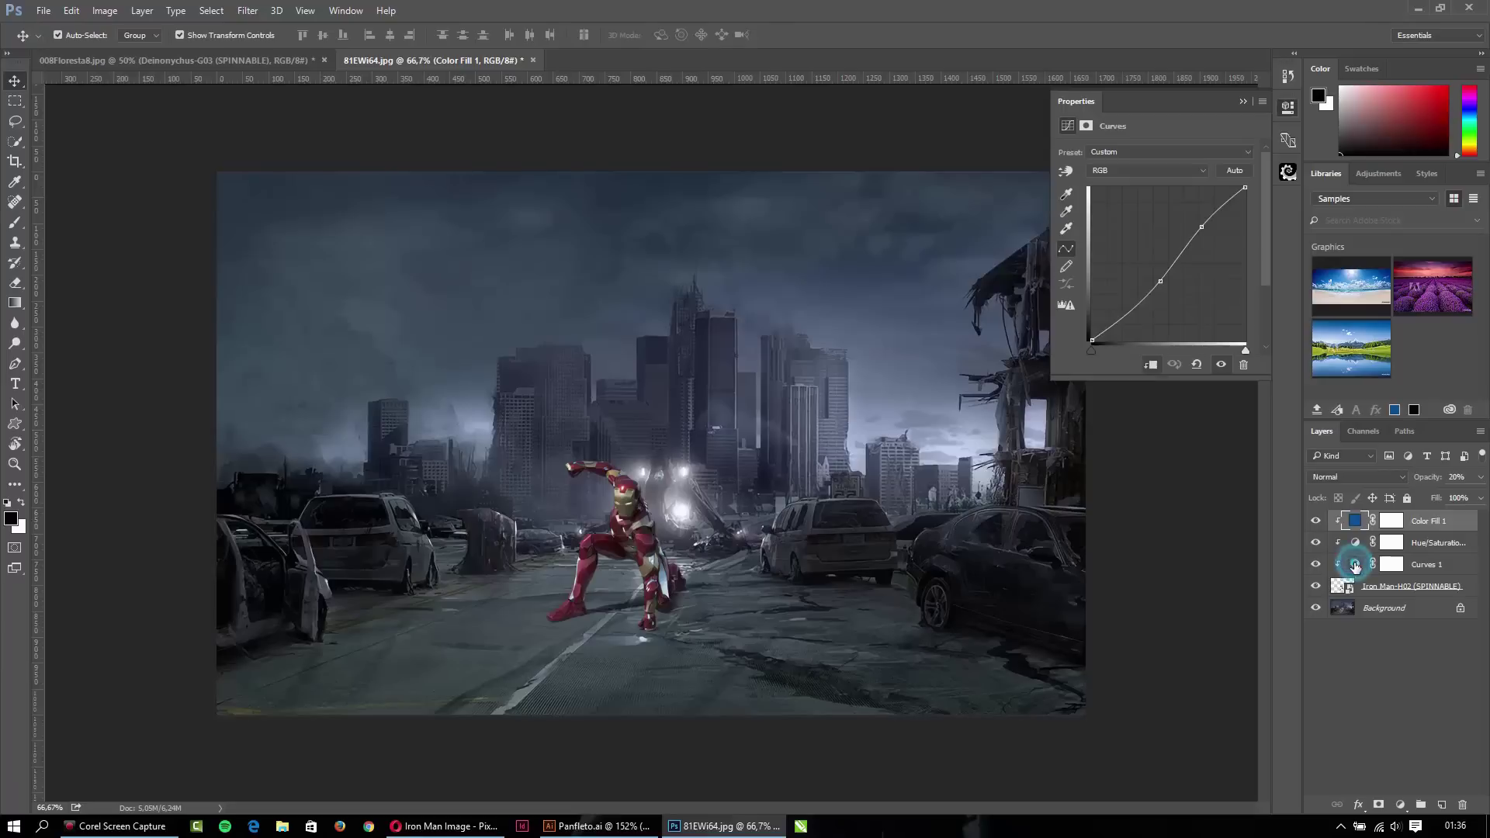
drag(1201, 226, 1196, 225)
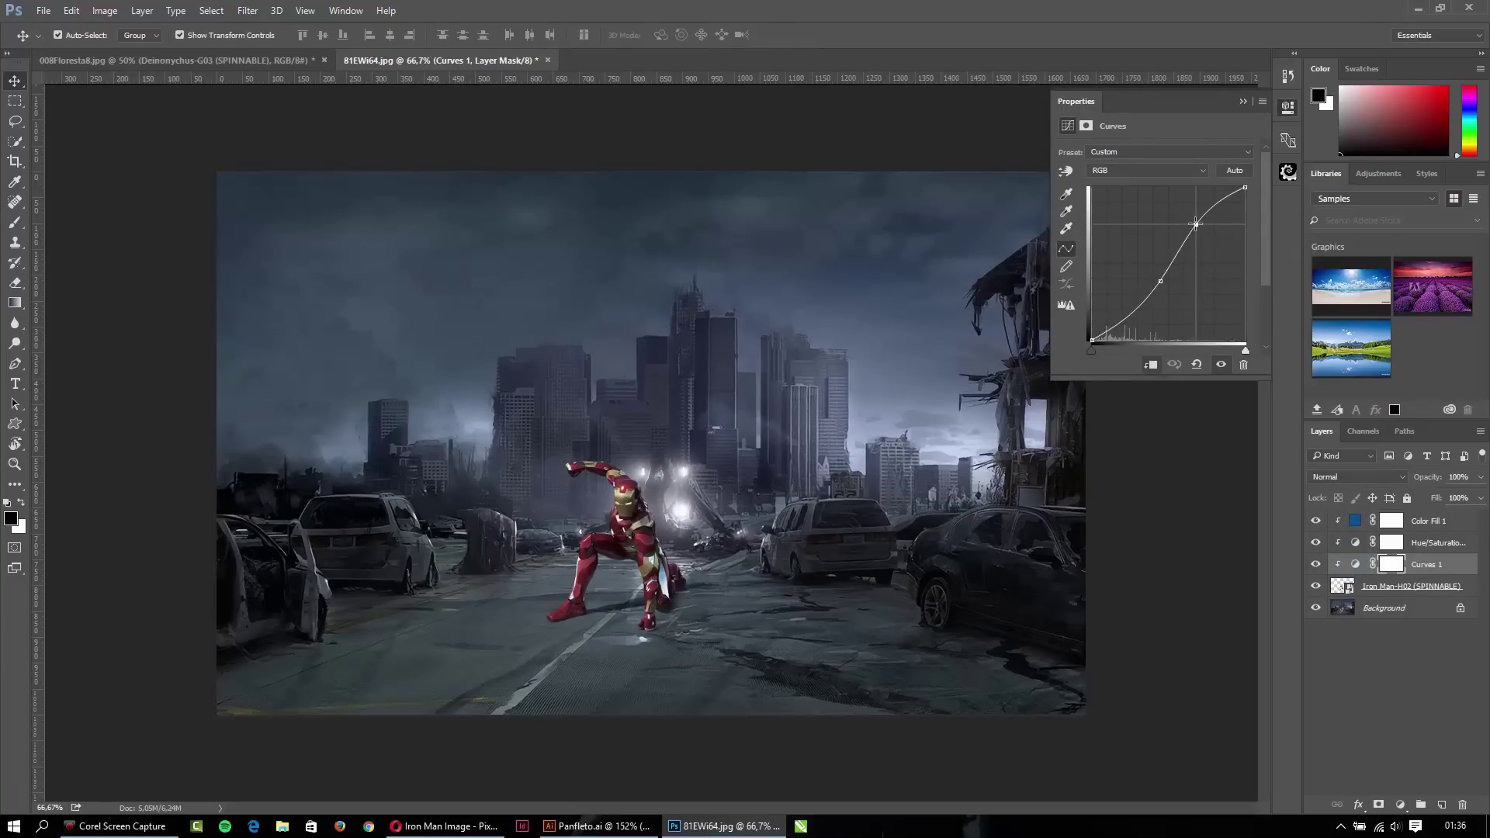
key(ctrl+minus)
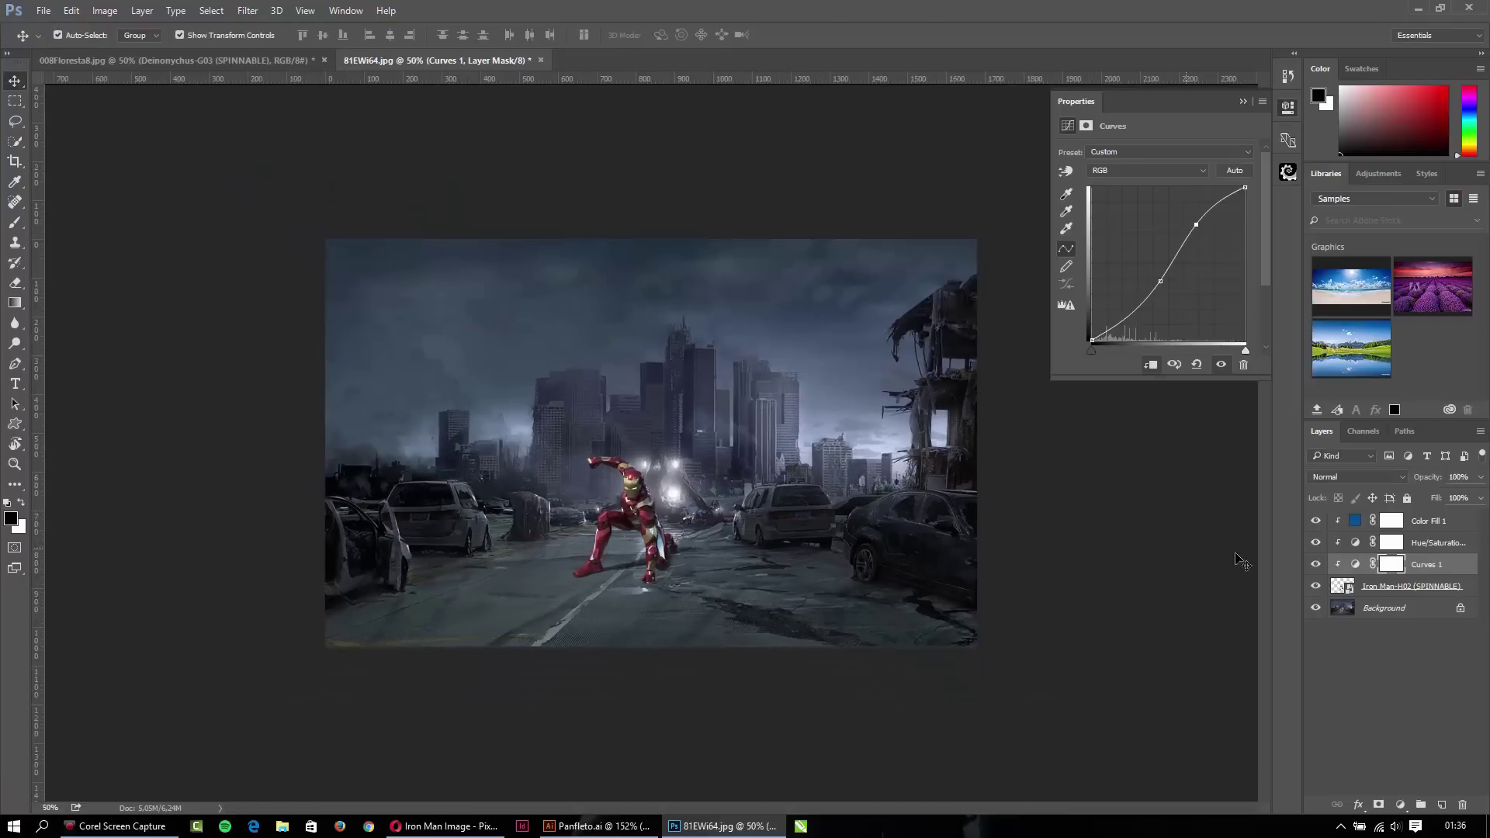
Select the Iron Man layer and spin him in PixelSquid into a lunging pose.
click(1349, 586)
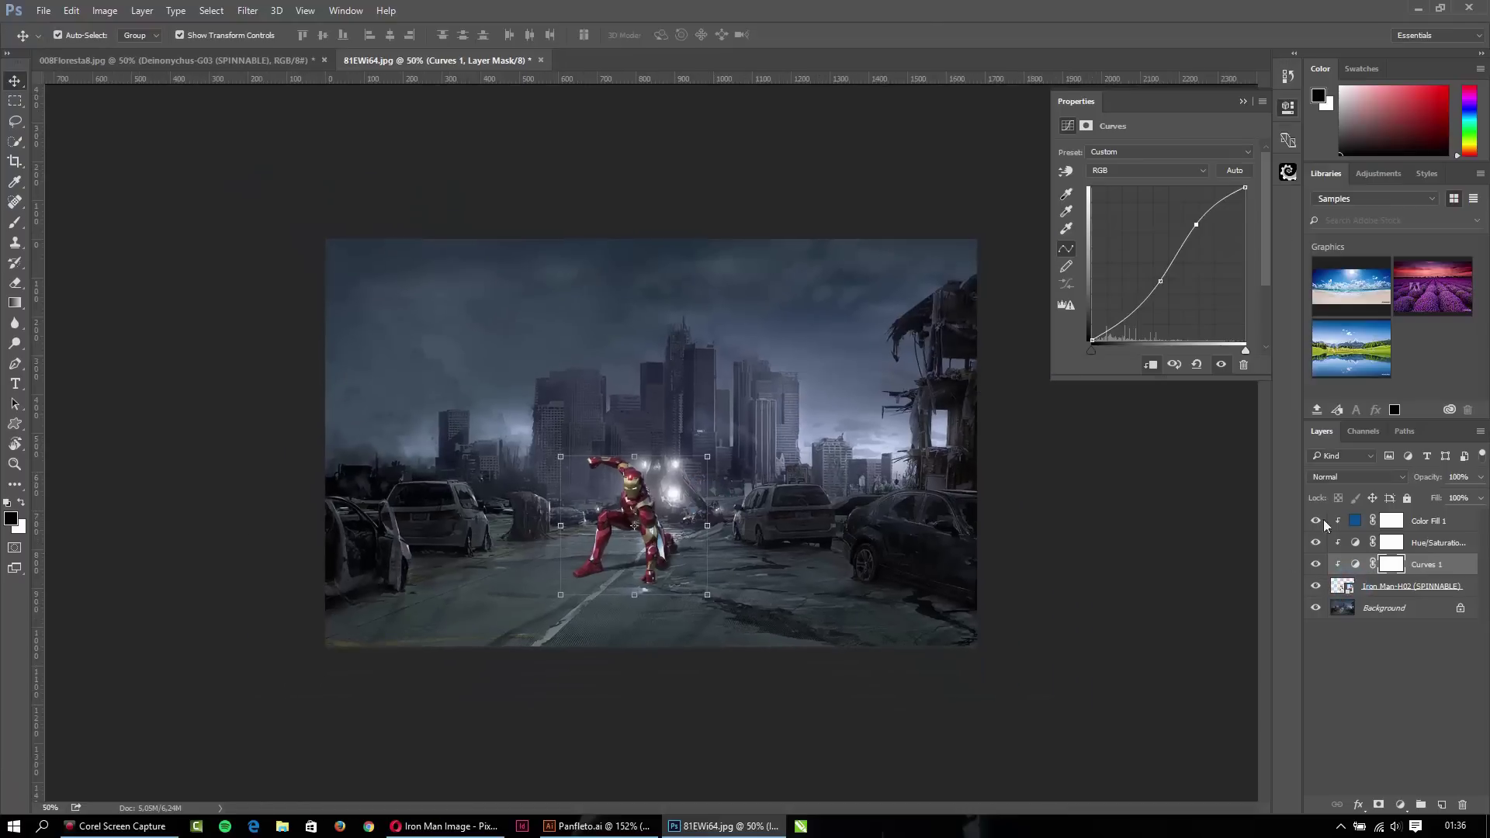
click(1289, 171)
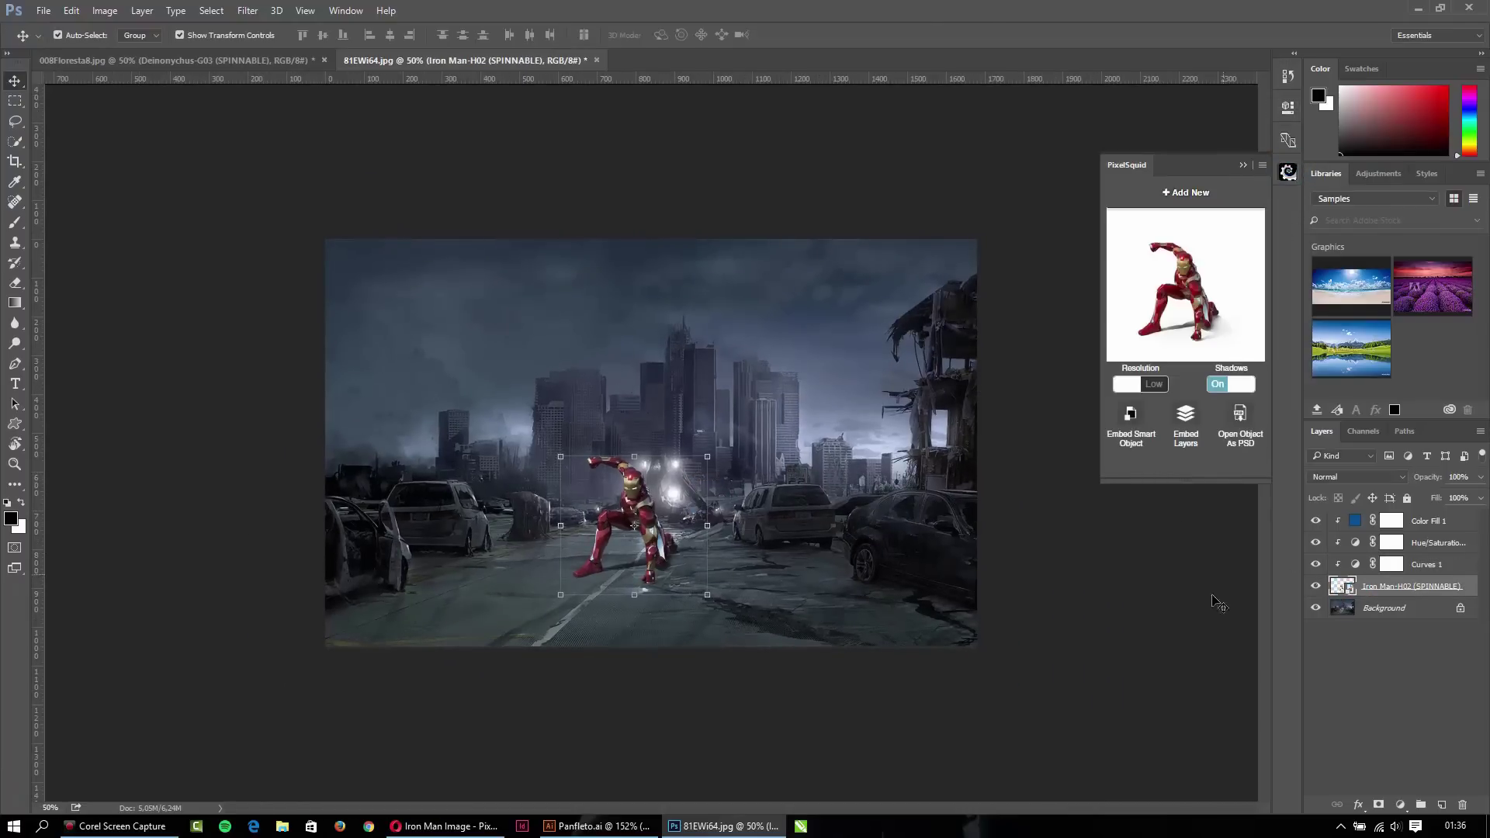
drag(1195, 293, 1129, 302)
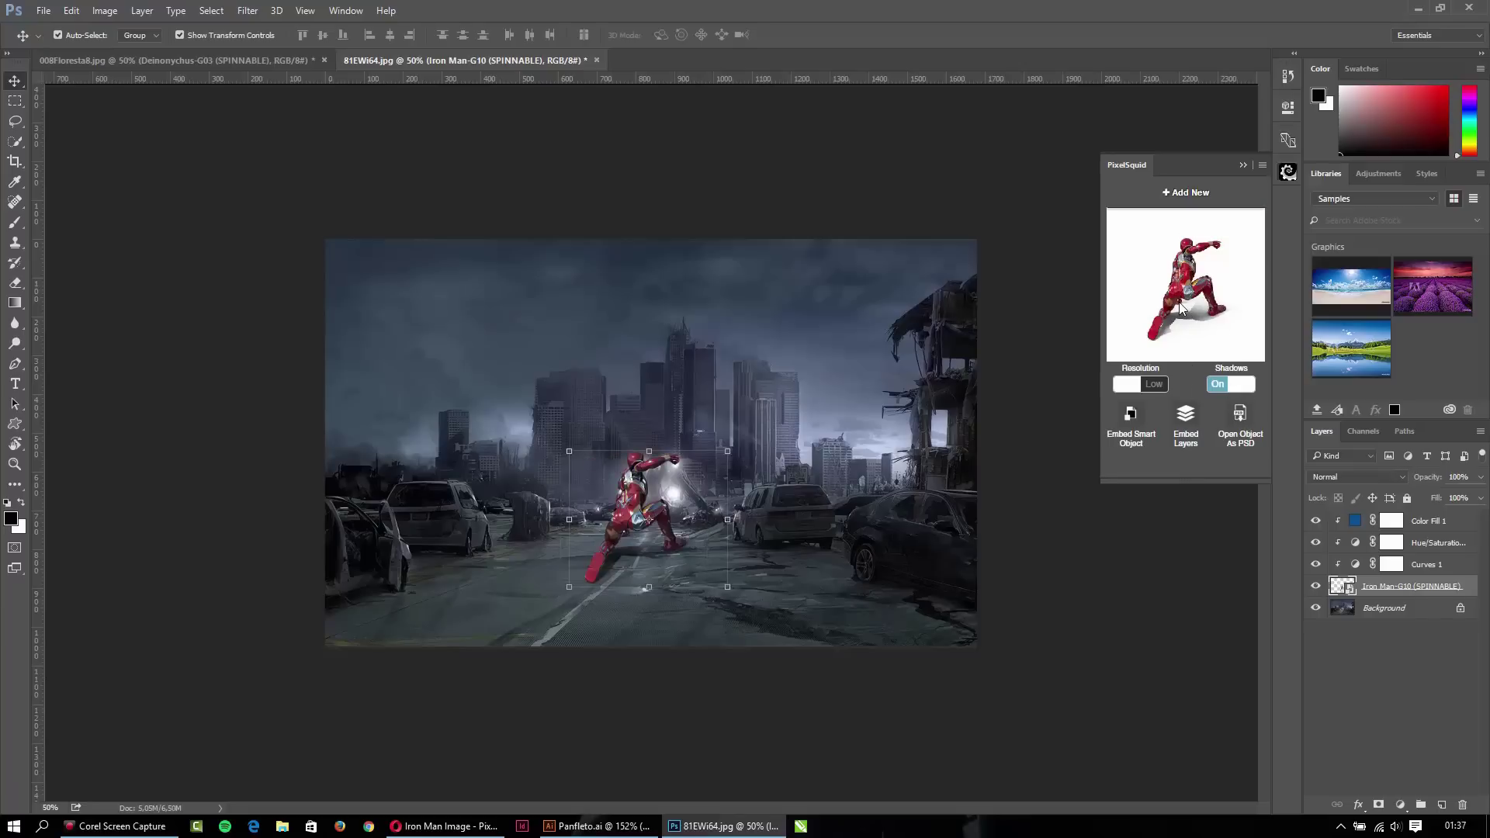
drag(1208, 296, 1237, 284)
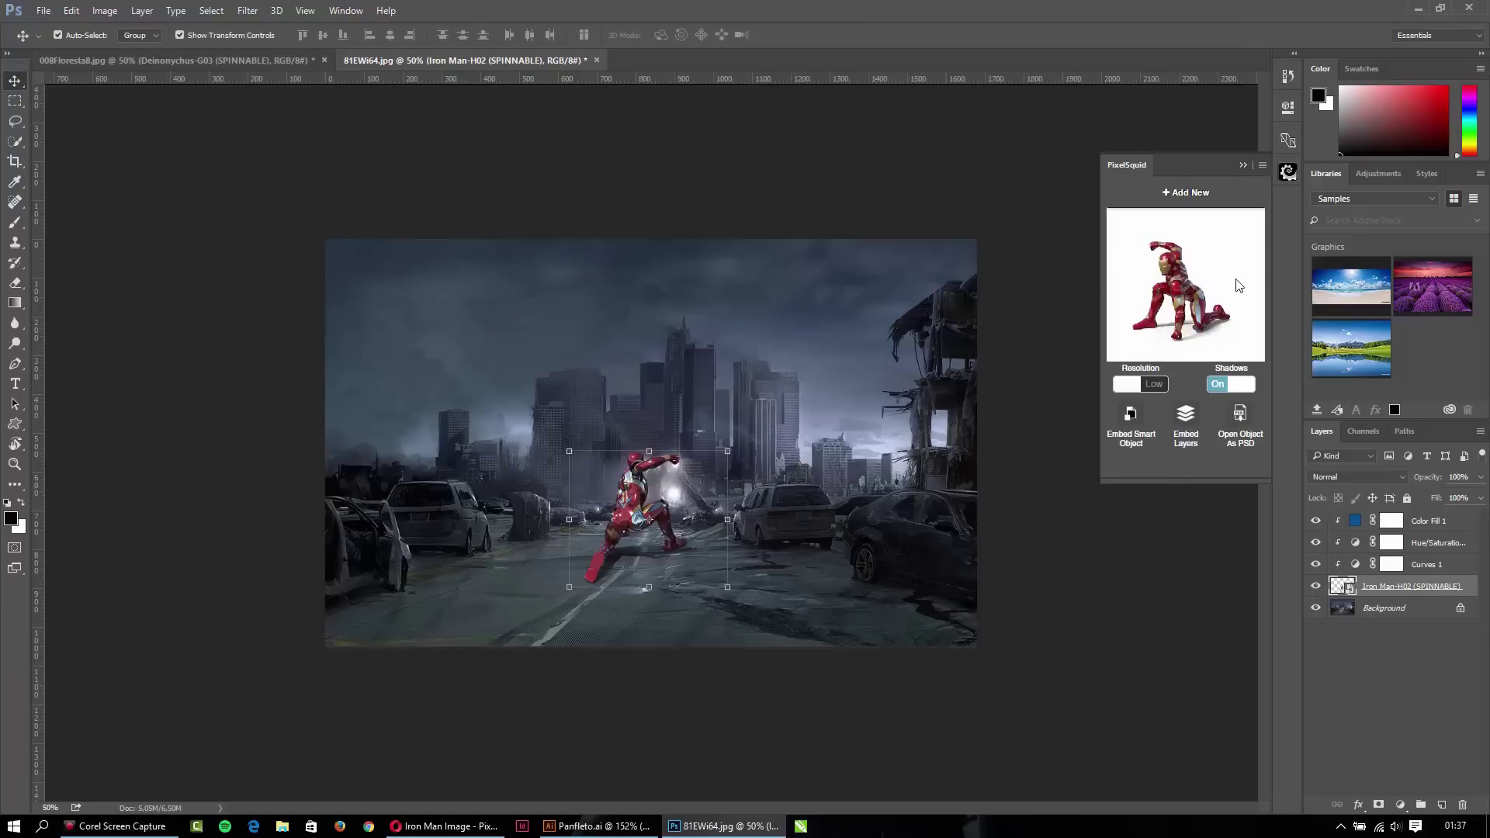
drag(1210, 297, 1215, 299)
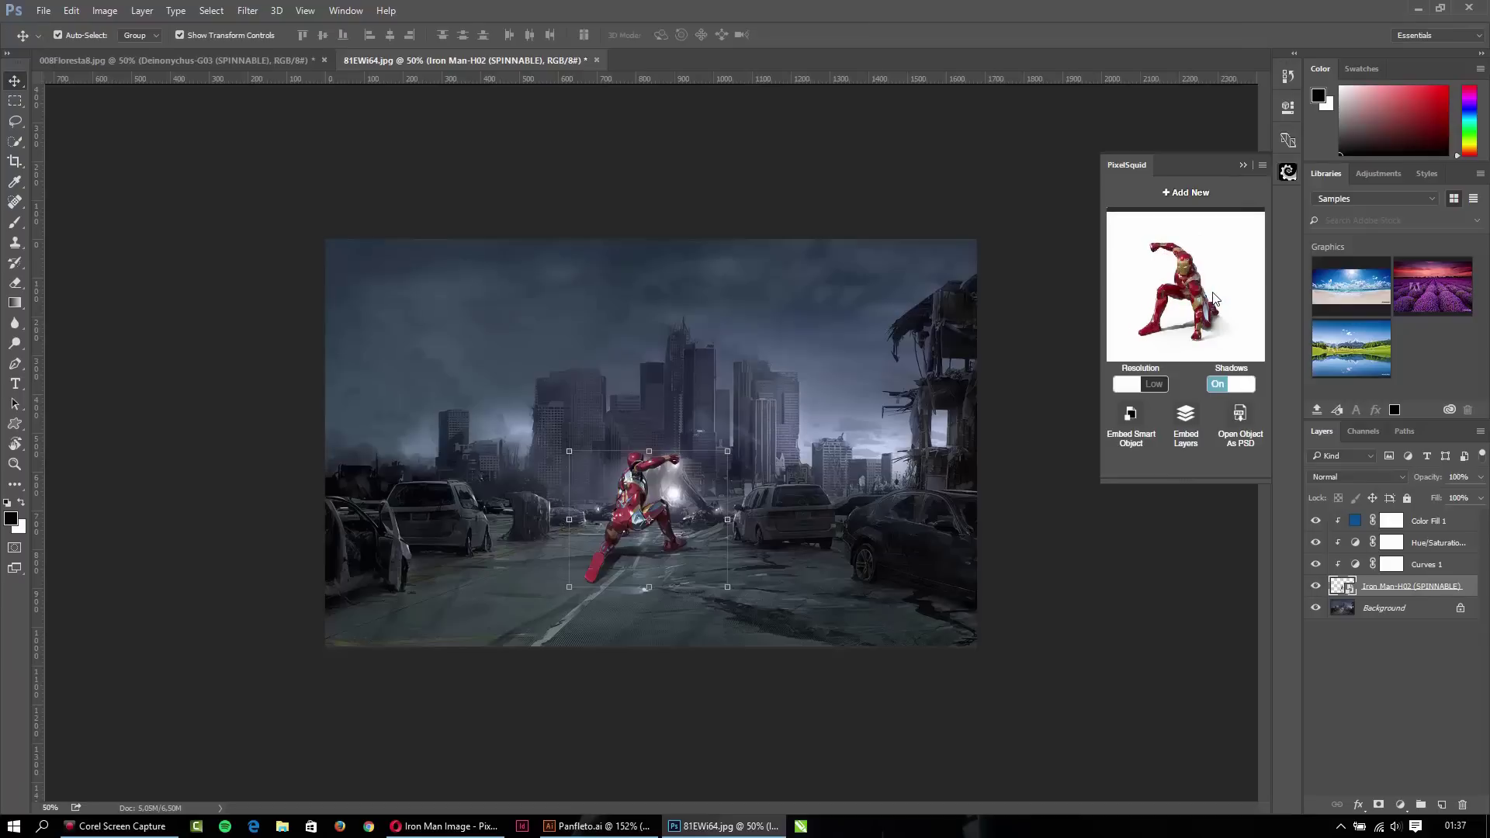